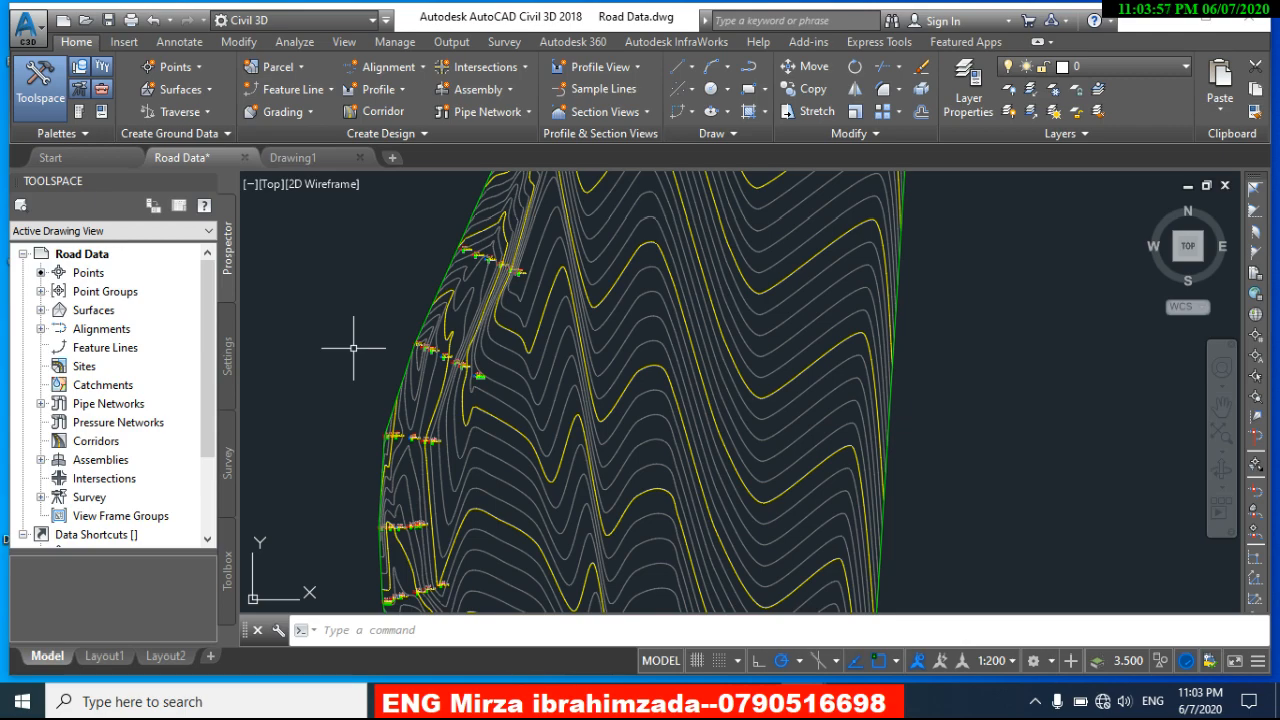
{"action": "scroll", "coordinate": [503, 352], "scroll_direction": "up", "scroll_amount": 1}
{"action": "scroll", "coordinate": [503, 352], "scroll_direction": "down", "scroll_amount": 1}
{"action": "scroll", "coordinate": [520, 345], "scroll_direction": "up", "scroll_amount": 2}
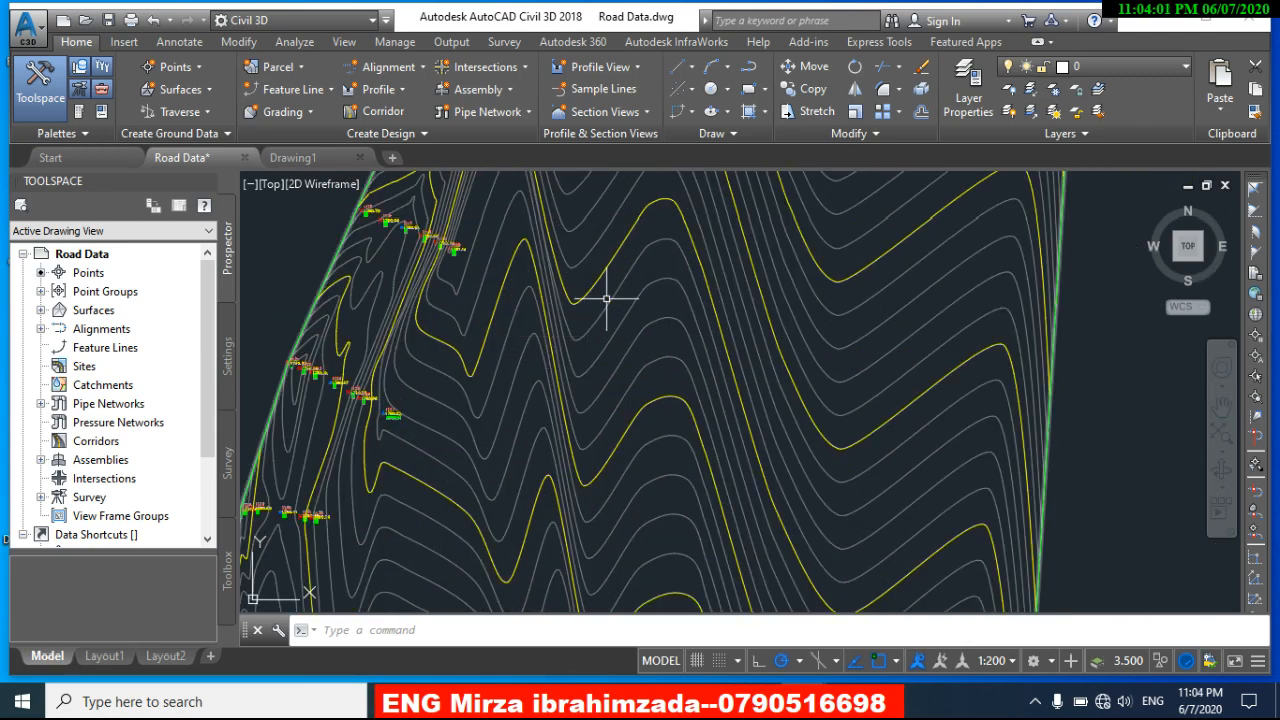
{"action": "scroll", "coordinate": [477, 308], "scroll_direction": "down", "scroll_amount": 2}
{"action": "middle_click_drag", "start_coordinate": [474, 311], "coordinate": [493, 357]}
{"action": "scroll", "coordinate": [566, 291], "scroll_direction": "up", "scroll_amount": 2}
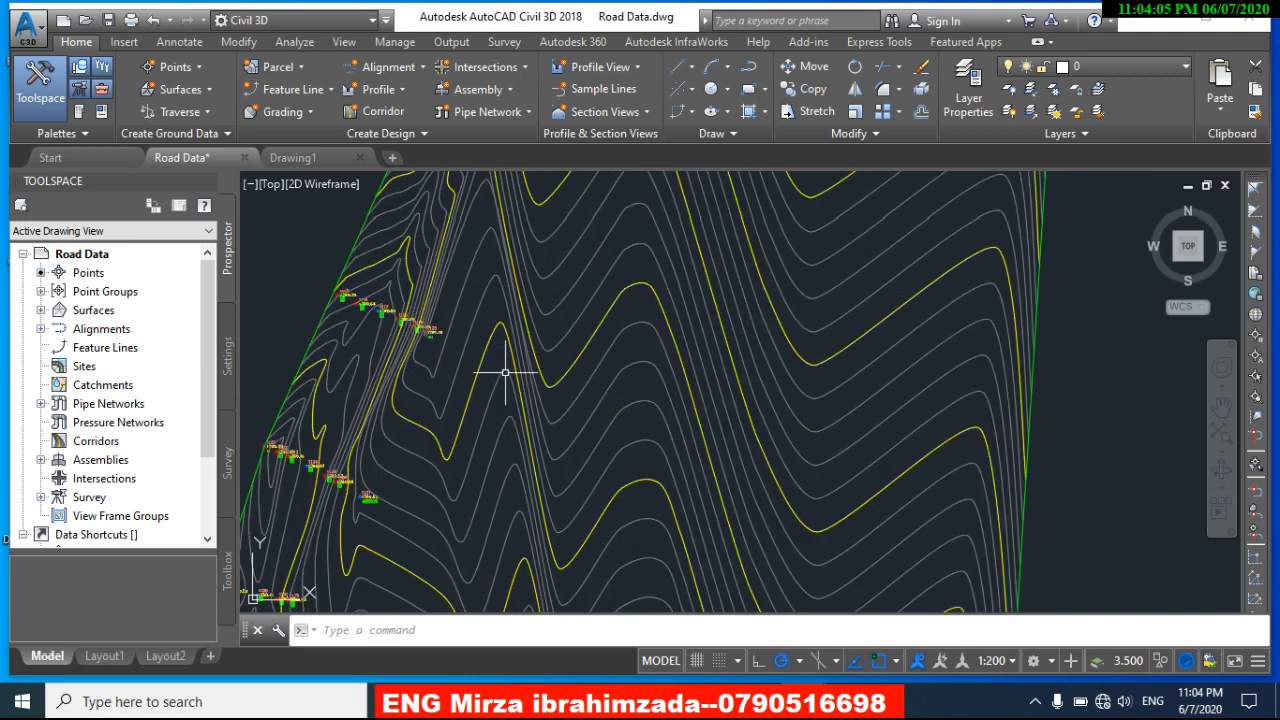
{"action": "scroll", "coordinate": [590, 288], "scroll_direction": "down", "scroll_amount": 2}
{"action": "scroll", "coordinate": [326, 293], "scroll_direction": "down", "scroll_amount": 1}
{"action": "scroll", "coordinate": [326, 293], "scroll_direction": "up", "scroll_amount": 1}
{"action": "scroll", "coordinate": [627, 315], "scroll_direction": "up", "scroll_amount": 1}
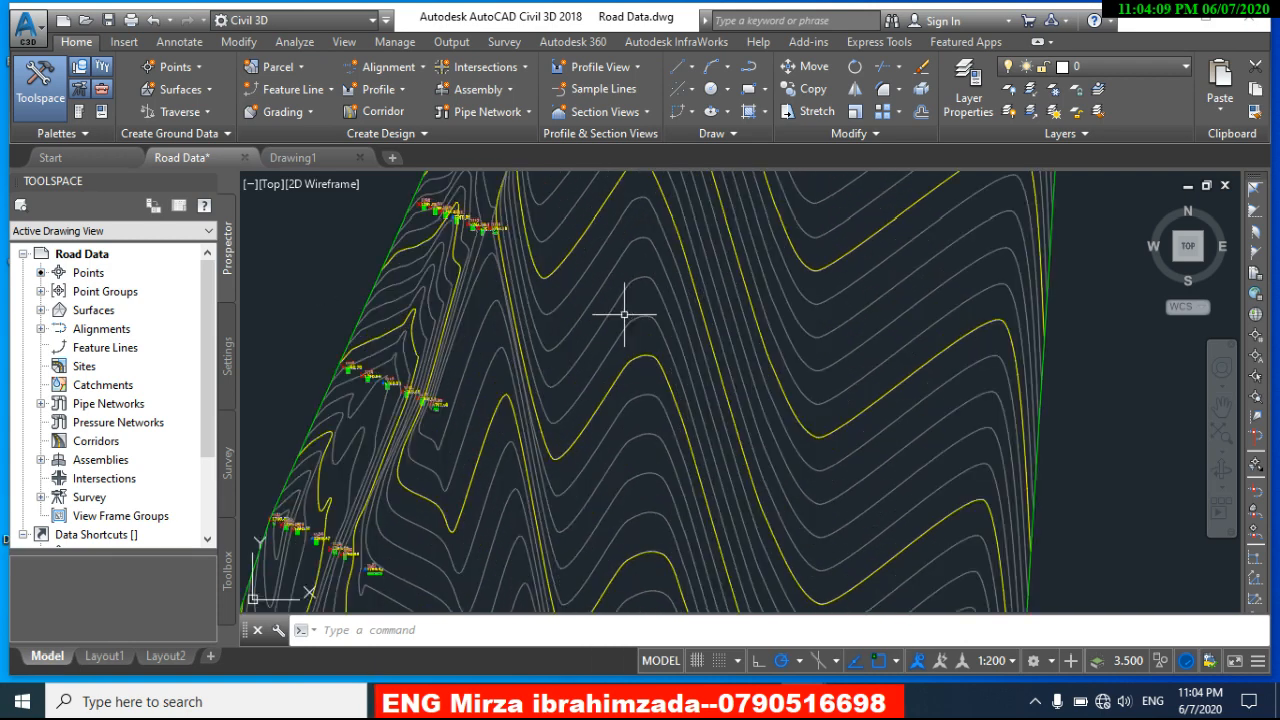
{"action": "middle_click_drag", "start_coordinate": [301, 283], "coordinate": [327, 304]}
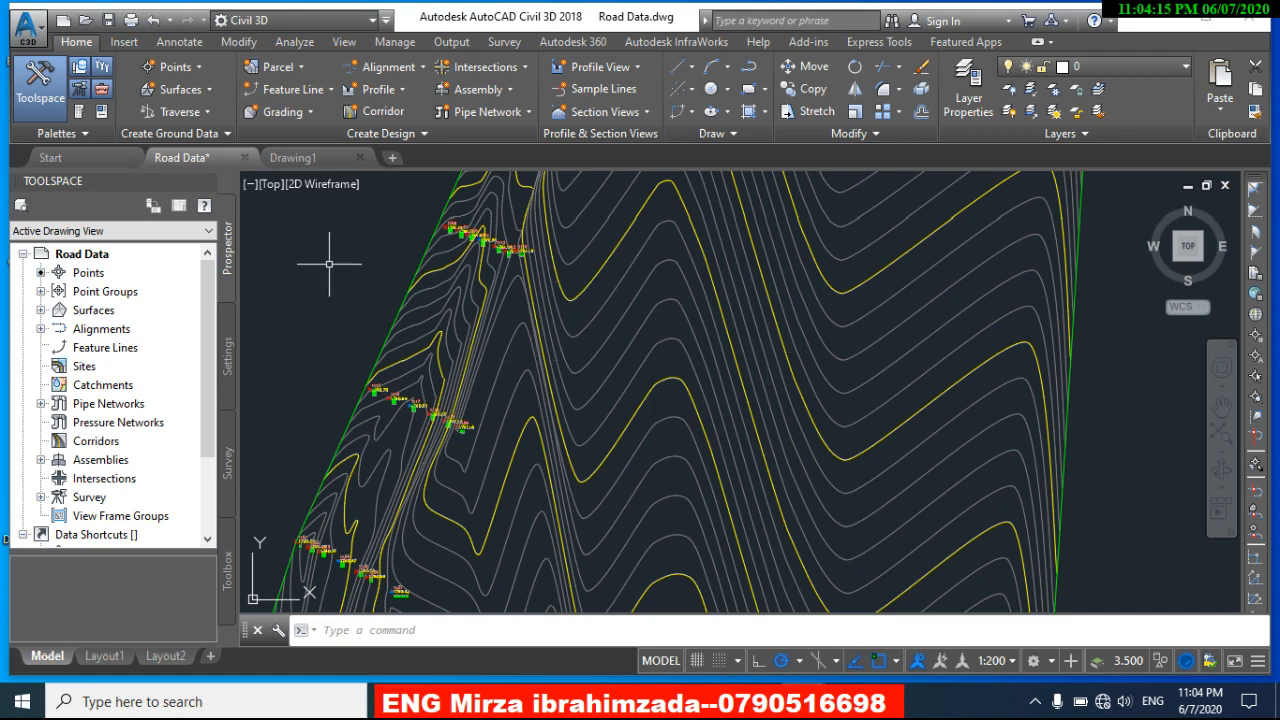
{"action": "middle_click_drag", "start_coordinate": [329, 266], "coordinate": [329, 281]}
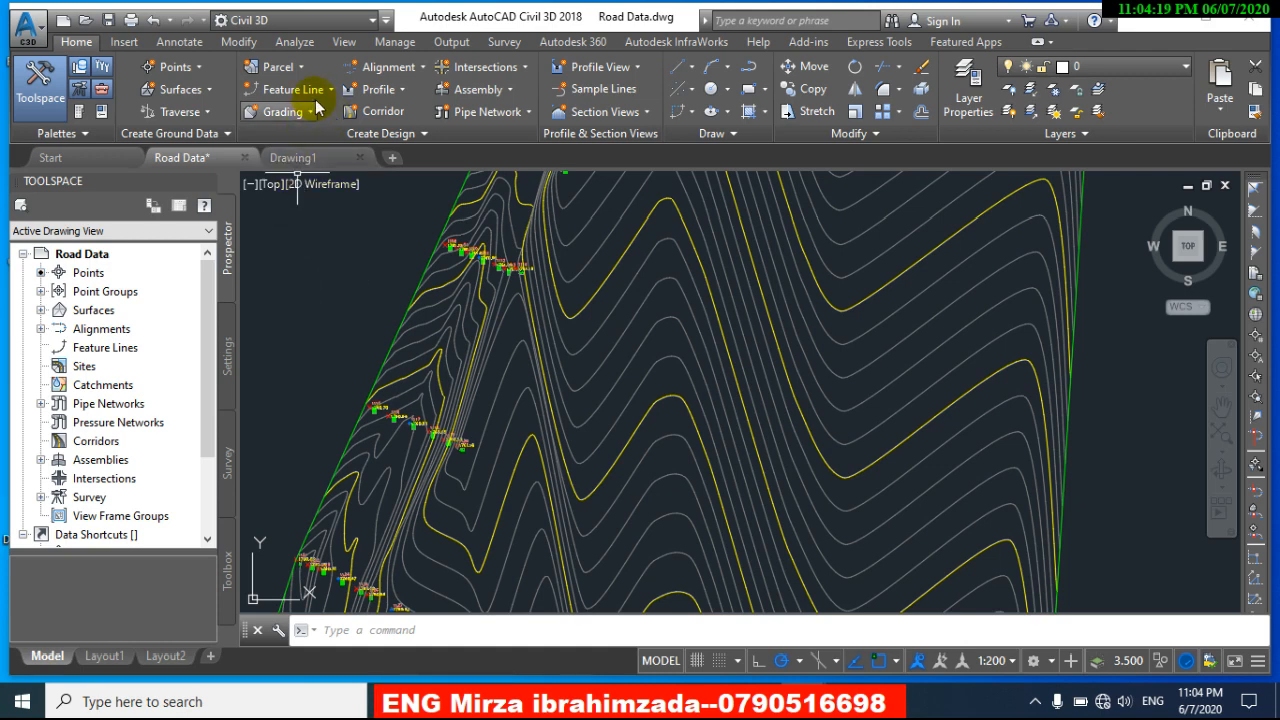
Step: Show the classic menu bar above the ribbon
{"action": "left_click", "coordinate": [386, 20]}
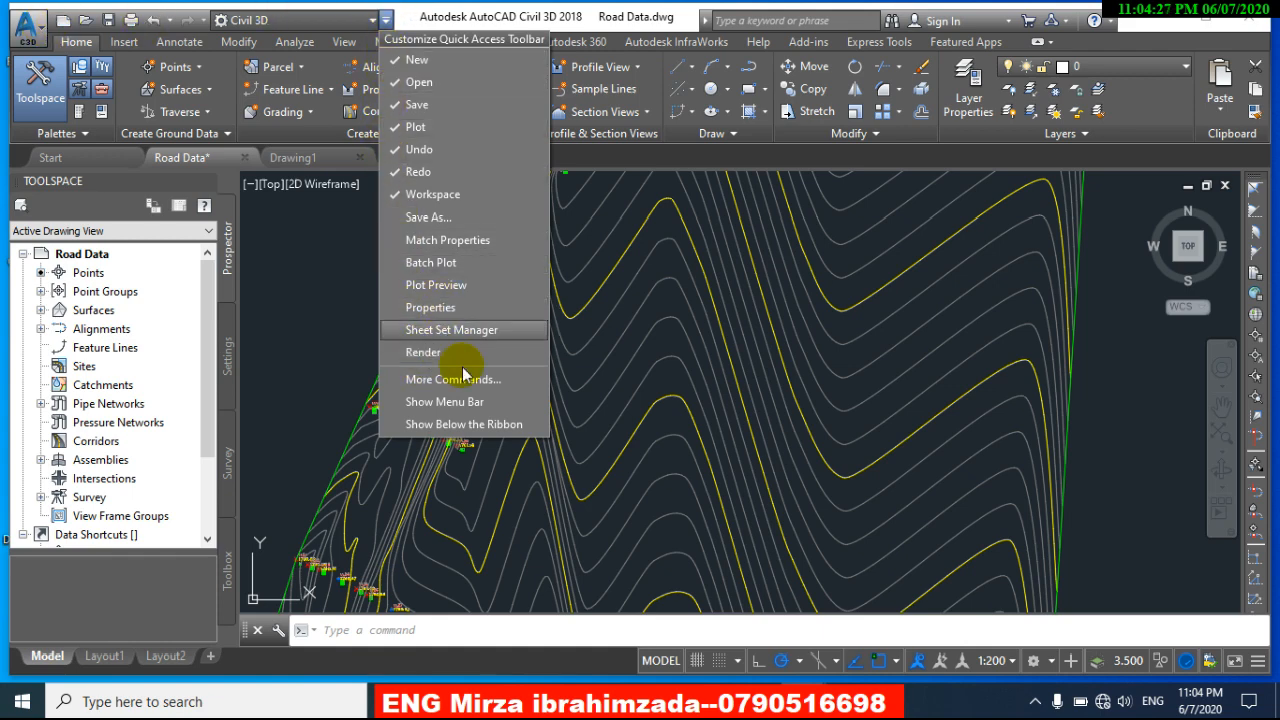
{"action": "left_click", "coordinate": [460, 403]}
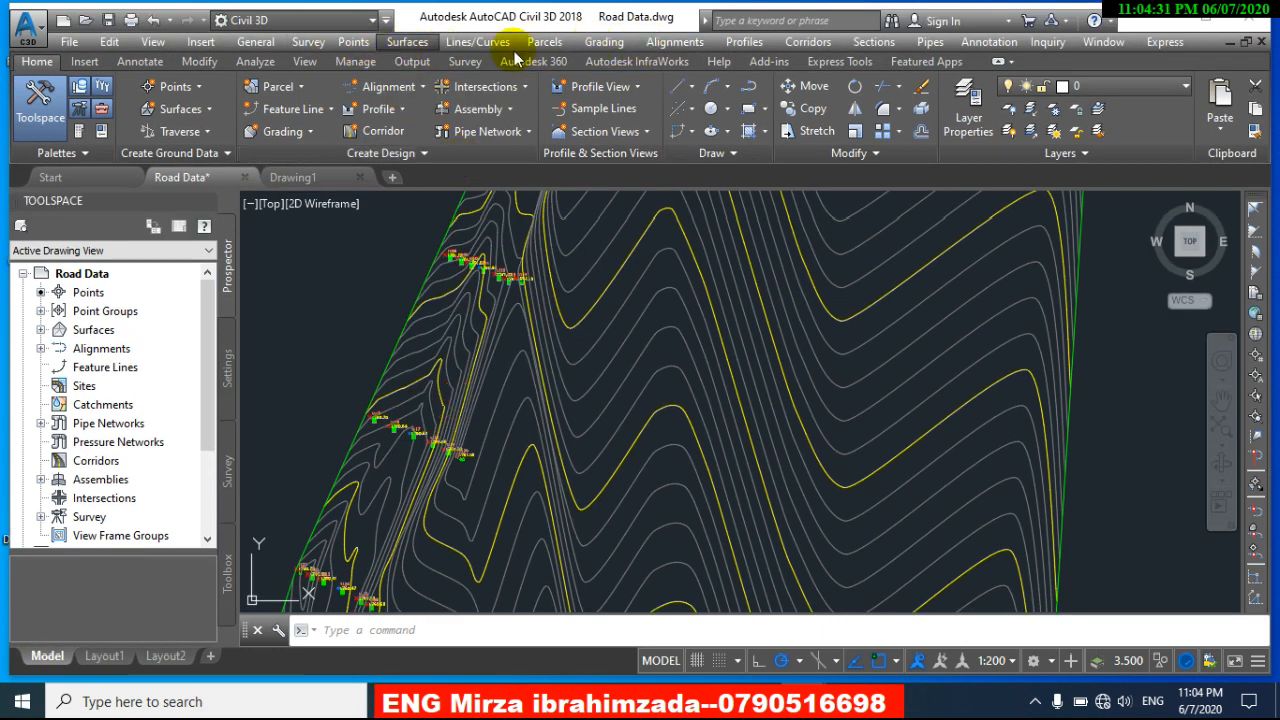
{"action": "left_click", "coordinate": [425, 46]}
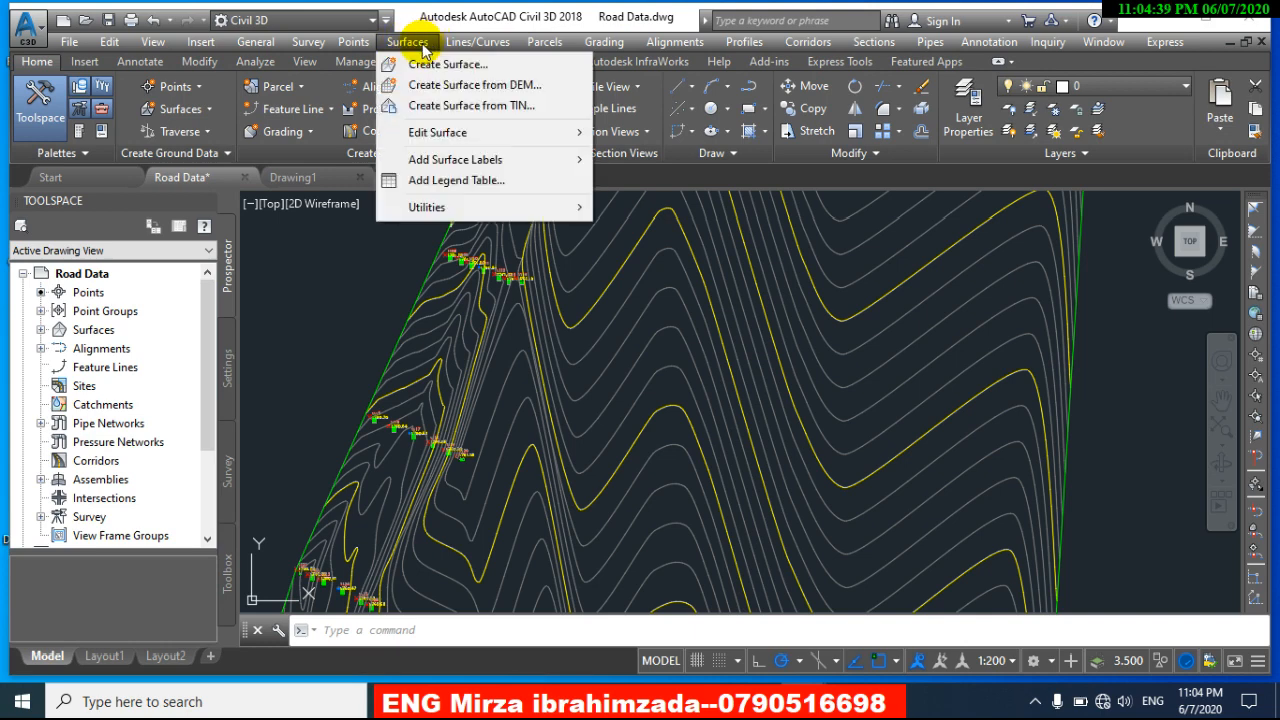
{"action": "mouse_move", "coordinate": [437, 168]}
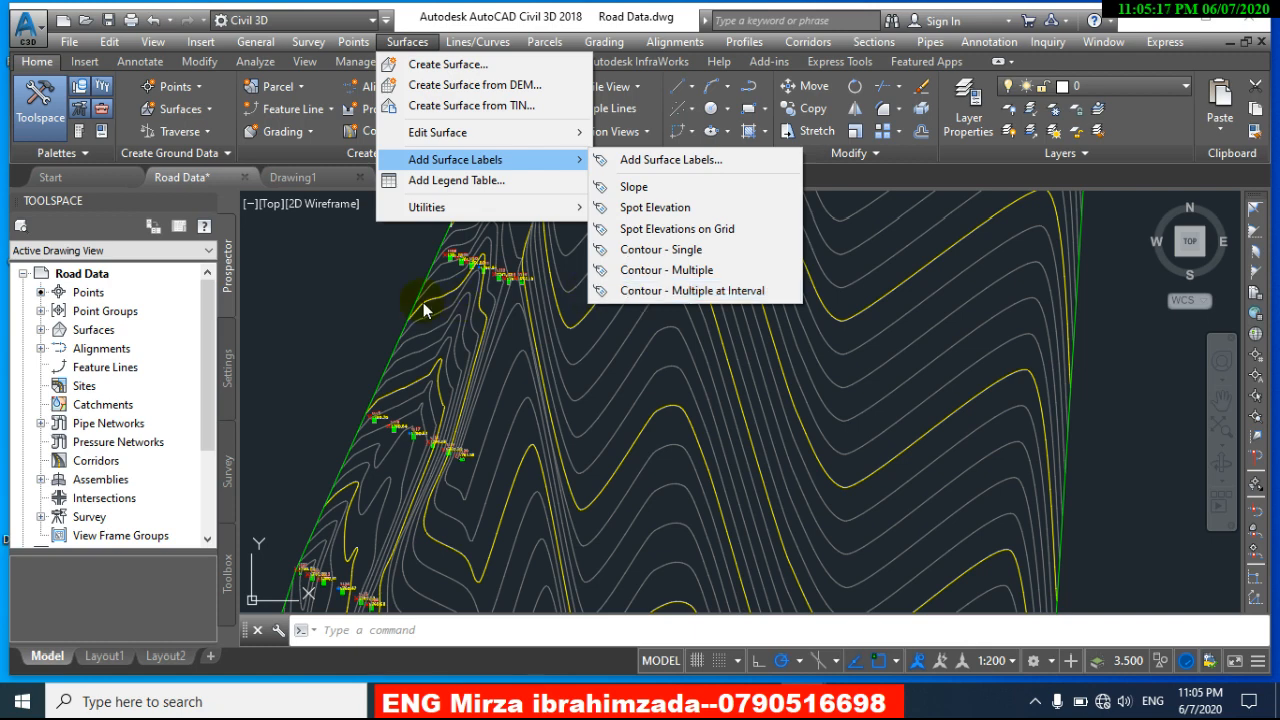
{"action": "left_click", "coordinate": [349, 251]}
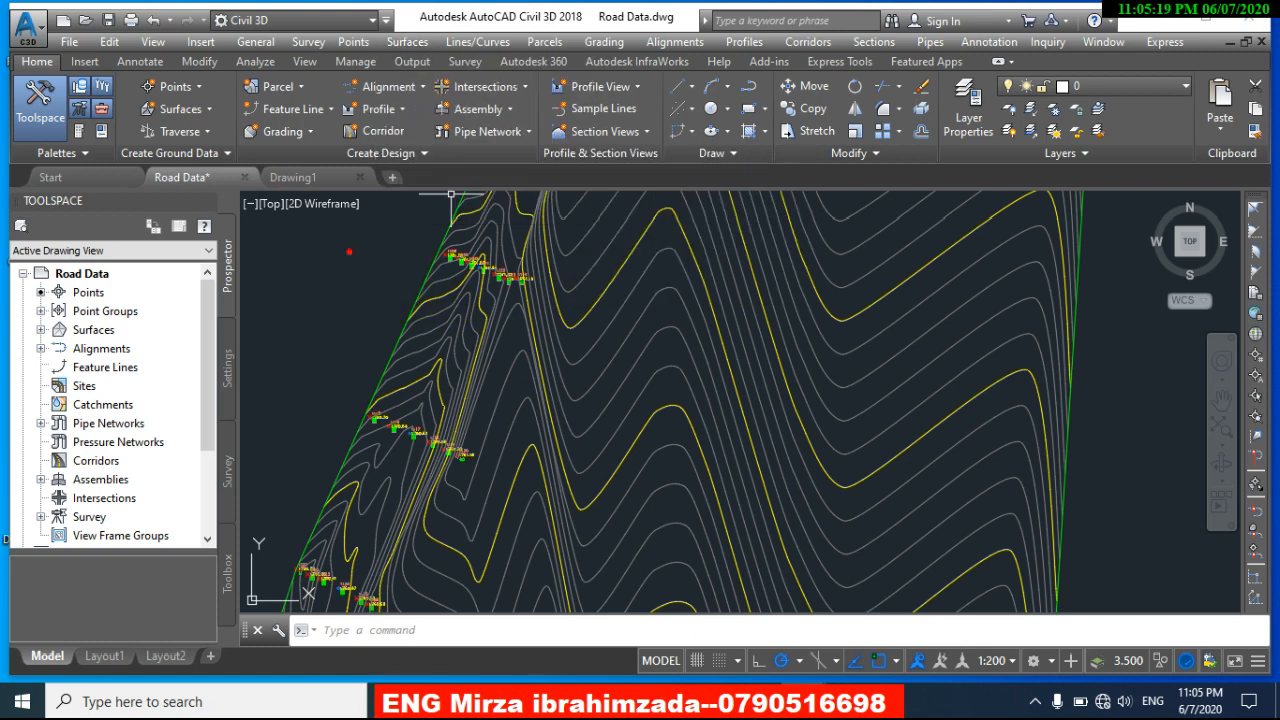
{"action": "left_click", "coordinate": [317, 332]}
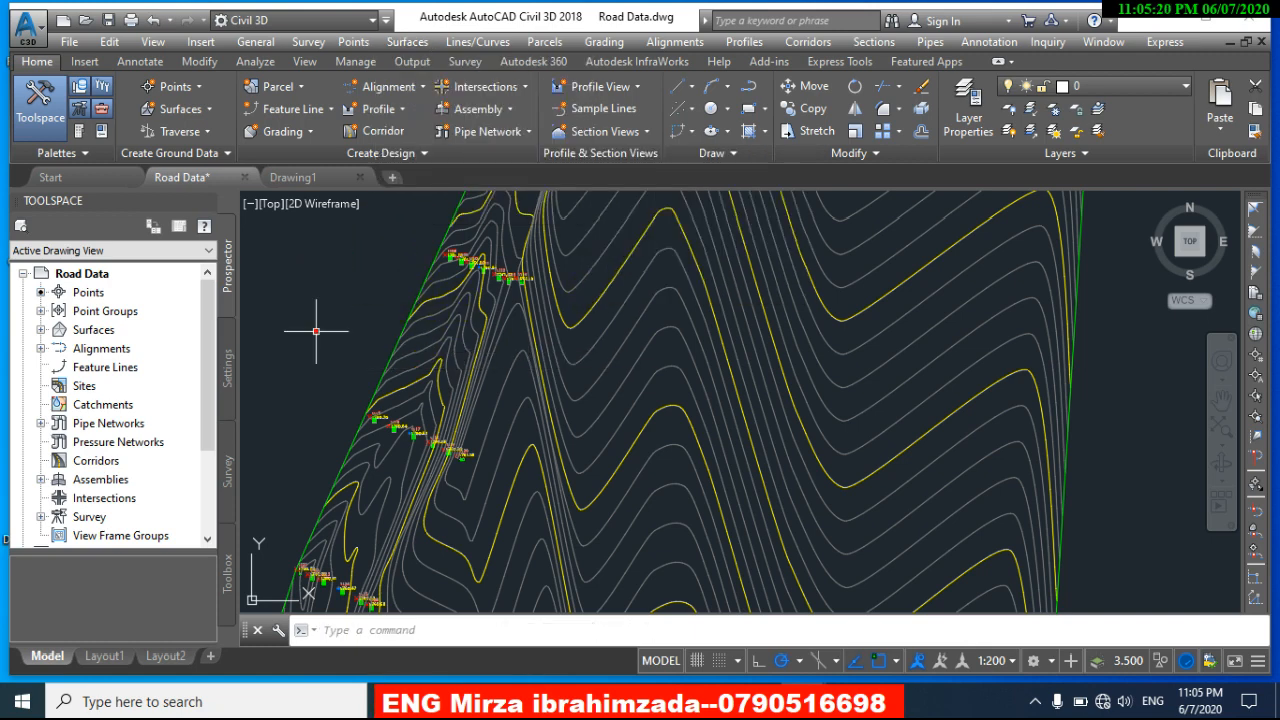
Step: Open the Add Labels dialog for surfaces, with Surface as the feature and Slope as the label type
{"action": "left_click", "coordinate": [407, 41]}
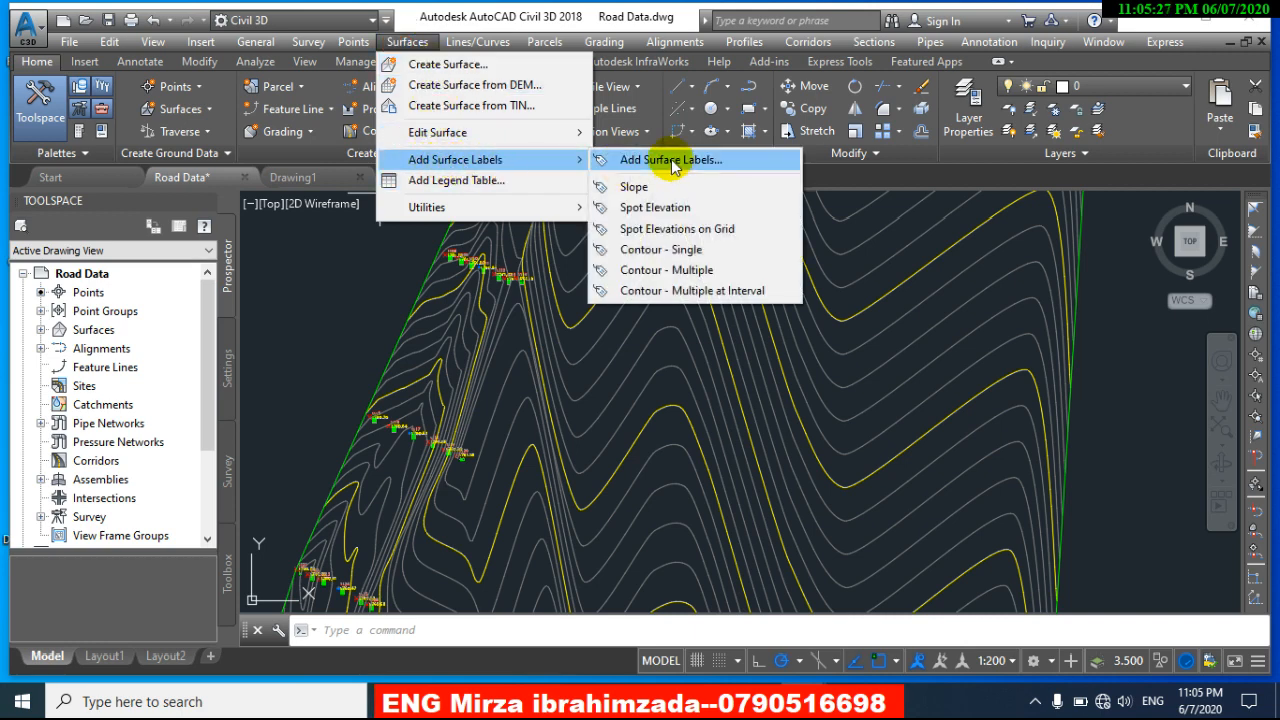
{"action": "left_click", "coordinate": [672, 162]}
{"action": "left_click_drag", "start_coordinate": [133, 25], "coordinate": [263, 56]}
{"action": "left_click", "coordinate": [379, 92]}
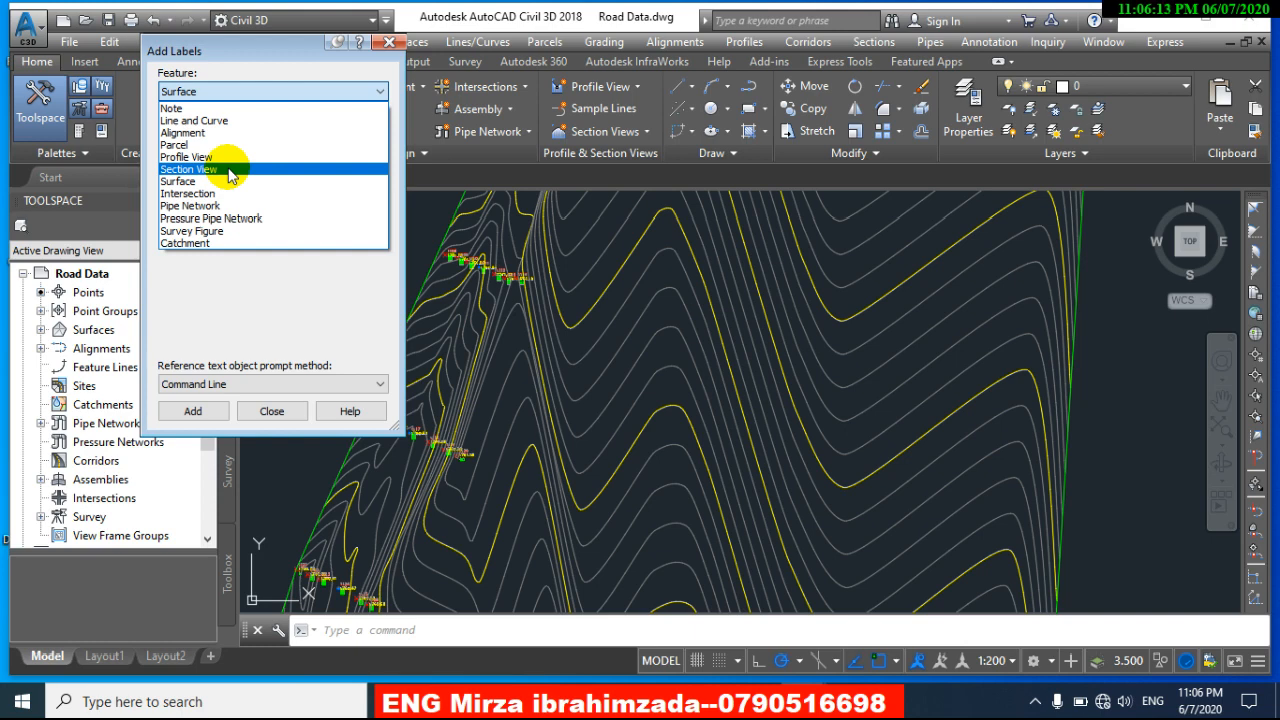
{"action": "left_click", "coordinate": [209, 180]}
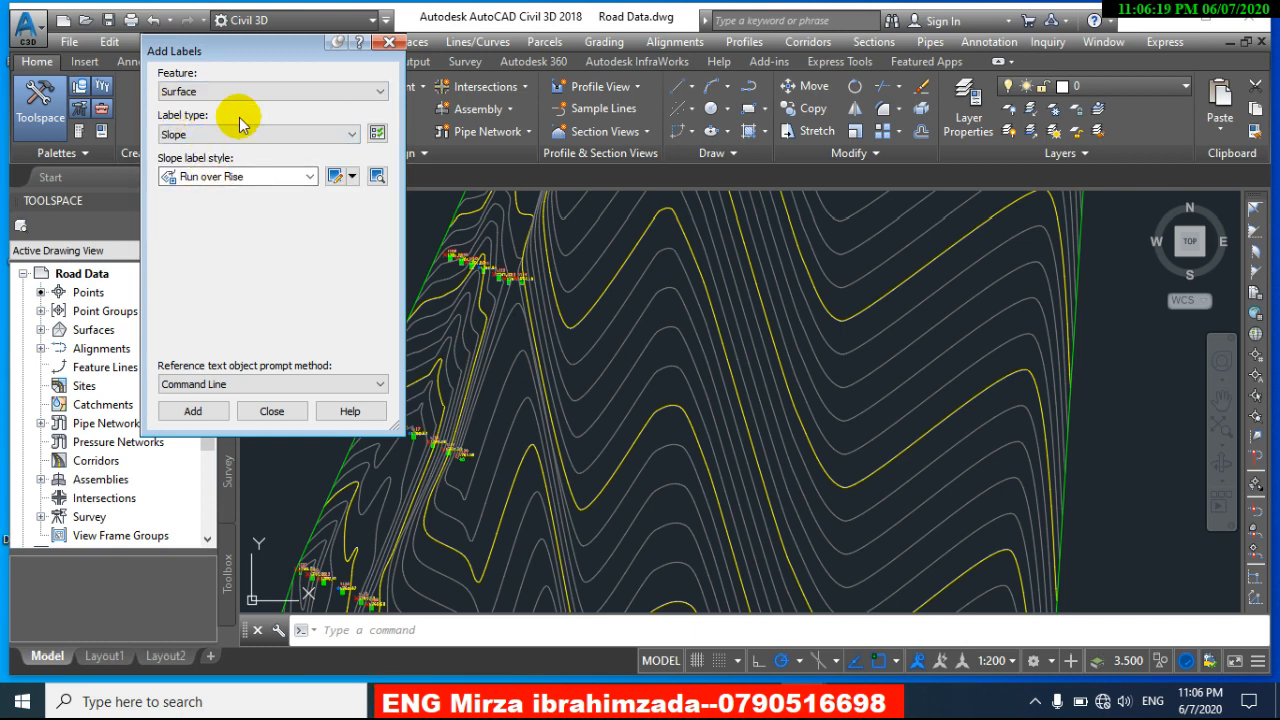
{"action": "left_click", "coordinate": [349, 133]}
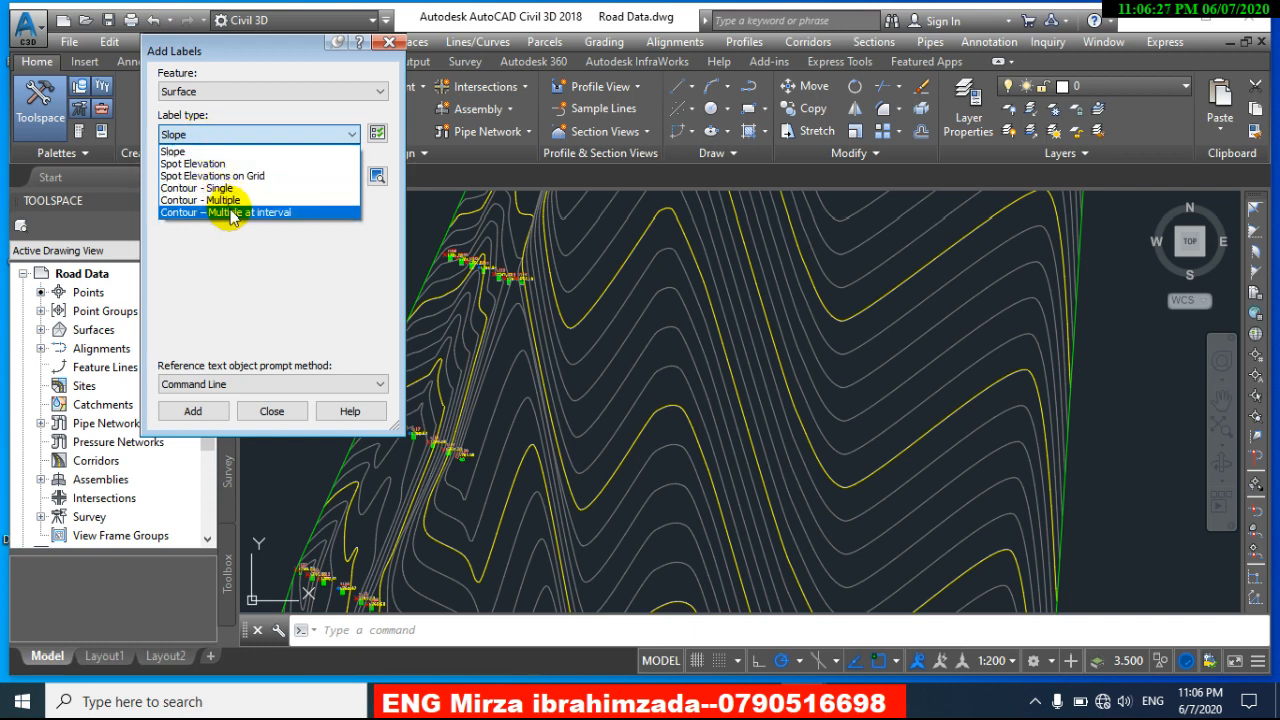
{"action": "left_click", "coordinate": [280, 140]}
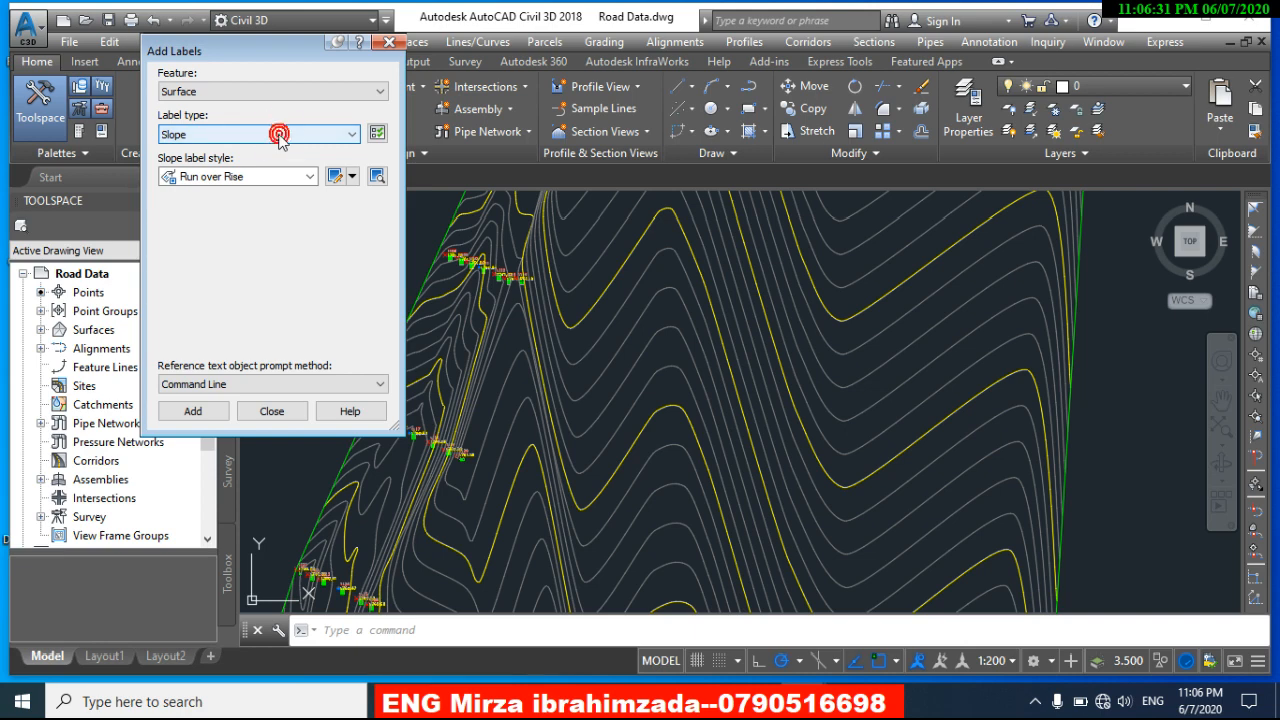
Step: Choose the Run over Rise slope label style and the Command Line prompt method for reference text objects
{"action": "left_click", "coordinate": [310, 178]}
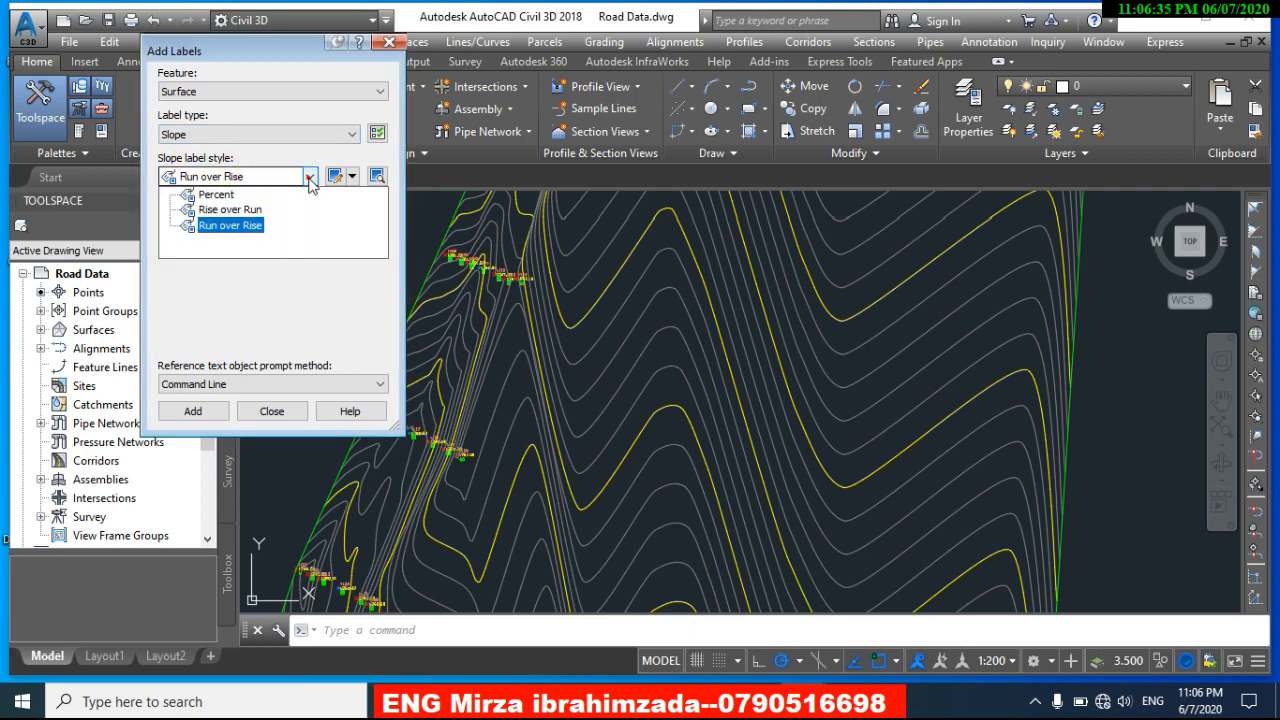
{"action": "left_click", "coordinate": [242, 226]}
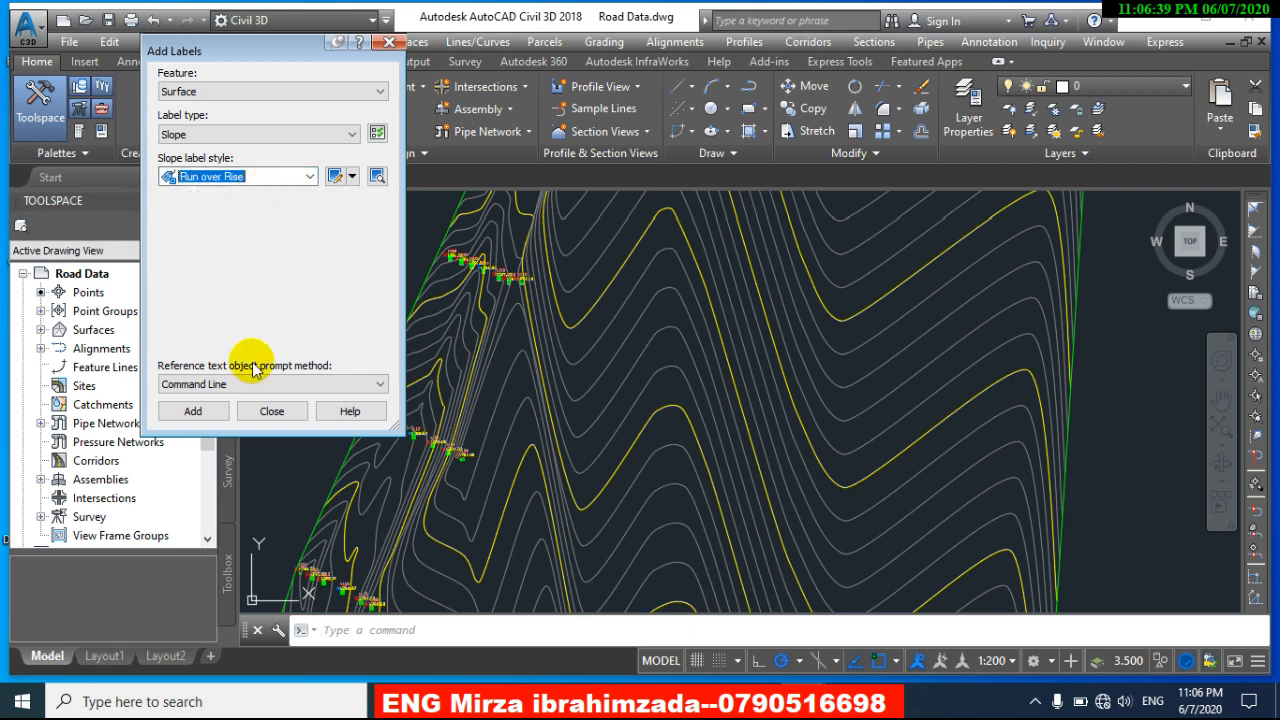
{"action": "left_click", "coordinate": [372, 383]}
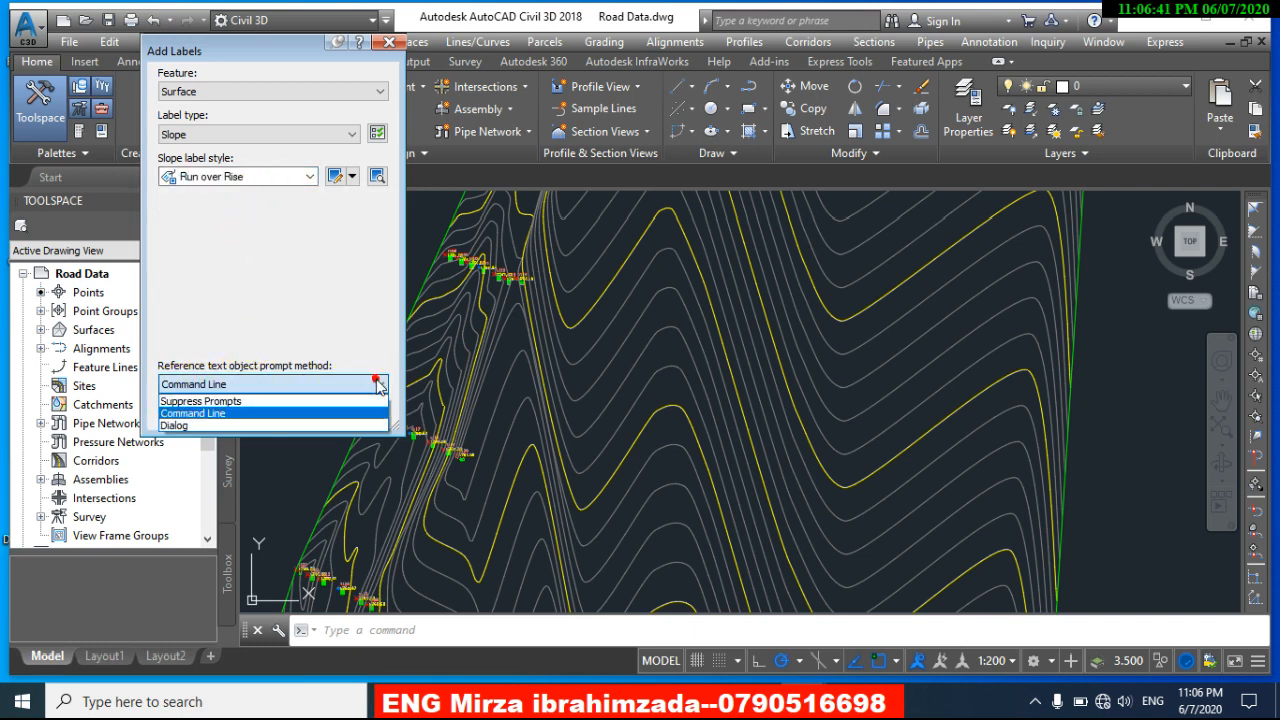
{"action": "left_click", "coordinate": [235, 414]}
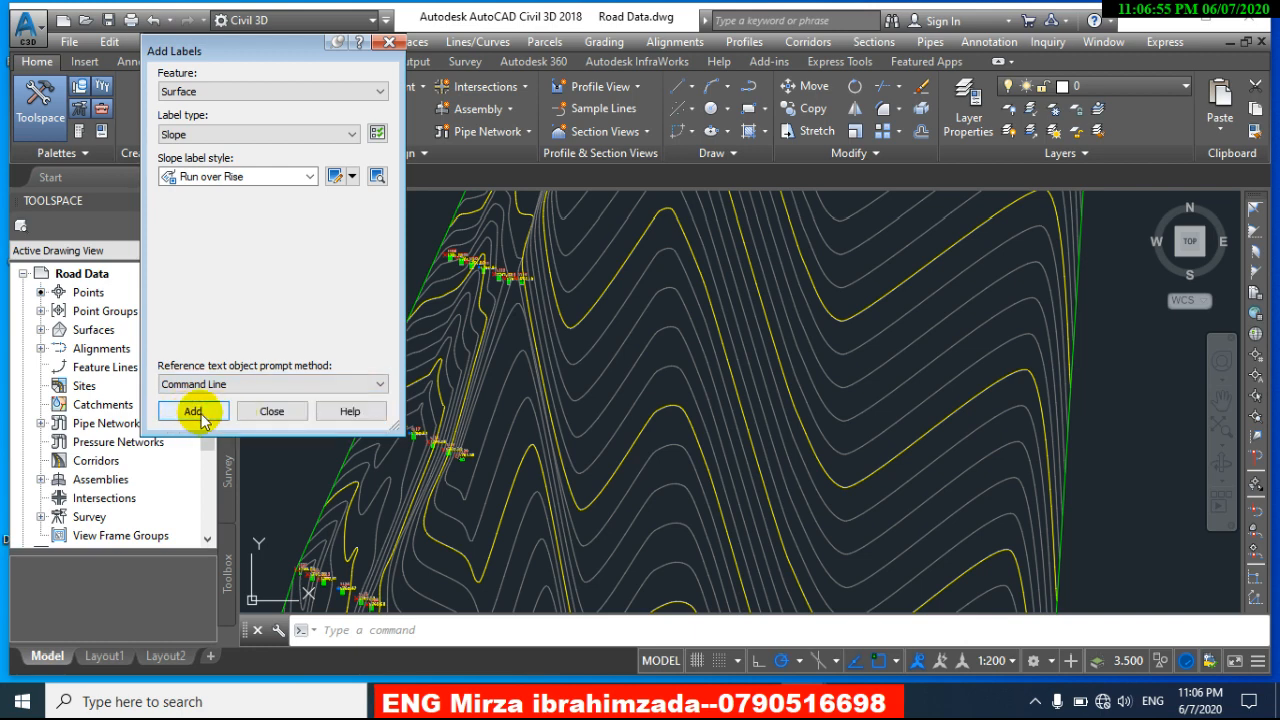
Step: Start adding One-point slope labels and place the first ones on the contours around the yellow valley-shaped contour east of the survey points
{"action": "left_click", "coordinate": [195, 416]}
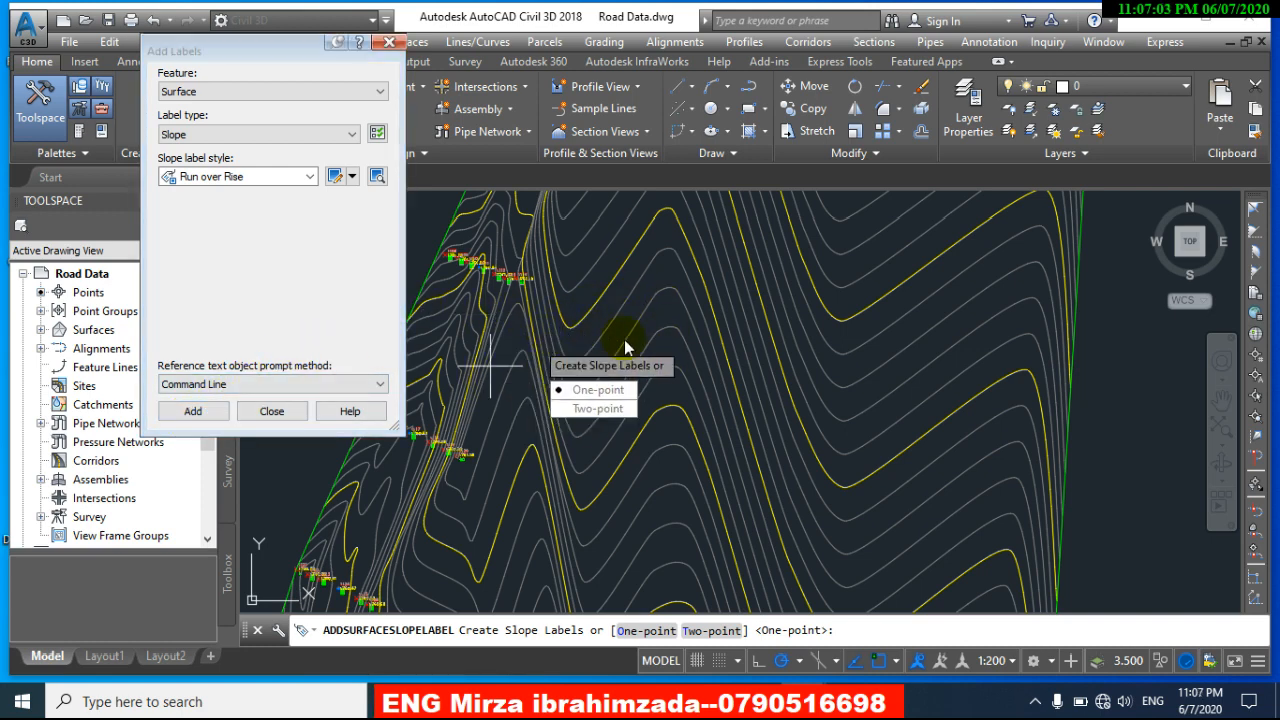
{"action": "left_click", "coordinate": [597, 390]}
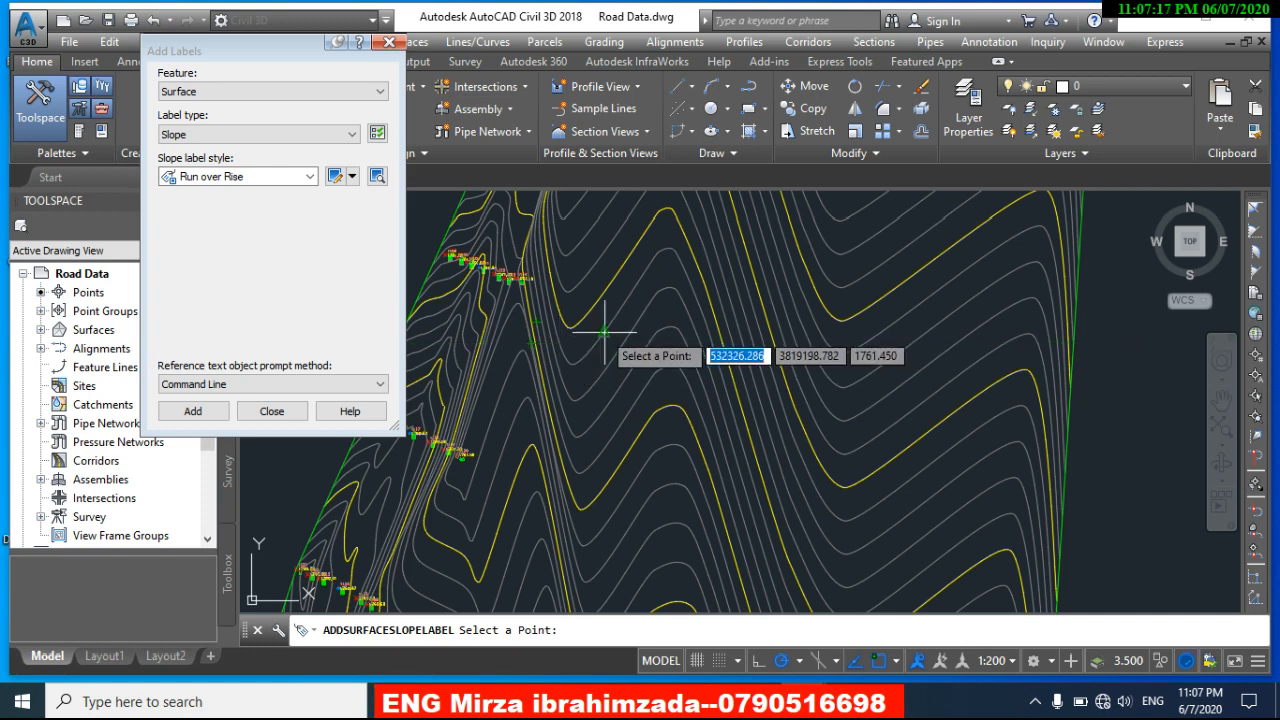
{"action": "scroll", "coordinate": [605, 345], "scroll_direction": "up", "scroll_amount": 5}
{"action": "scroll", "coordinate": [616, 416], "scroll_direction": "down", "scroll_amount": 2}
{"action": "middle_click_drag", "start_coordinate": [600, 396], "coordinate": [737, 428]}
{"action": "left_click", "coordinate": [547, 388]}
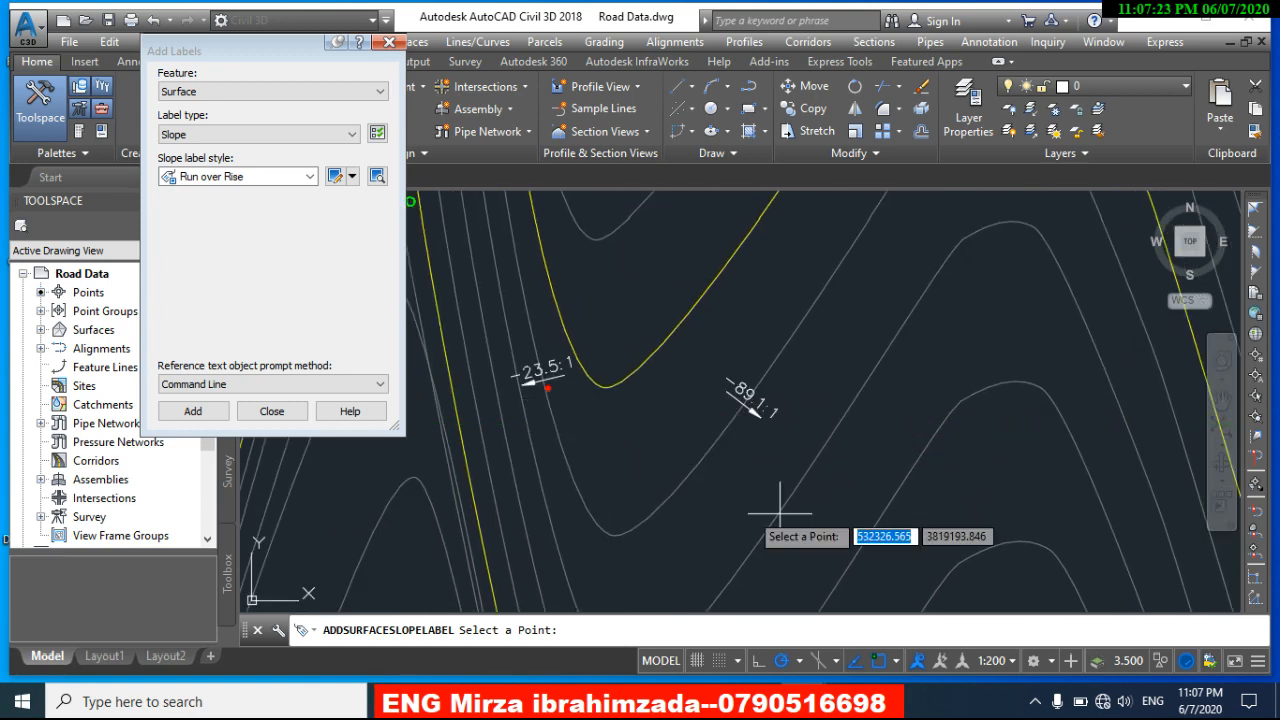
{"action": "left_click", "coordinate": [722, 279]}
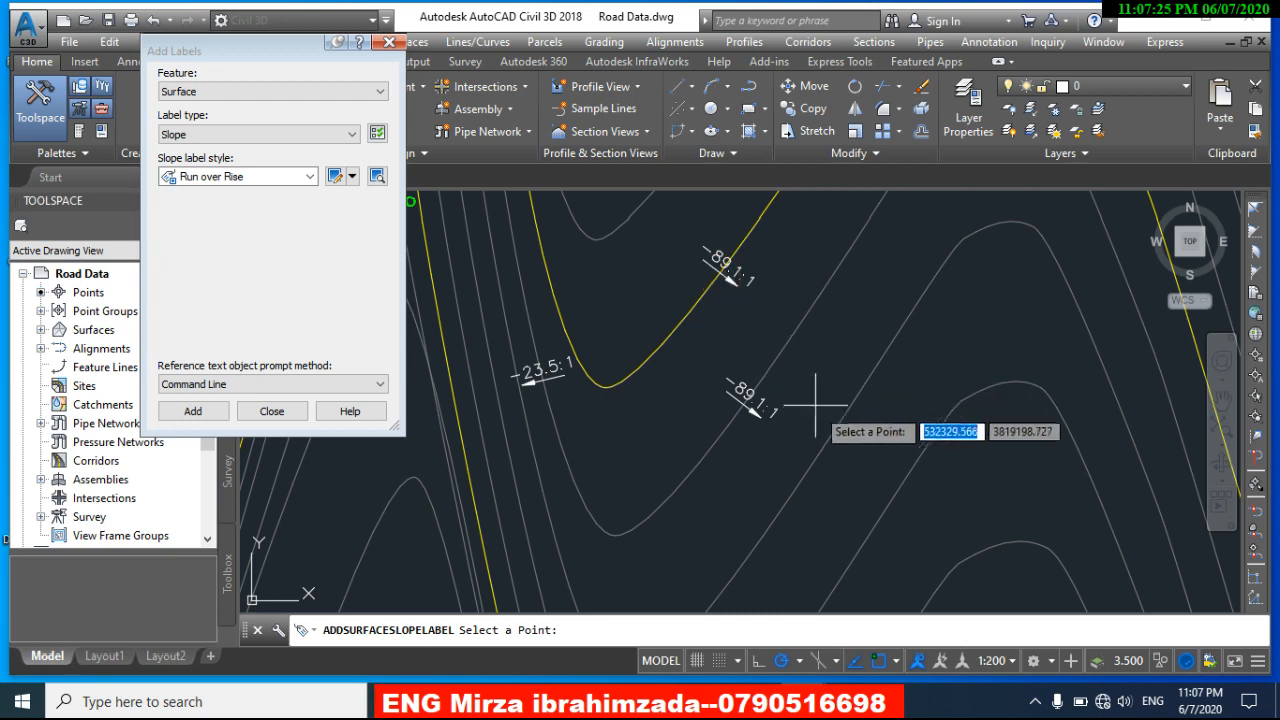
{"action": "left_click", "coordinate": [846, 417]}
Step: Place more one-point slope labels westward, across the closely spaced contours between the two rows of survey points
{"action": "scroll", "coordinate": [846, 440], "scroll_direction": "down", "scroll_amount": 4}
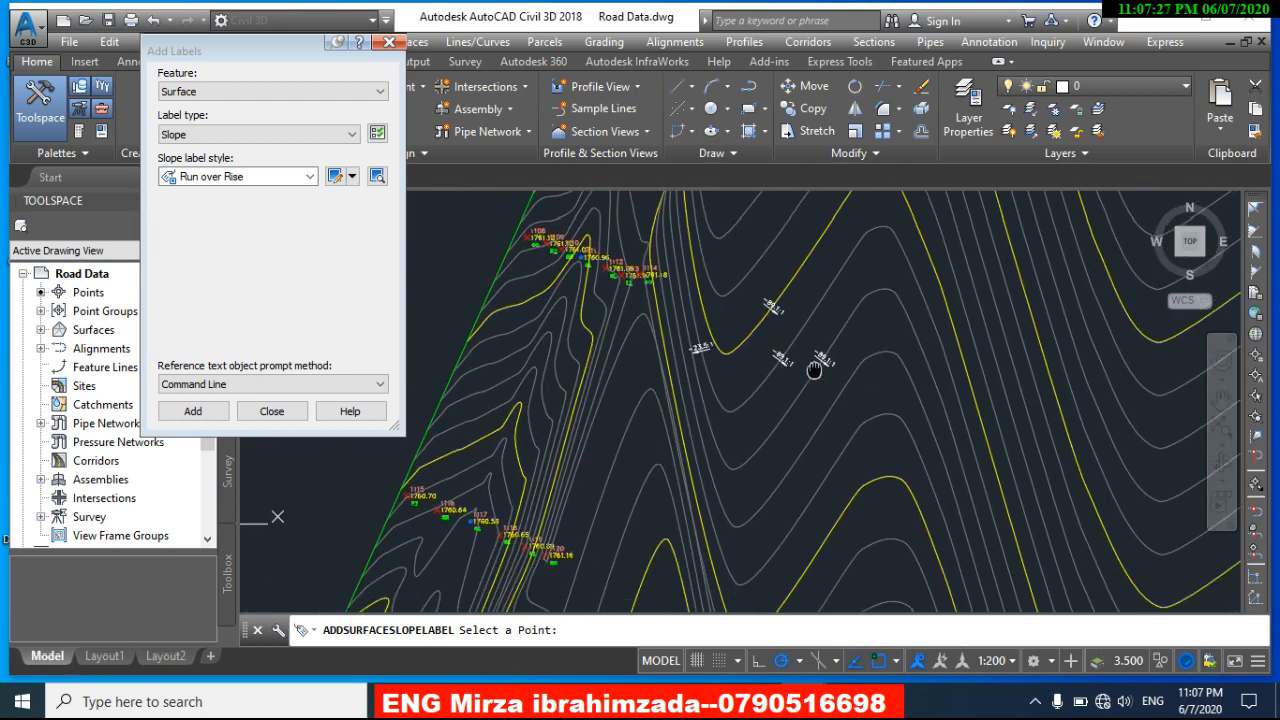
{"action": "scroll", "coordinate": [720, 430], "scroll_direction": "up", "scroll_amount": 2}
{"action": "left_click", "coordinate": [678, 366]}
{"action": "scroll", "coordinate": [680, 366], "scroll_direction": "down", "scroll_amount": 2}
{"action": "left_click", "coordinate": [619, 362]}
{"action": "left_click", "coordinate": [592, 418]}
{"action": "left_click", "coordinate": [565, 398]}
{"action": "left_click", "coordinate": [557, 380]}
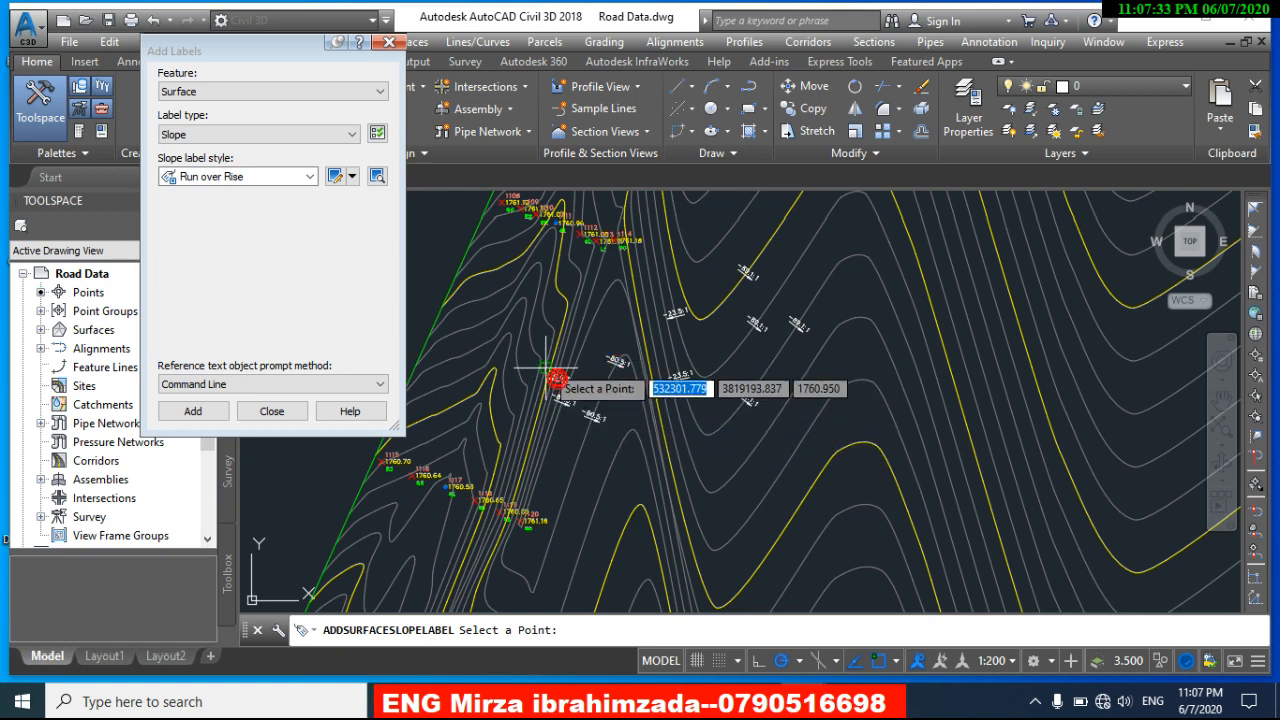
Step: Place further slope labels on the eastern contours and around the peak of the lower yellow contour, then finish labelling and close the Add Labels dialog
{"action": "left_click", "coordinate": [905, 338]}
{"action": "left_click", "coordinate": [946, 413]}
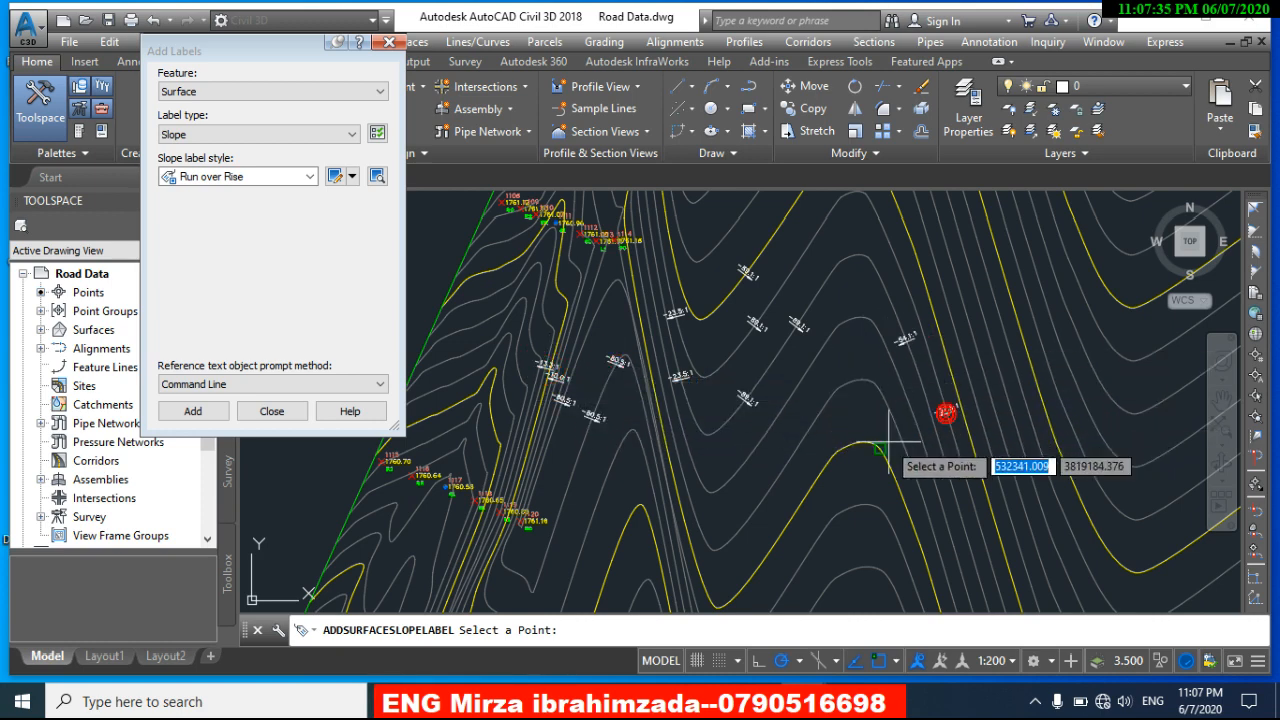
{"action": "left_click", "coordinate": [876, 443]}
{"action": "left_click", "coordinate": [823, 409]}
{"action": "left_click", "coordinate": [783, 476]}
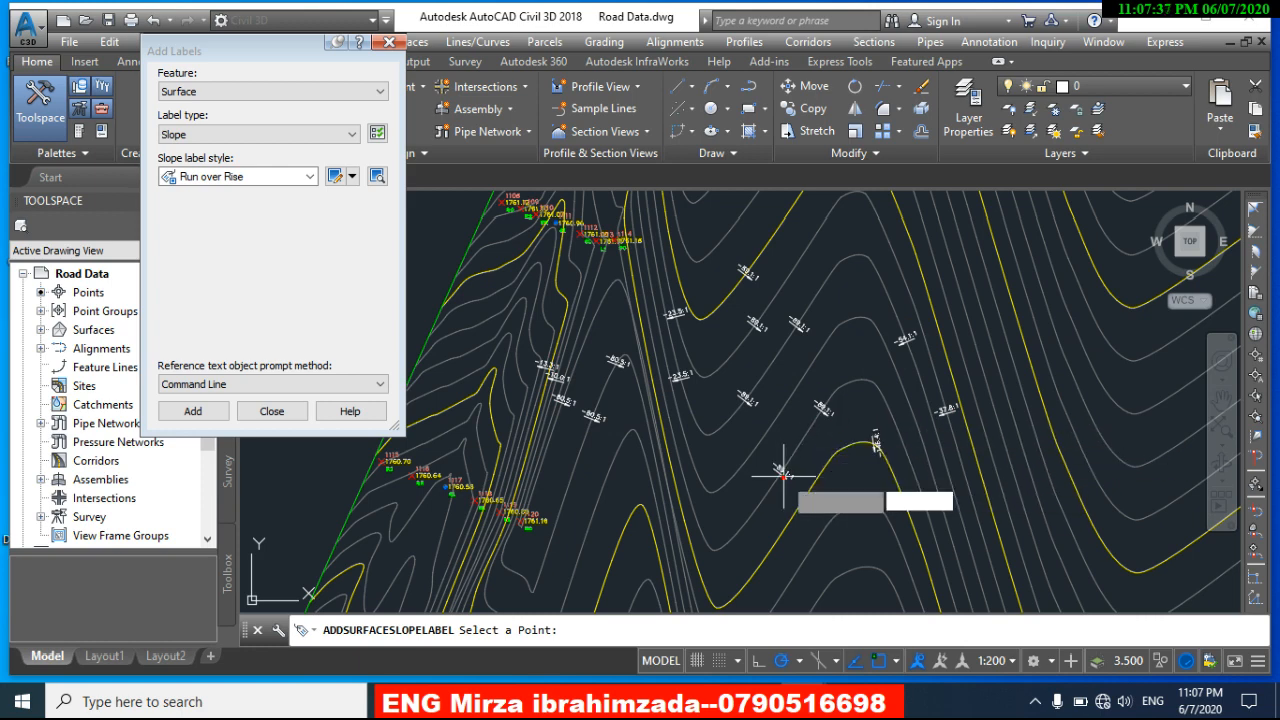
{"action": "right_click", "coordinate": [766, 412]}
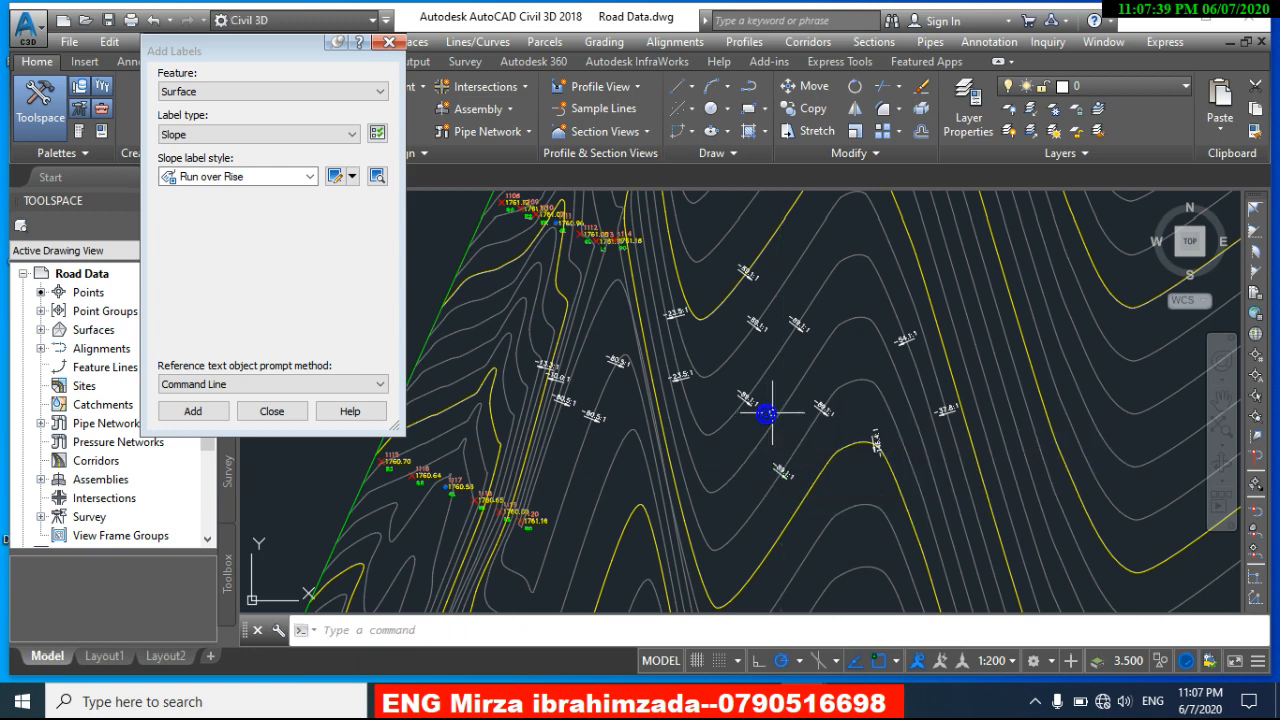
{"action": "left_click", "coordinate": [388, 42]}
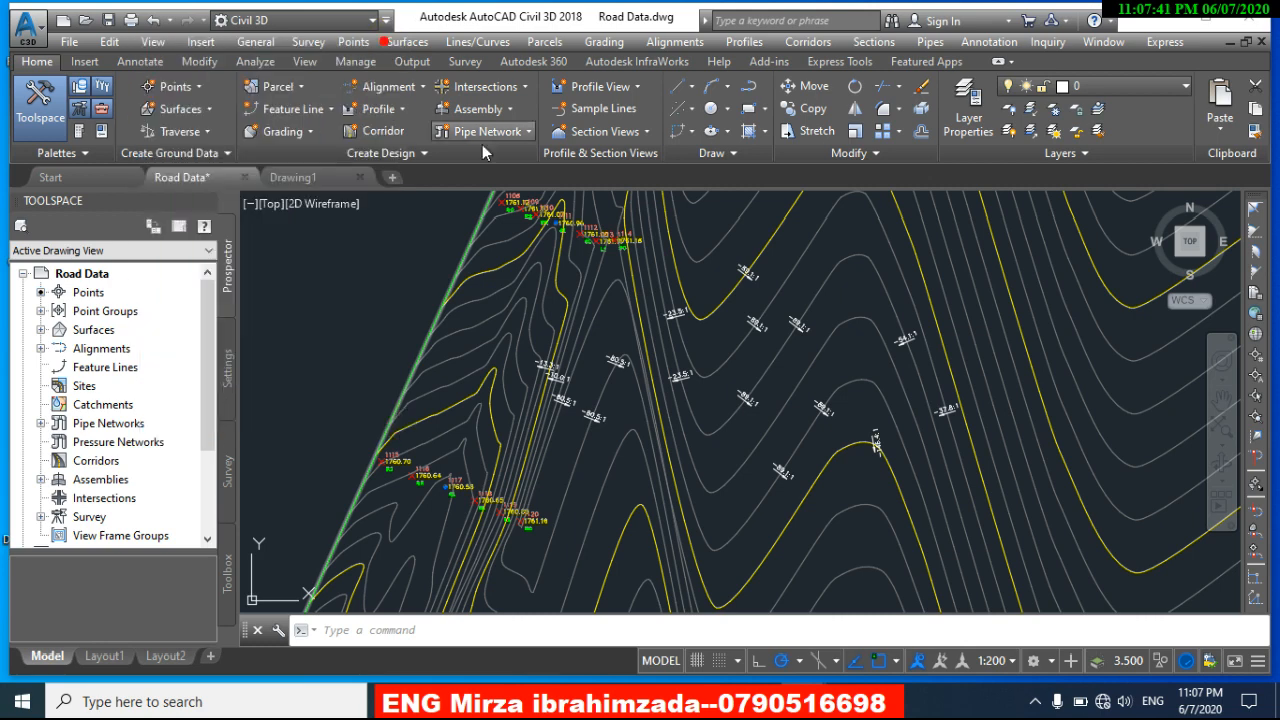
Step: Examine the placed slope labels up close, including their run-over-rise ratios and arrow directions on the contours
{"action": "scroll", "coordinate": [548, 369], "scroll_direction": "up", "scroll_amount": 2}
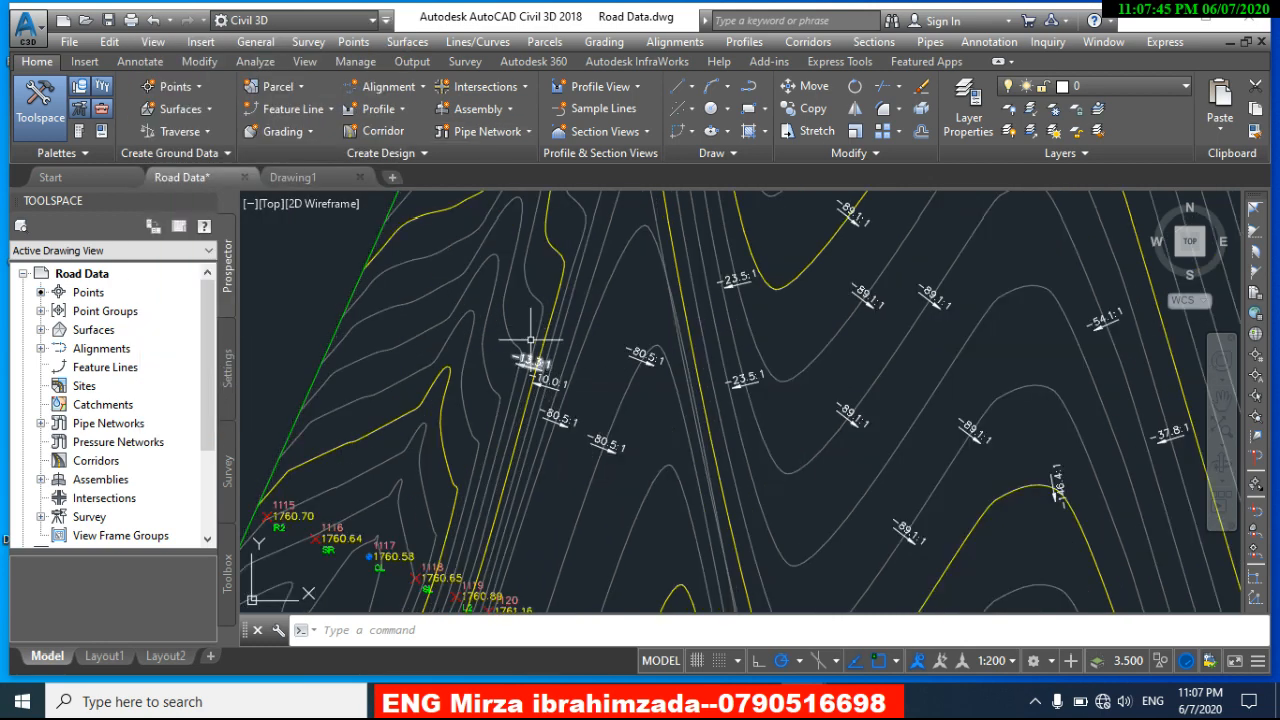
{"action": "middle_click_drag", "start_coordinate": [837, 286], "coordinate": [757, 357]}
{"action": "scroll", "coordinate": [757, 286], "scroll_direction": "up", "scroll_amount": 5}
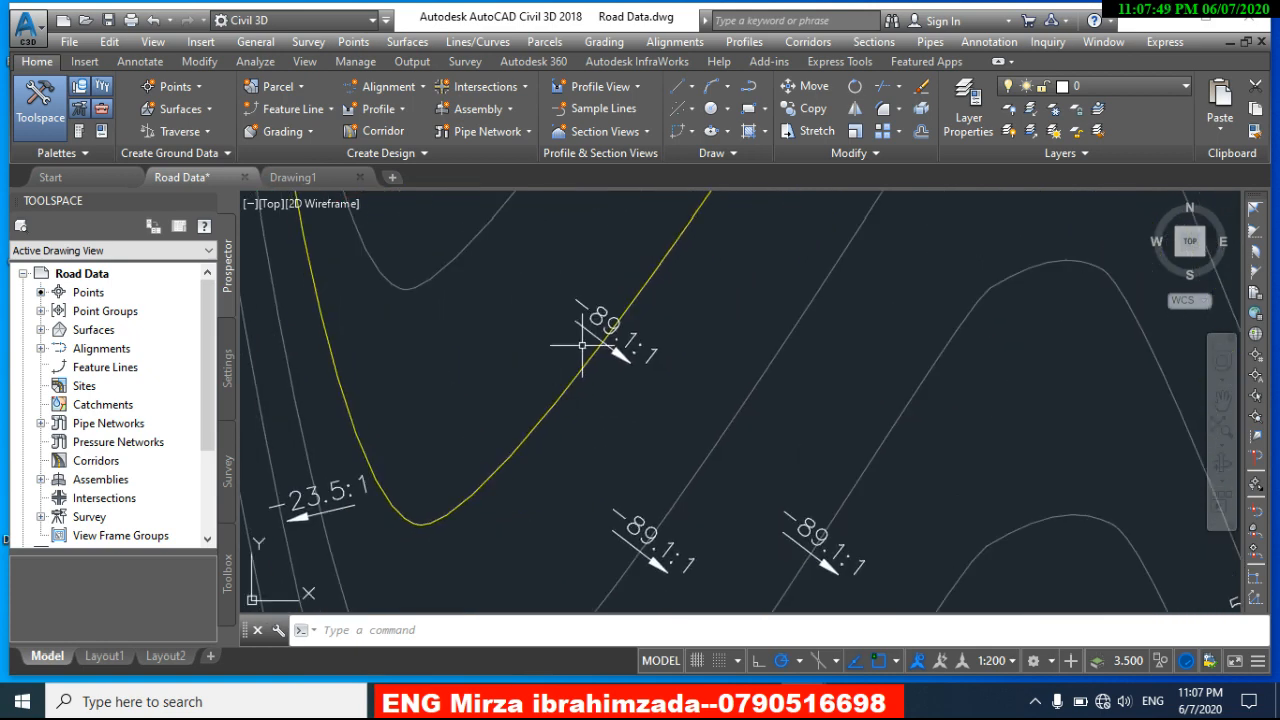
{"action": "scroll", "coordinate": [573, 341], "scroll_direction": "up", "scroll_amount": 2}
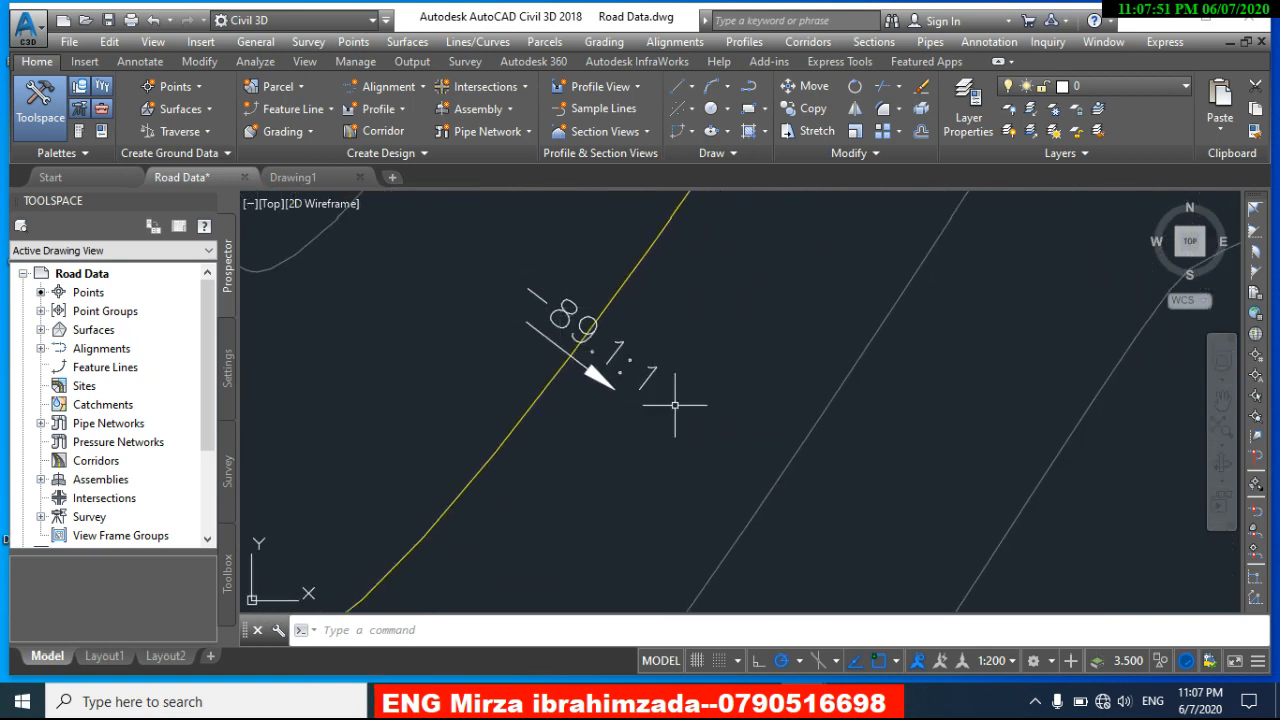
{"action": "scroll", "coordinate": [640, 387], "scroll_direction": "down", "scroll_amount": 5}
{"action": "scroll", "coordinate": [600, 362], "scroll_direction": "up", "scroll_amount": 2}
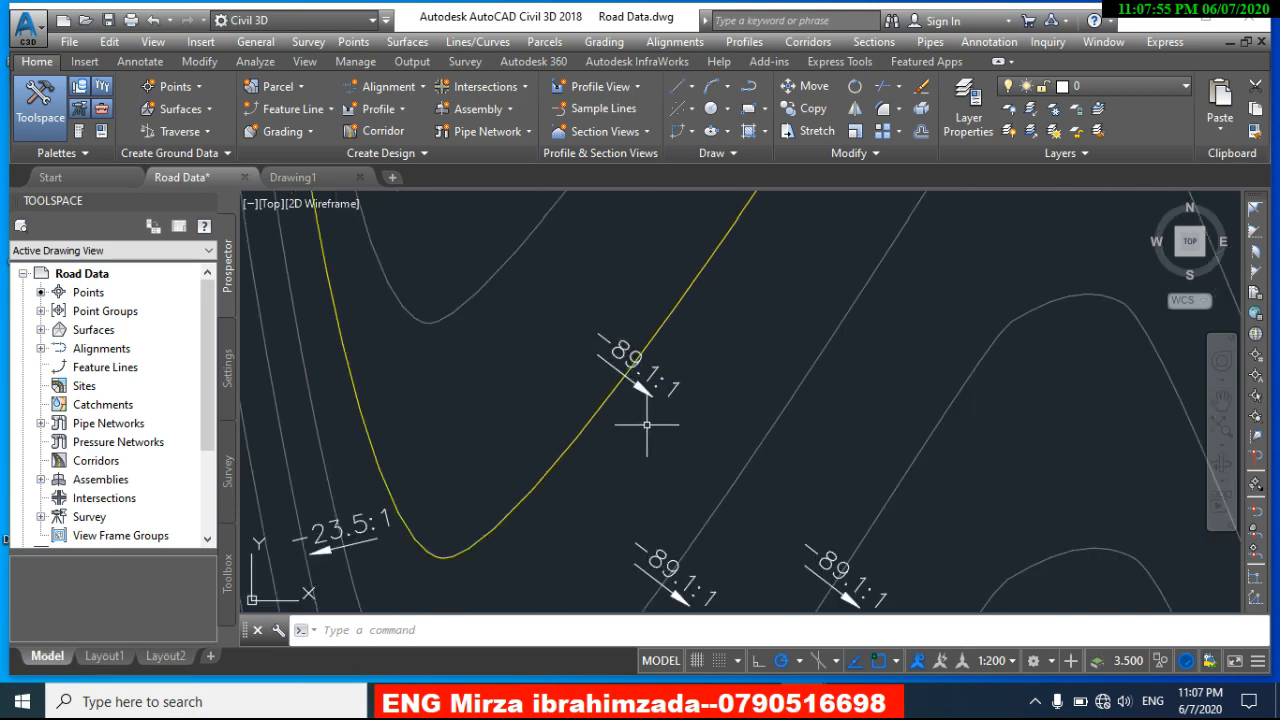
{"action": "mouse_move", "coordinate": [647, 425]}
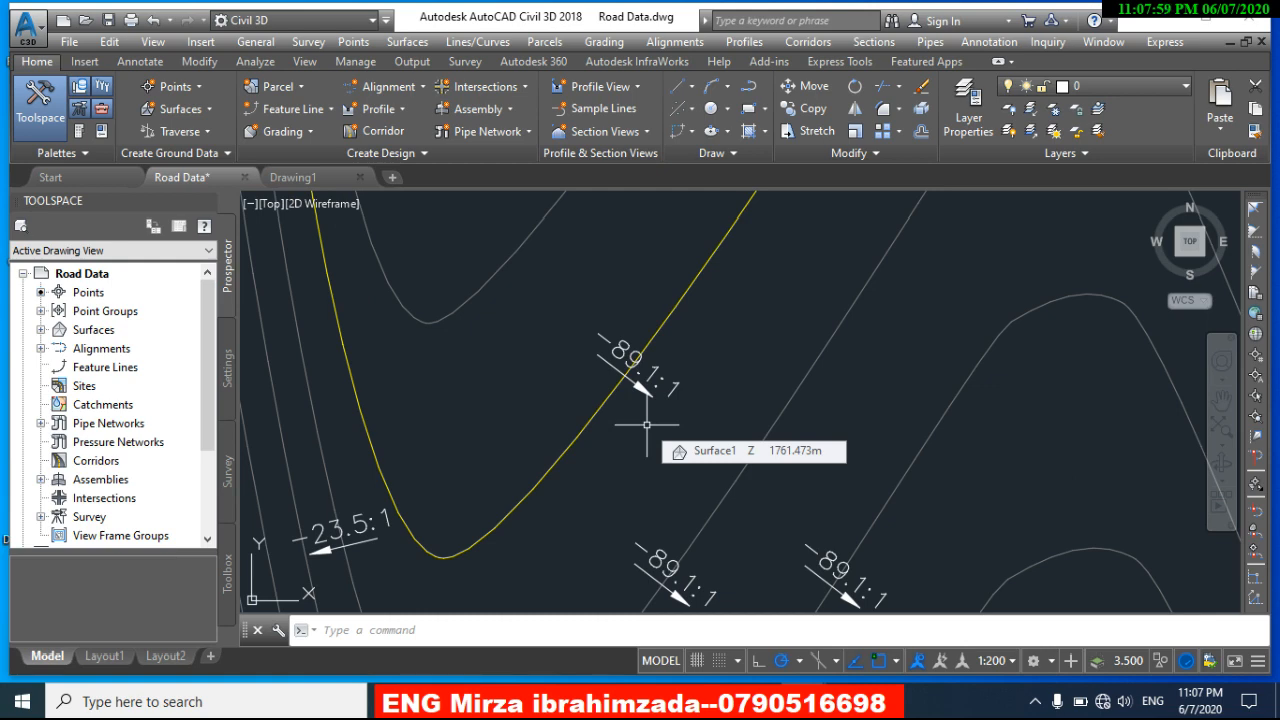
Step: Examine the slope labels around the yellow valley-shaped contour and on the neighbouring eastern contours, comparing their ratios and downhill arrow directions
{"action": "scroll", "coordinate": [640, 415], "scroll_direction": "down", "scroll_amount": 4}
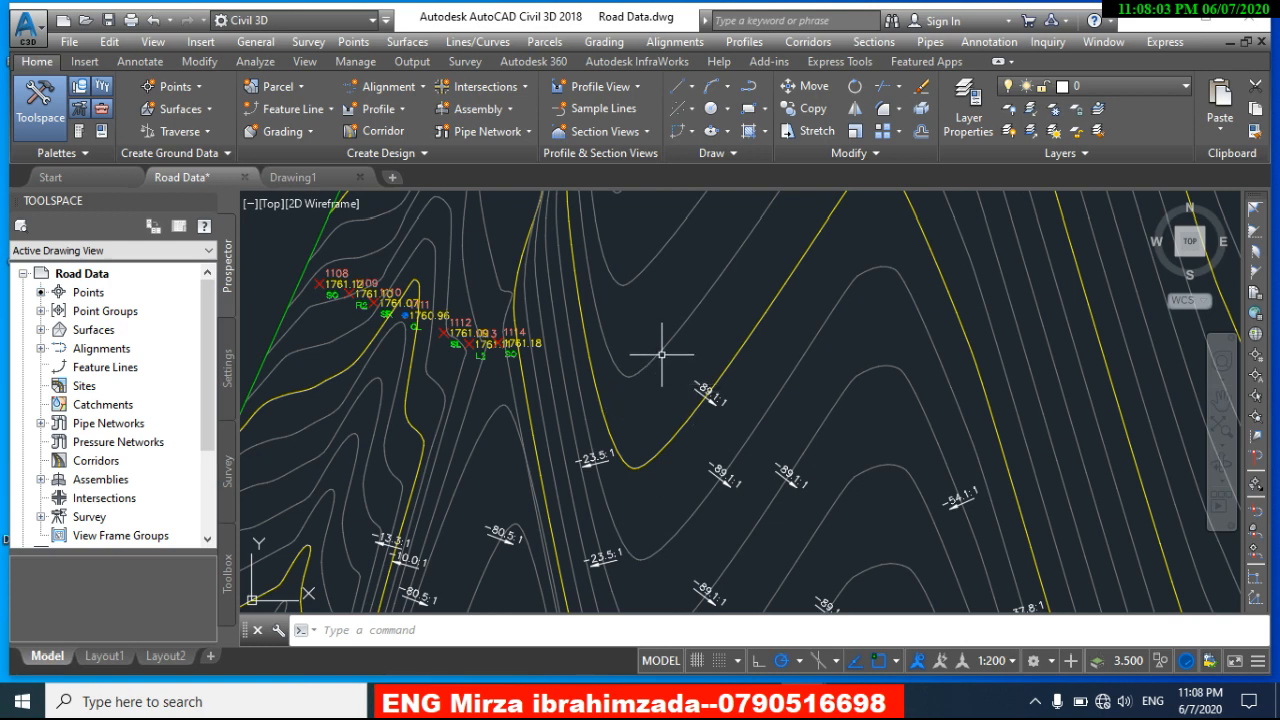
{"action": "mouse_move", "coordinate": [815, 530]}
{"action": "middle_mouse_down"}
{"action": "mouse_move", "coordinate": [751, 434]}
{"action": "mouse_move", "coordinate": [587, 260]}
{"action": "middle_mouse_up"}
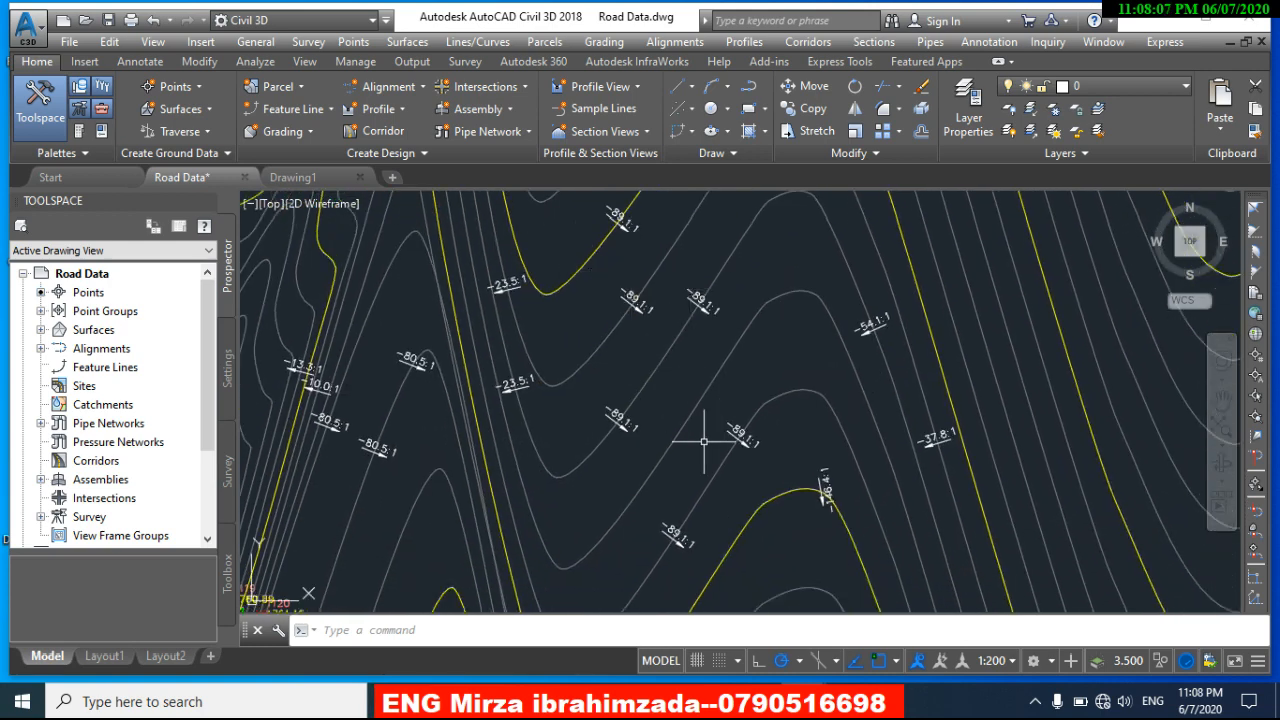
{"action": "scroll", "coordinate": [727, 387], "scroll_direction": "up", "scroll_amount": 4}
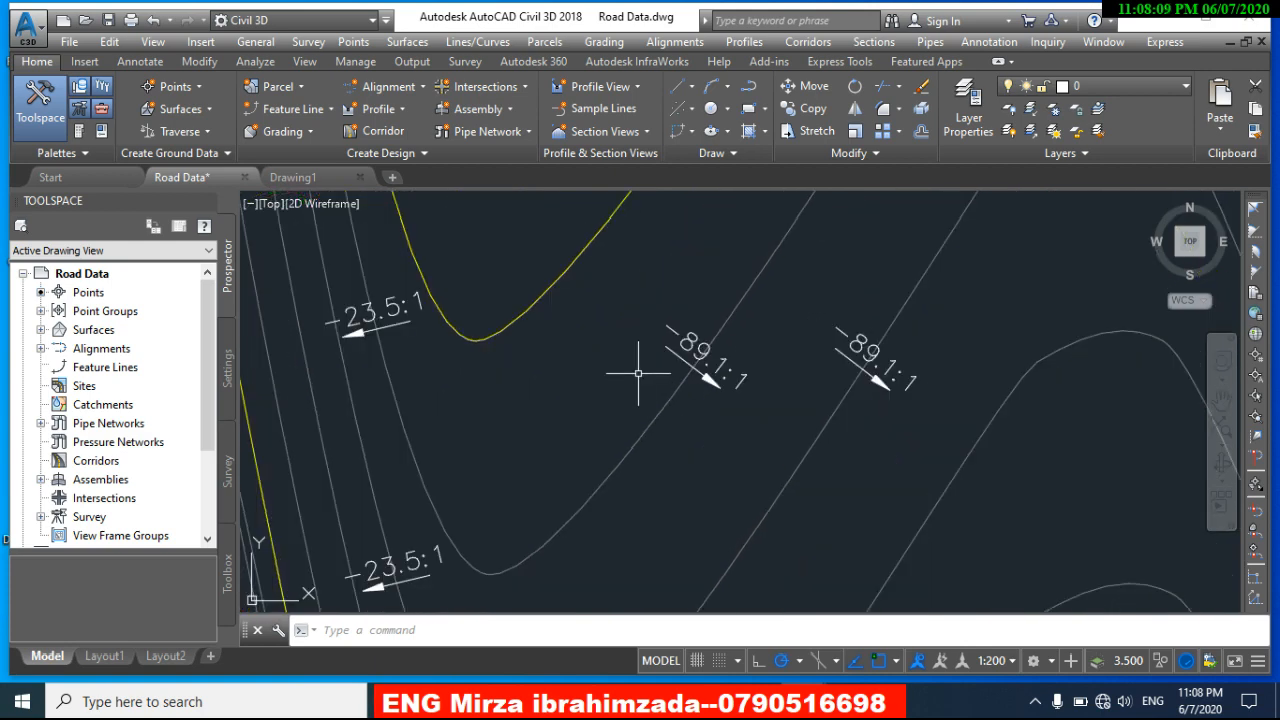
{"action": "middle_click_drag", "start_coordinate": [625, 393], "coordinate": [690, 448]}
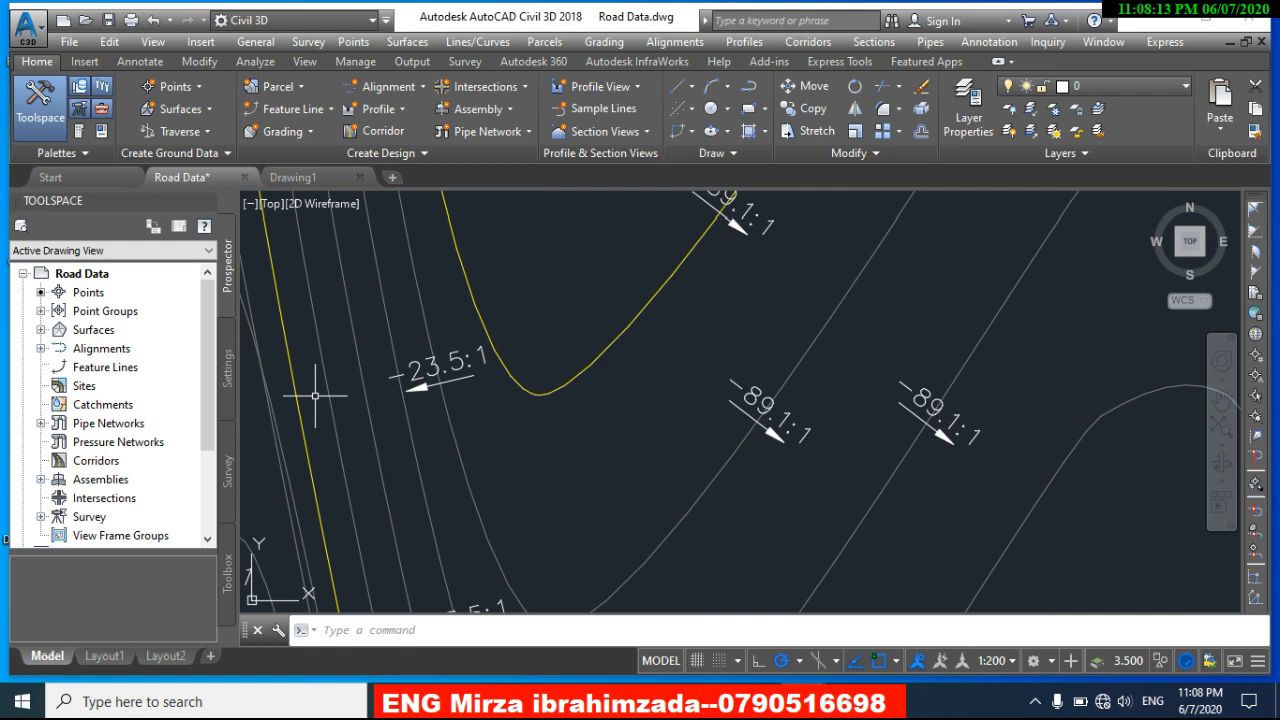
{"action": "scroll", "coordinate": [334, 407], "scroll_direction": "down", "scroll_amount": 3}
{"action": "middle_click_drag", "start_coordinate": [341, 415], "coordinate": [402, 449]}
{"action": "scroll", "coordinate": [436, 426], "scroll_direction": "up", "scroll_amount": 3}
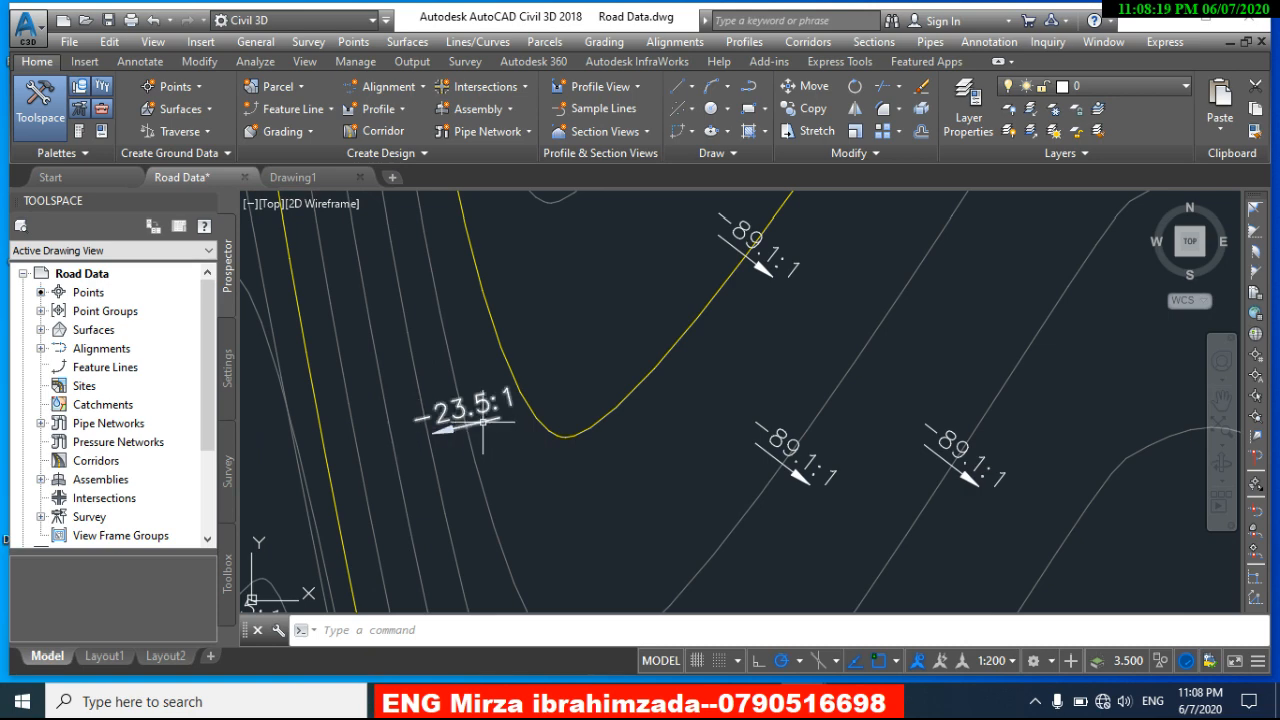
{"action": "scroll", "coordinate": [531, 471], "scroll_direction": "down", "scroll_amount": 5}
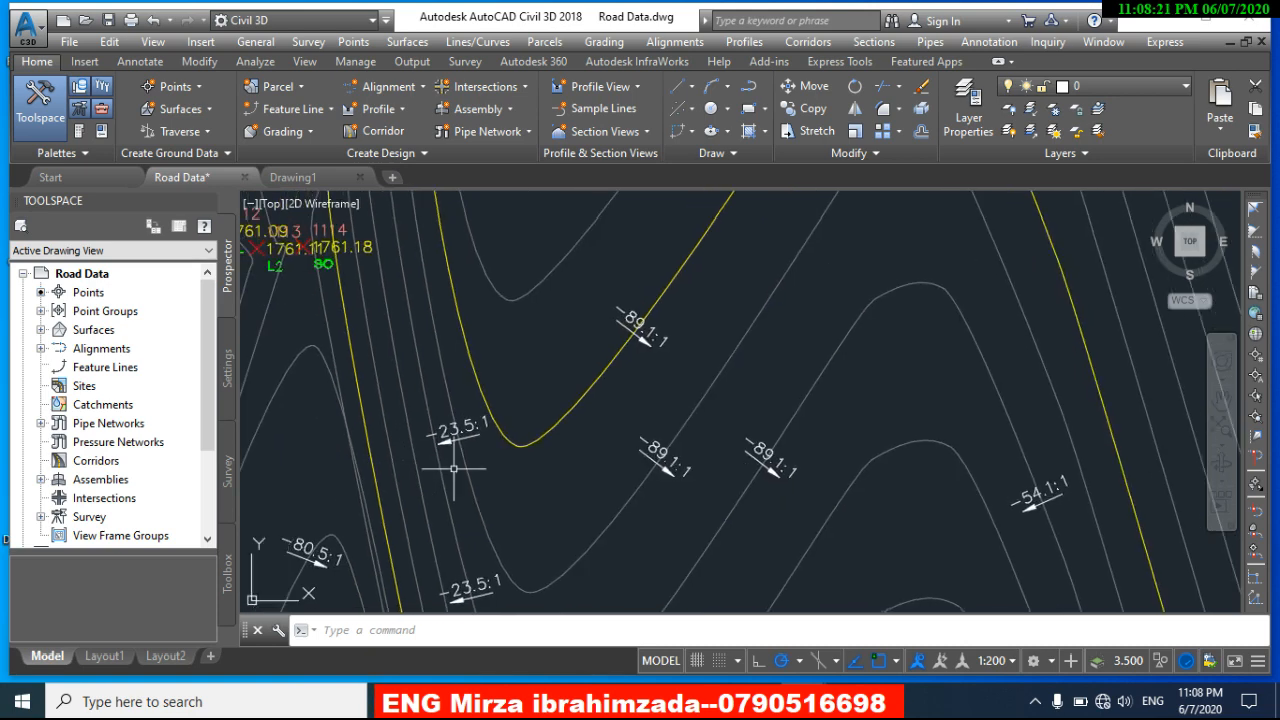
{"action": "scroll", "coordinate": [531, 471], "scroll_direction": "up", "scroll_amount": 5}
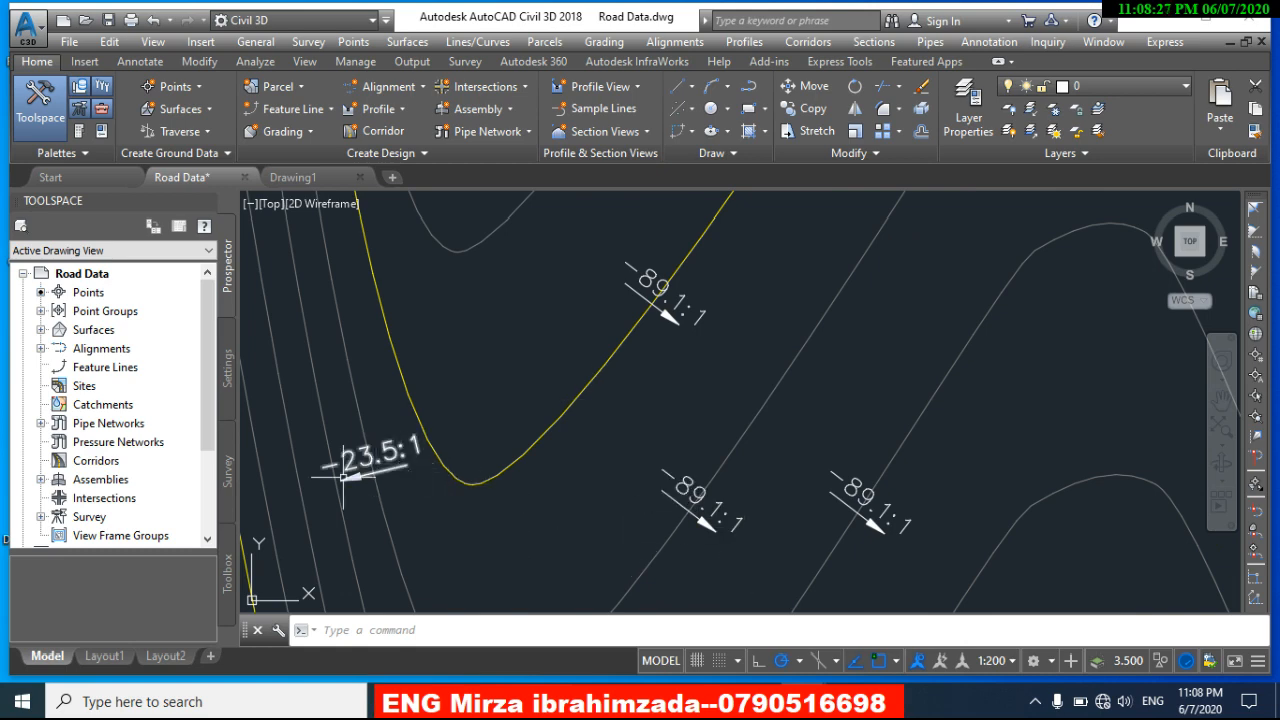
{"action": "scroll", "coordinate": [352, 478], "scroll_direction": "down", "scroll_amount": 5}
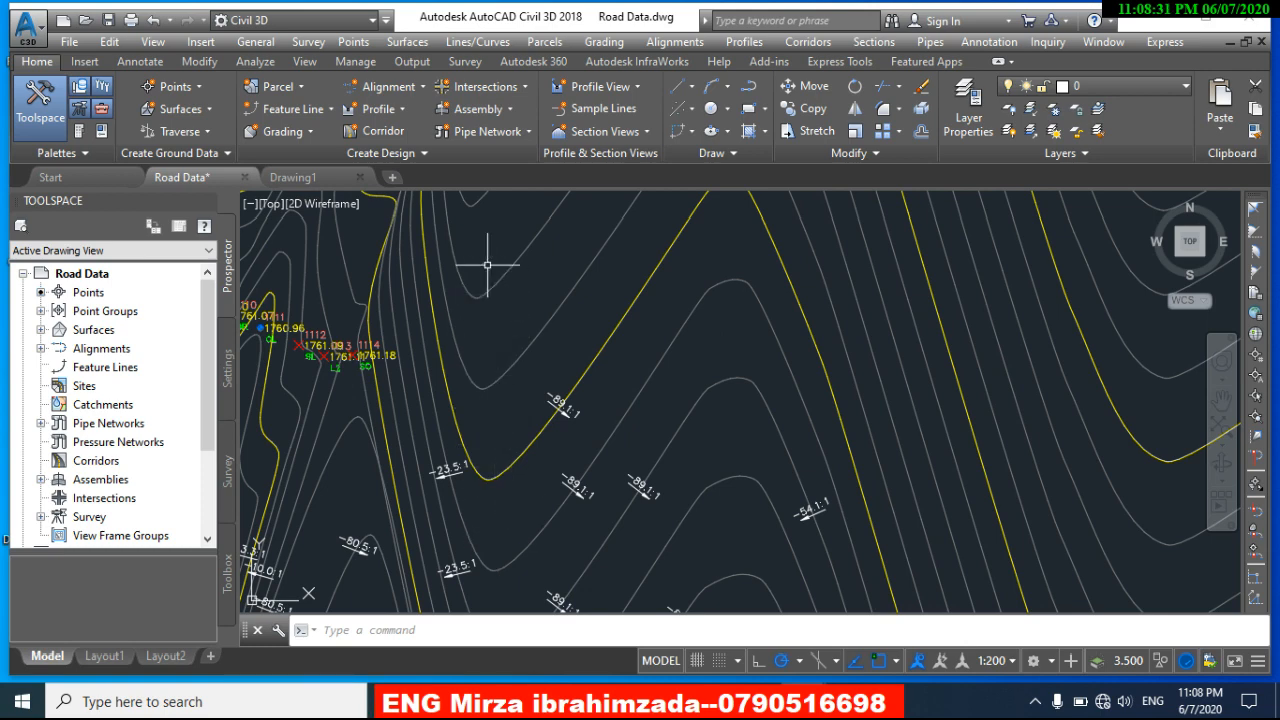
{"action": "middle_click_drag", "start_coordinate": [505, 518], "coordinate": [496, 458]}
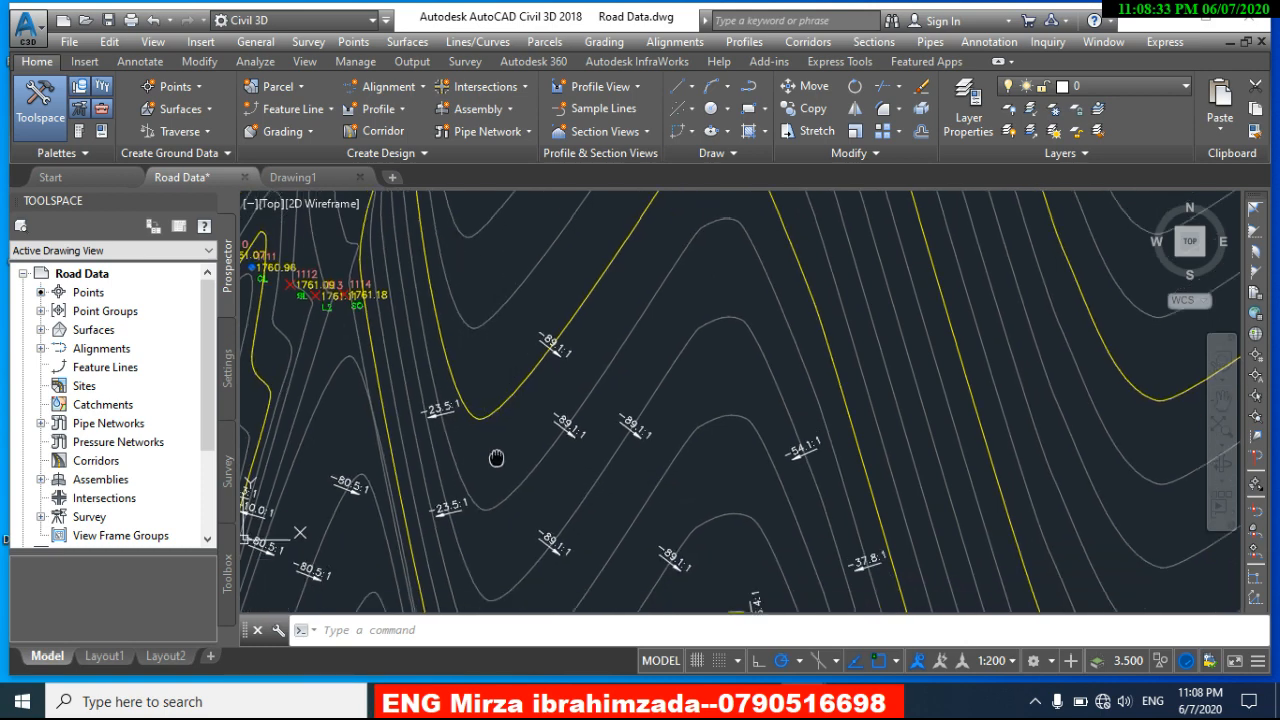
{"action": "scroll", "coordinate": [729, 473], "scroll_direction": "up", "scroll_amount": 2}
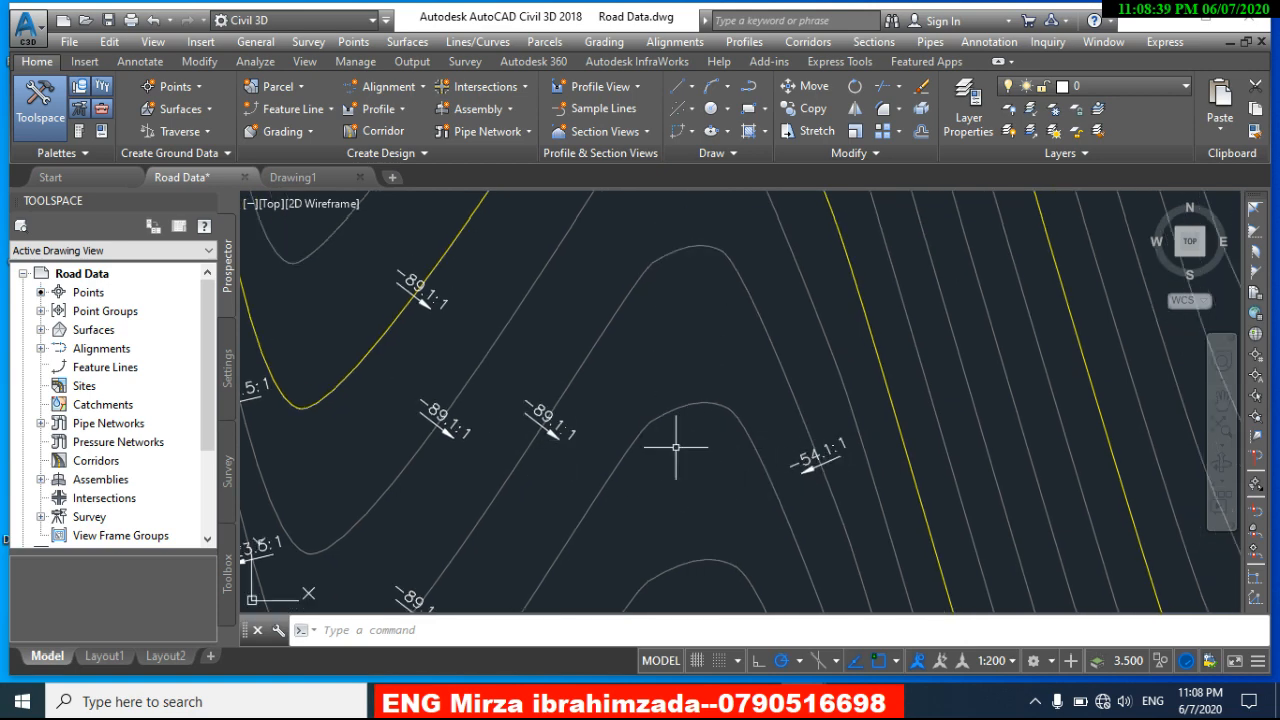
{"action": "scroll", "coordinate": [646, 495], "scroll_direction": "down", "scroll_amount": 2}
{"action": "scroll", "coordinate": [633, 320], "scroll_direction": "up", "scroll_amount": 1}
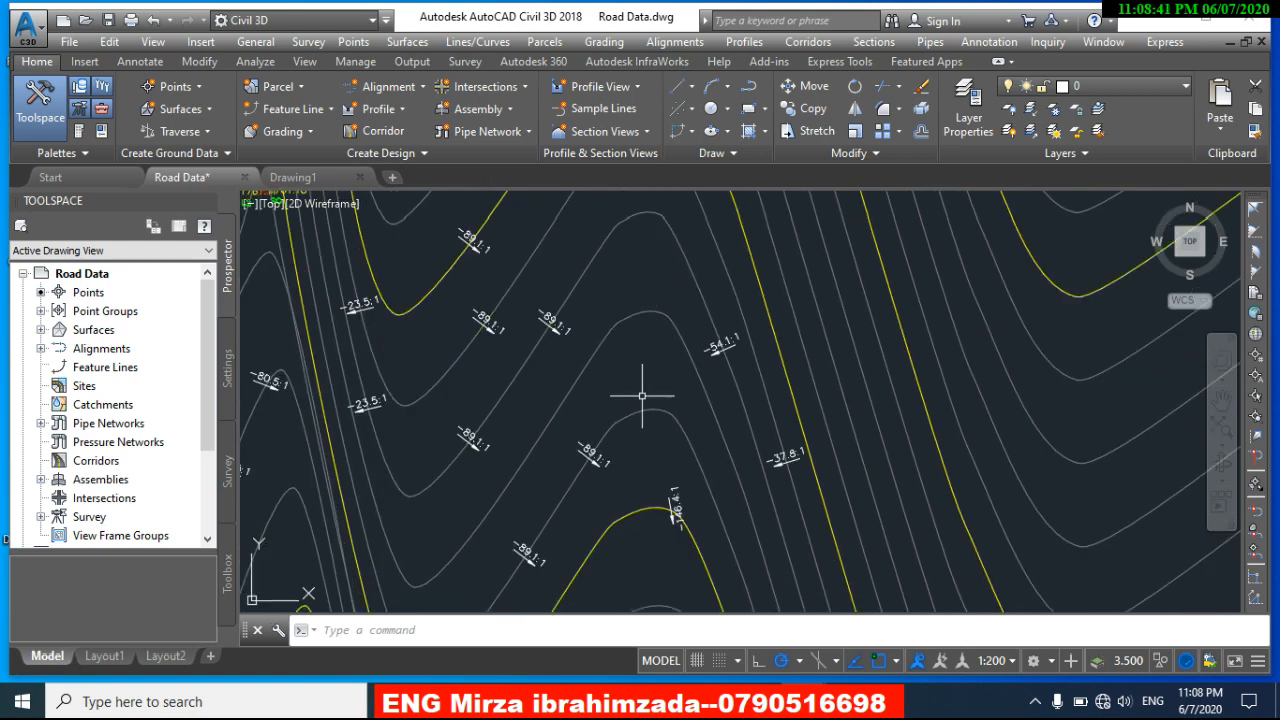
{"action": "scroll", "coordinate": [640, 408], "scroll_direction": "down", "scroll_amount": 1}
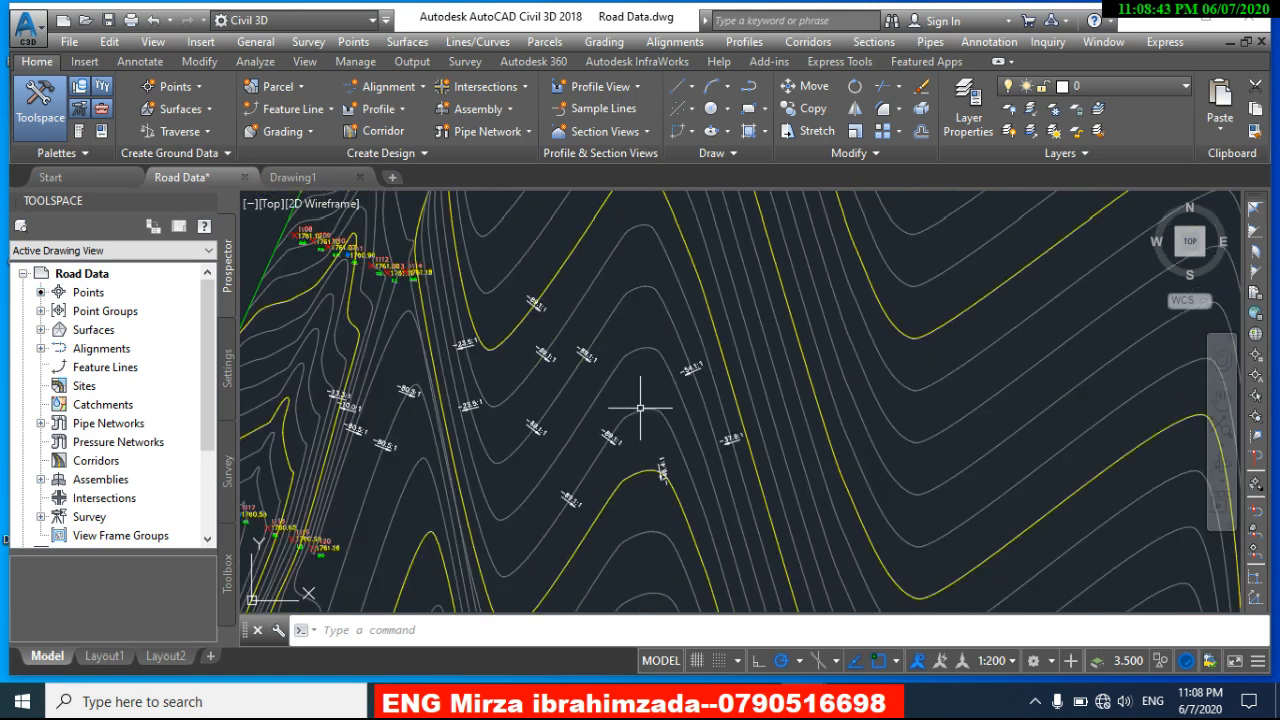
{"action": "scroll", "coordinate": [615, 400], "scroll_direction": "up", "scroll_amount": 4}
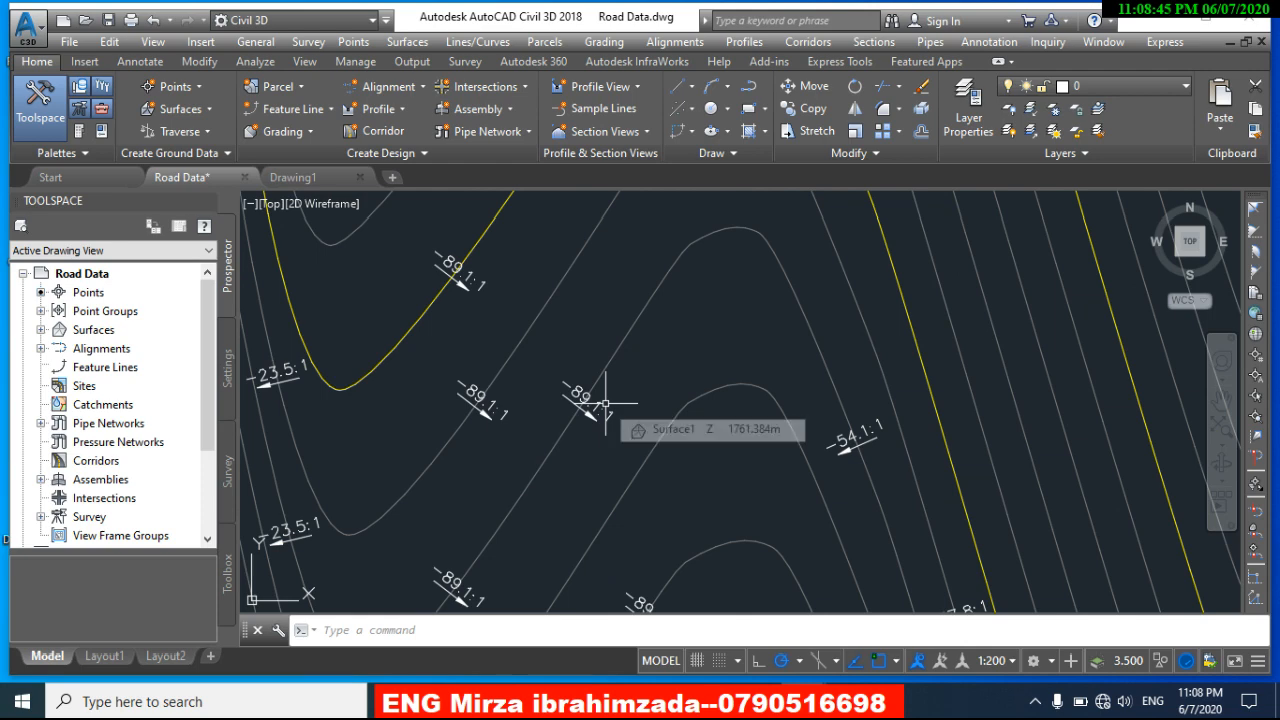
{"action": "scroll", "coordinate": [605, 403], "scroll_direction": "down", "scroll_amount": 1}
{"action": "scroll", "coordinate": [580, 417], "scroll_direction": "up", "scroll_amount": 2}
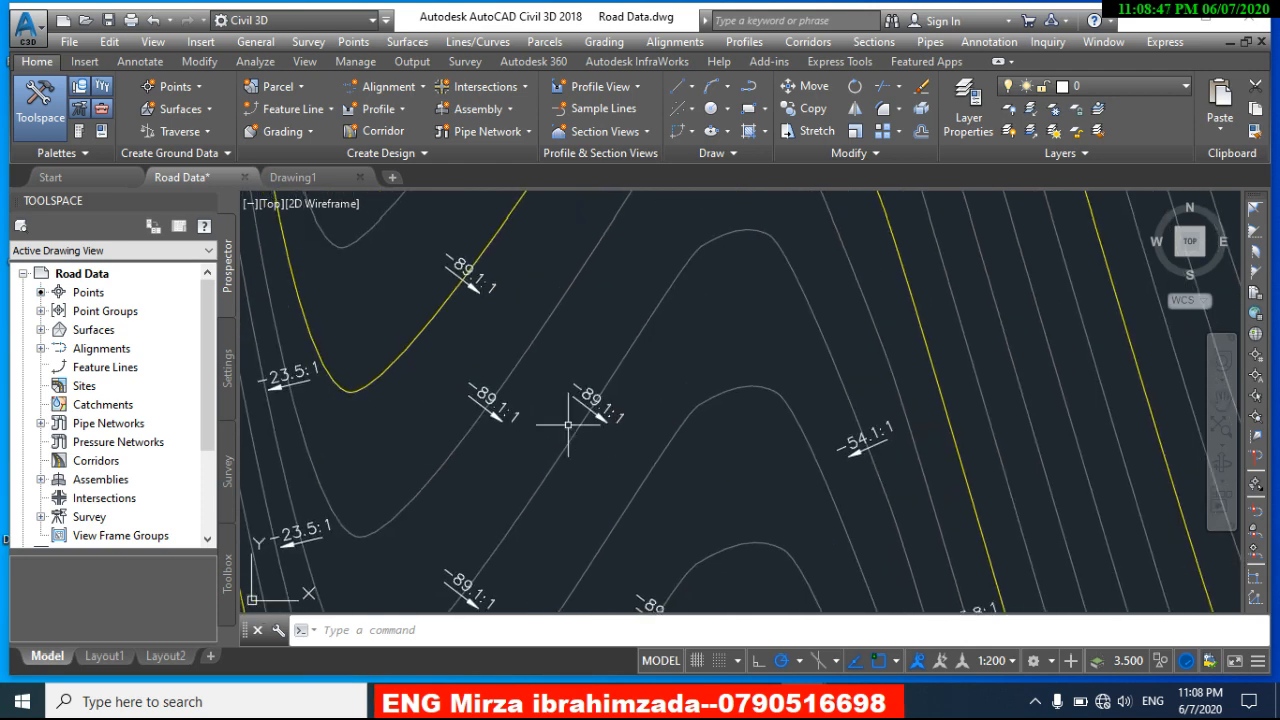
Step: Start adding One-point slope labels in the Run over Rise style and place them on both flanks of the rounded contour peak between the existing labels
{"action": "left_click", "coordinate": [395, 40]}
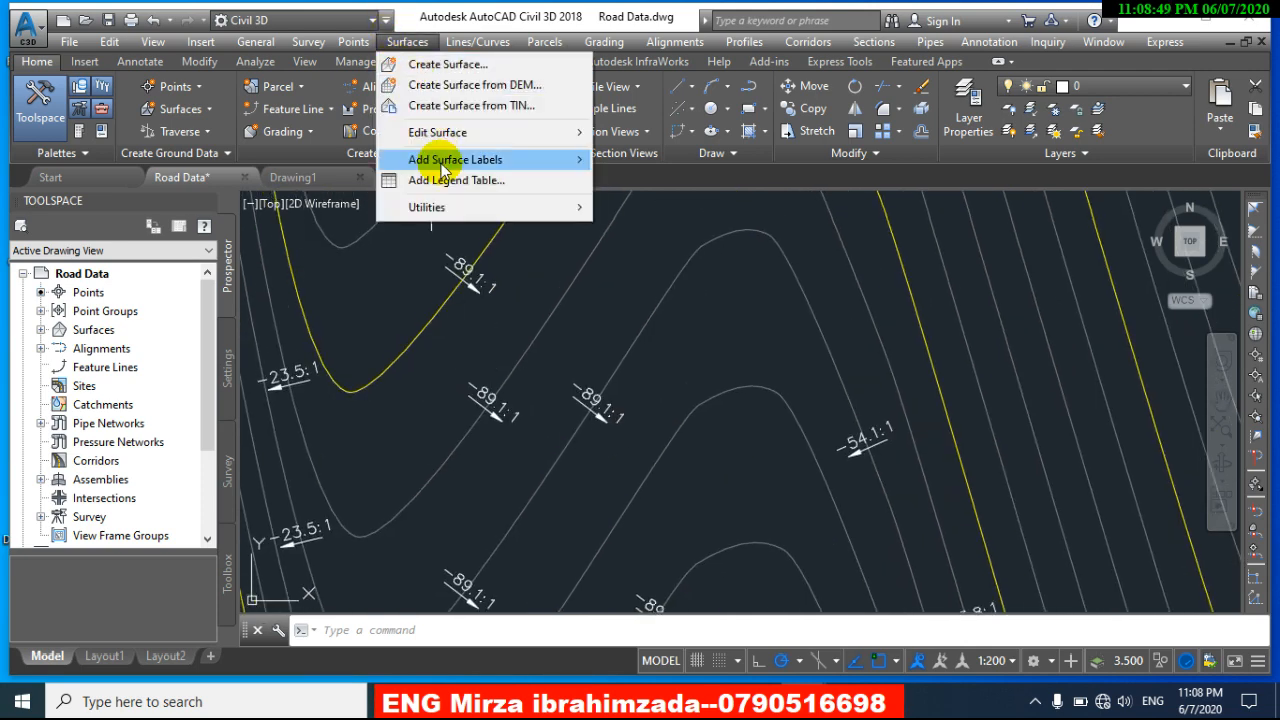
{"action": "mouse_move", "coordinate": [470, 161]}
{"action": "left_click", "coordinate": [664, 162]}
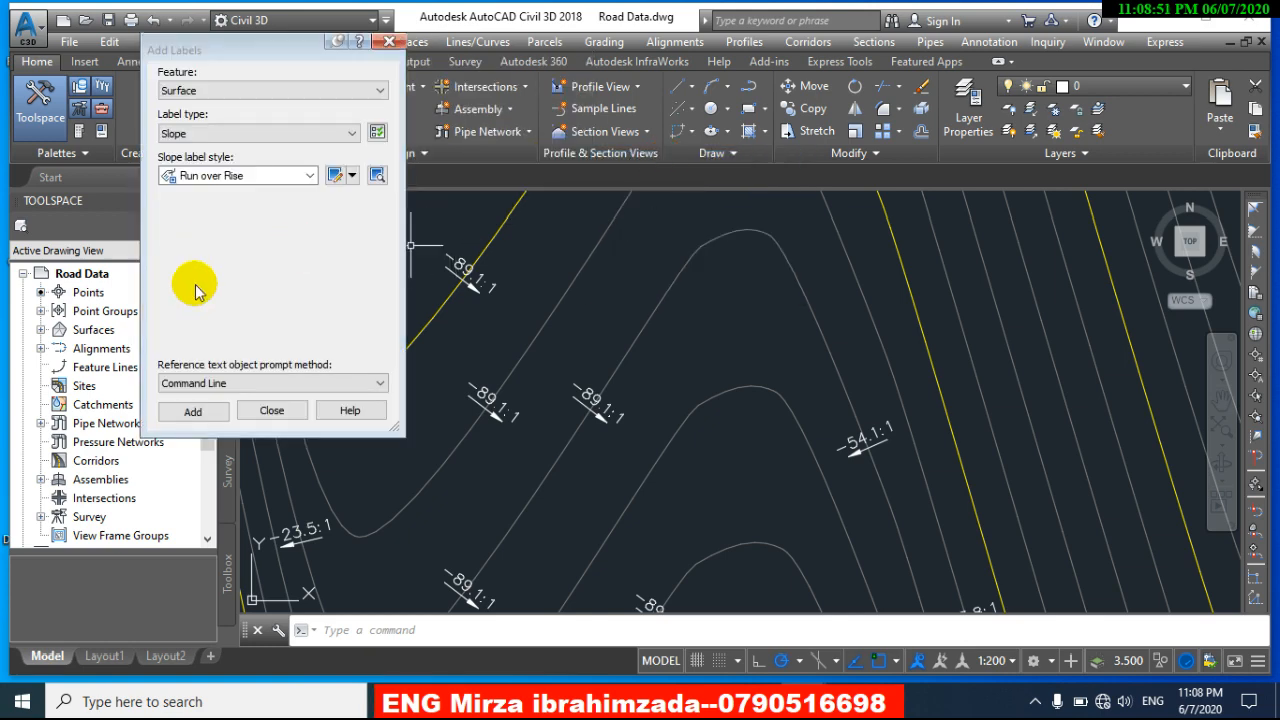
{"action": "left_click", "coordinate": [193, 412]}
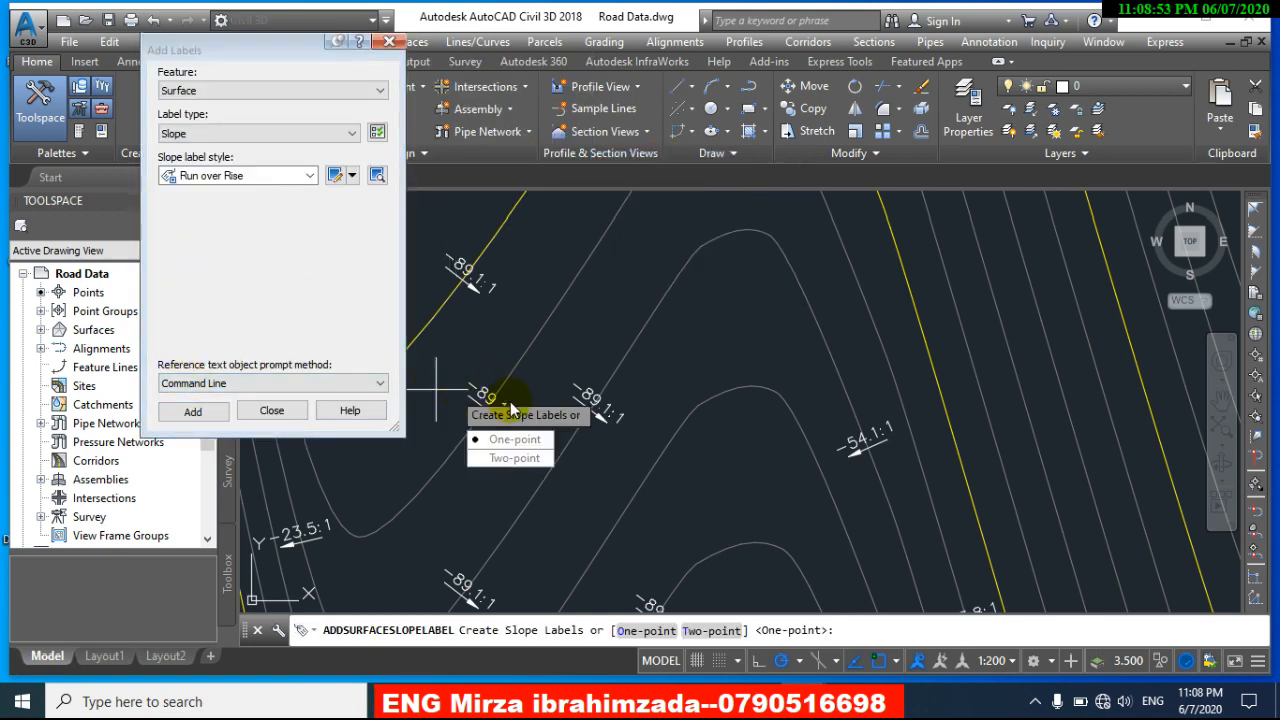
{"action": "left_click", "coordinate": [512, 440]}
{"action": "scroll", "coordinate": [586, 350], "scroll_direction": "down", "scroll_amount": 3}
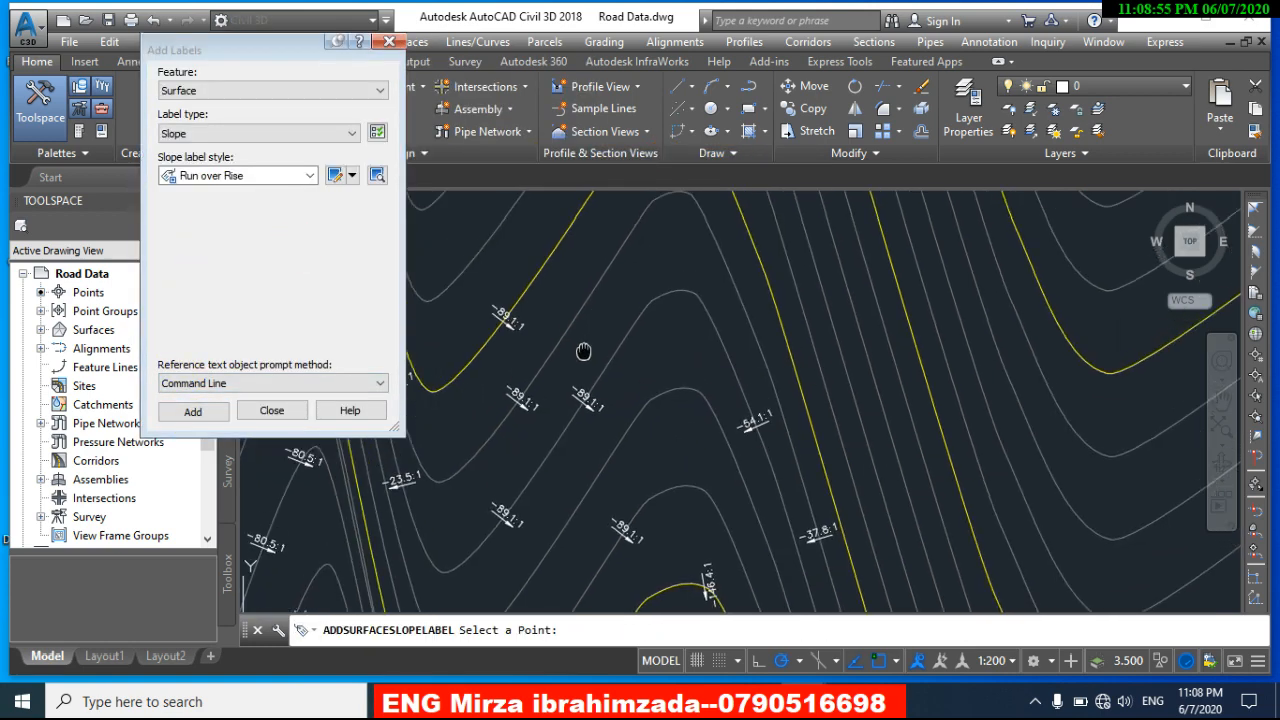
{"action": "scroll", "coordinate": [675, 440], "scroll_direction": "up", "scroll_amount": 2}
{"action": "scroll", "coordinate": [615, 415], "scroll_direction": "up", "scroll_amount": 2}
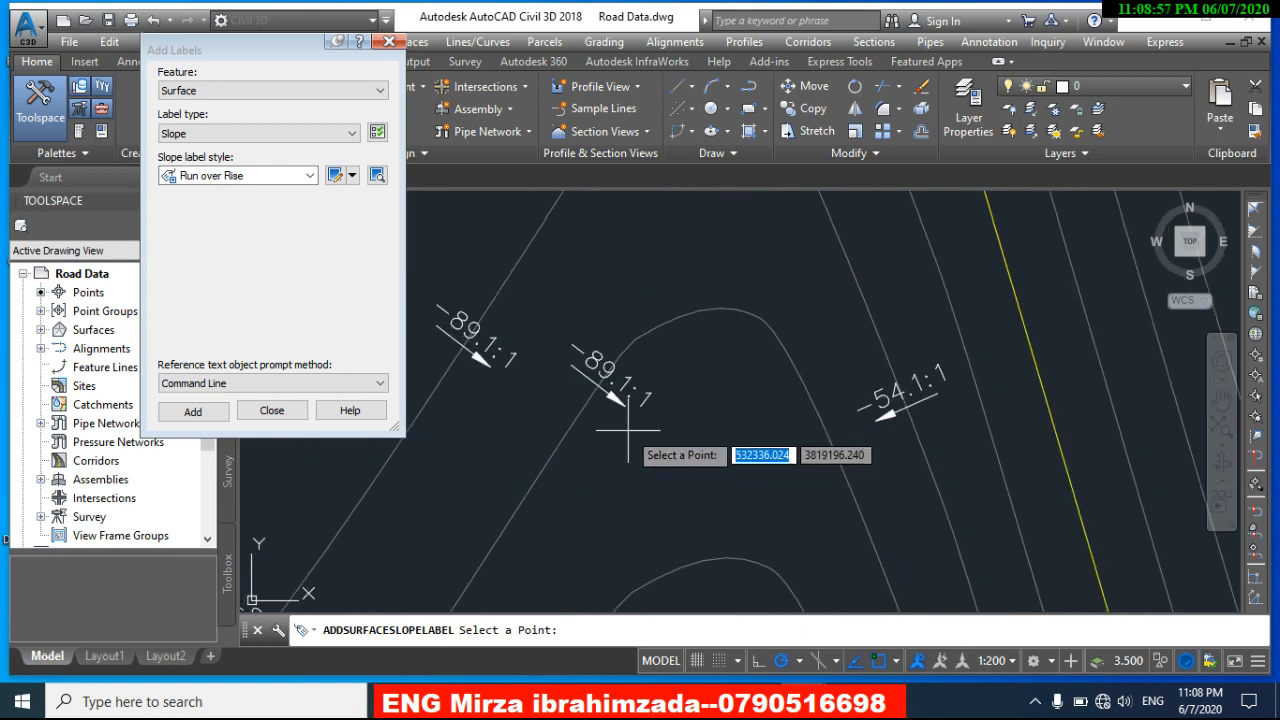
{"action": "left_click", "coordinate": [787, 350]}
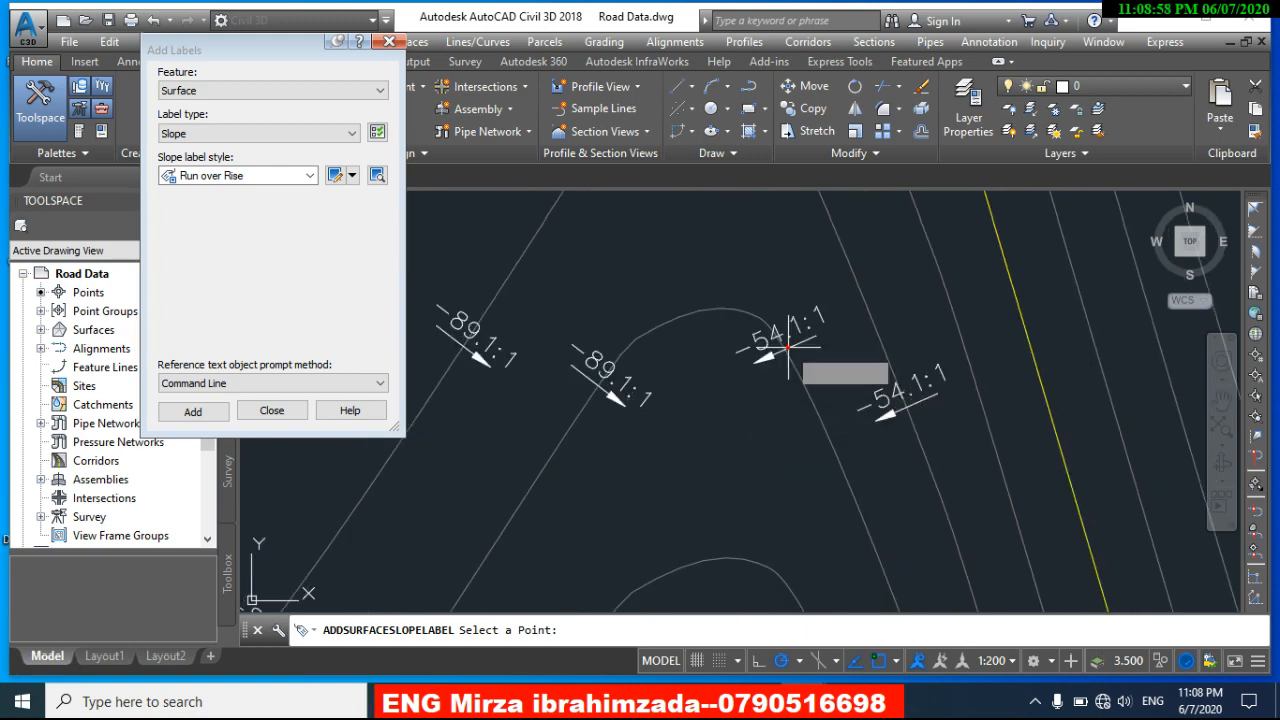
{"action": "left_click", "coordinate": [612, 385]}
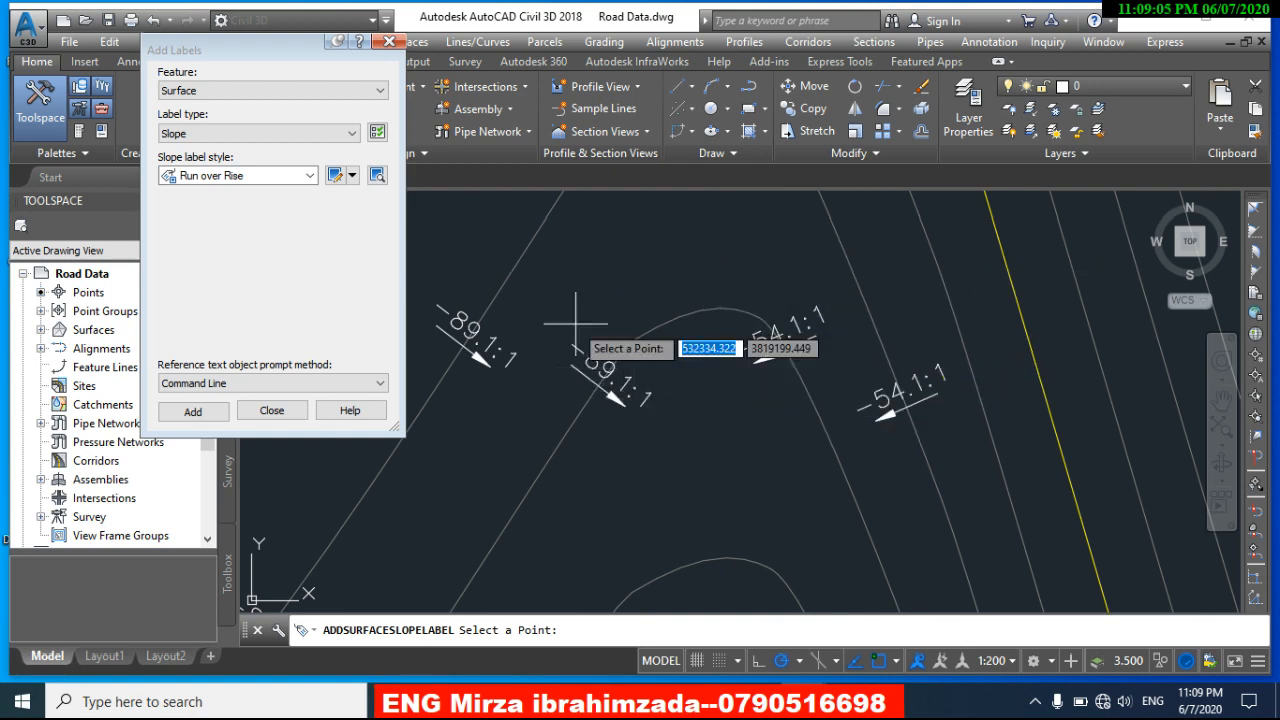
Step: Place more one-point slope labels on the next contour peak below, on the contour flanks beside it, and on the lower yellow contour's peak
{"action": "scroll", "coordinate": [684, 464], "scroll_direction": "down", "scroll_amount": 2}
{"action": "middle_click_drag", "start_coordinate": [680, 477], "coordinate": [679, 474]}
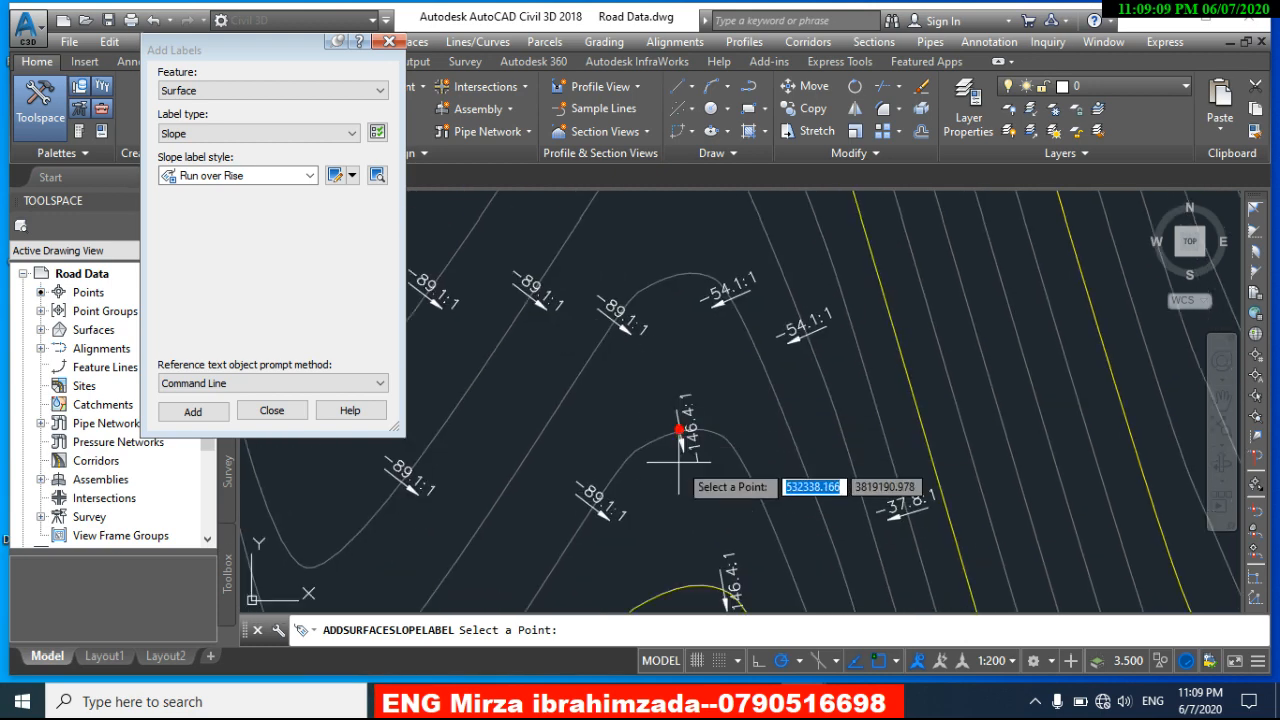
{"action": "scroll", "coordinate": [679, 462], "scroll_direction": "up", "scroll_amount": 2}
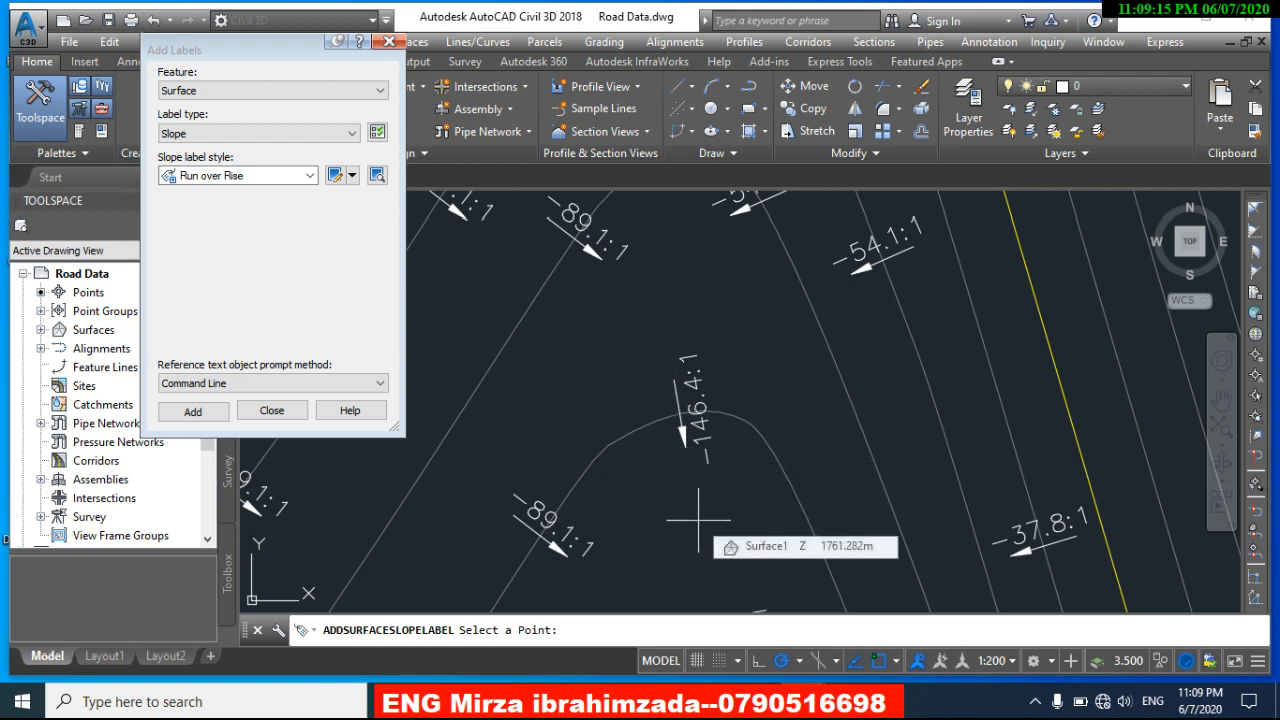
{"action": "scroll", "coordinate": [700, 528], "scroll_direction": "down", "scroll_amount": 2}
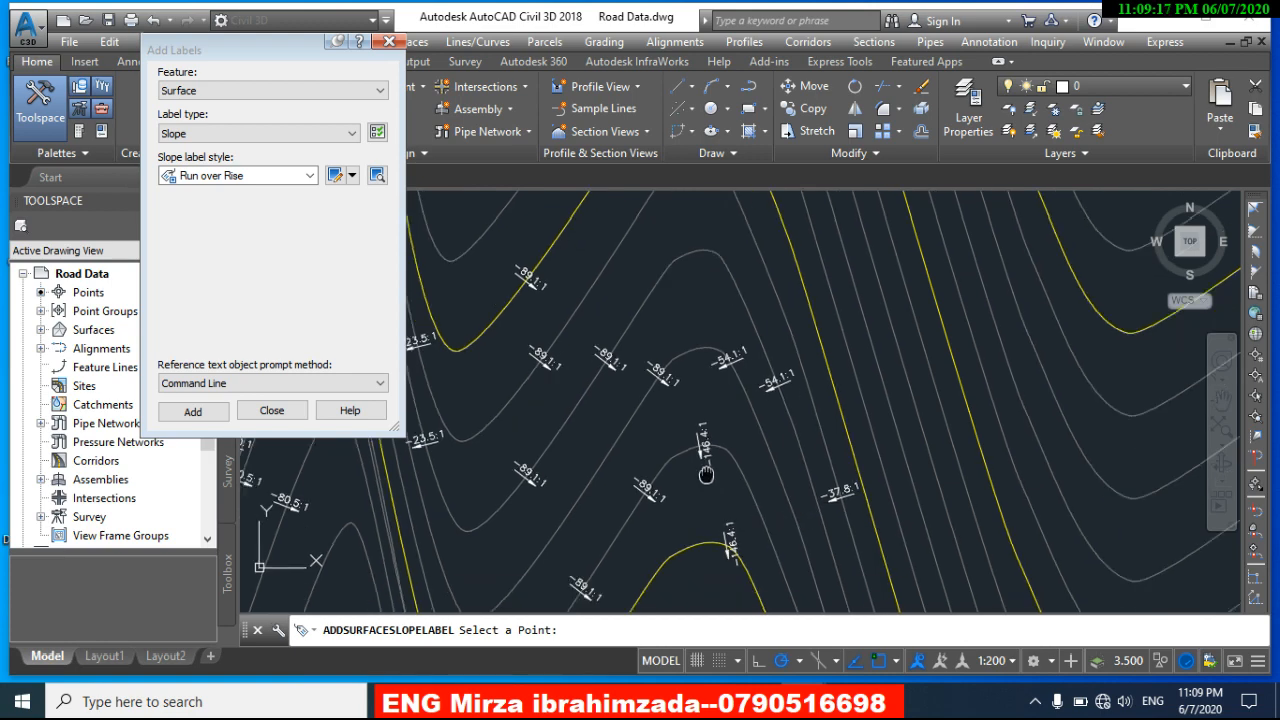
{"action": "scroll", "coordinate": [712, 446], "scroll_direction": "up", "scroll_amount": 1}
{"action": "left_click", "coordinate": [812, 380]}
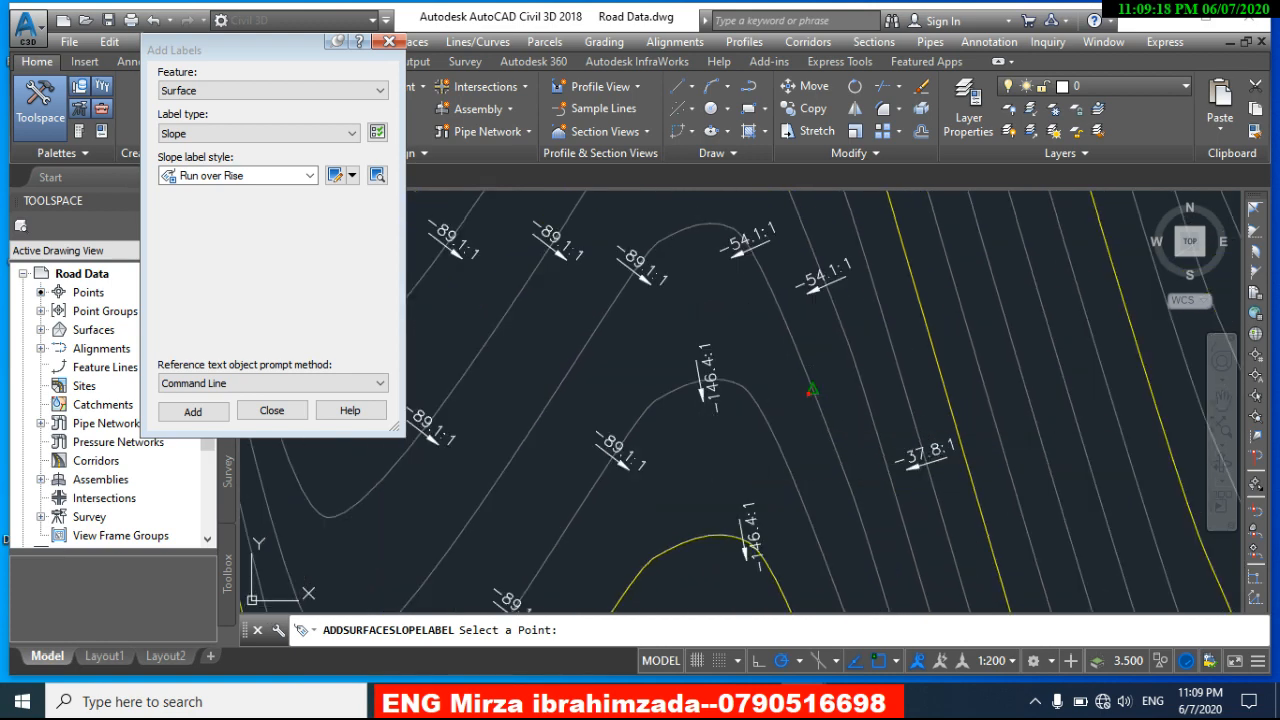
{"action": "left_click", "coordinate": [851, 352]}
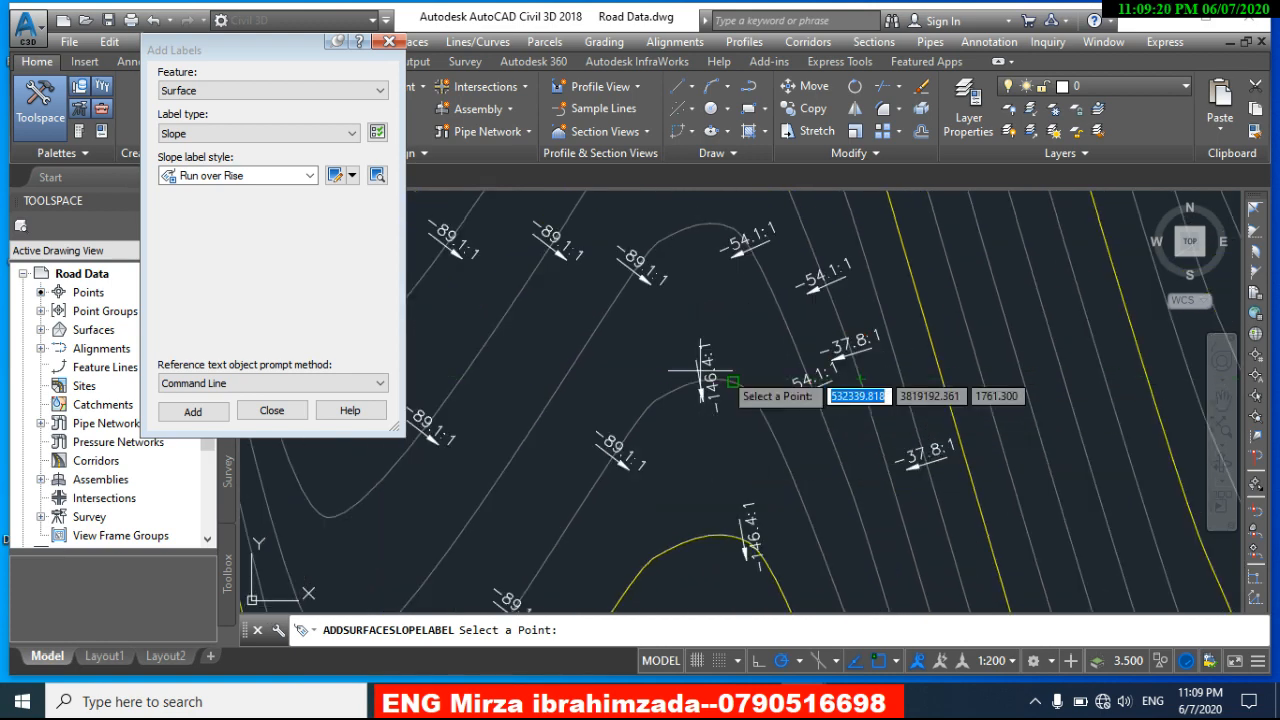
{"action": "left_click", "coordinate": [578, 353]}
{"action": "left_click", "coordinate": [694, 538]}
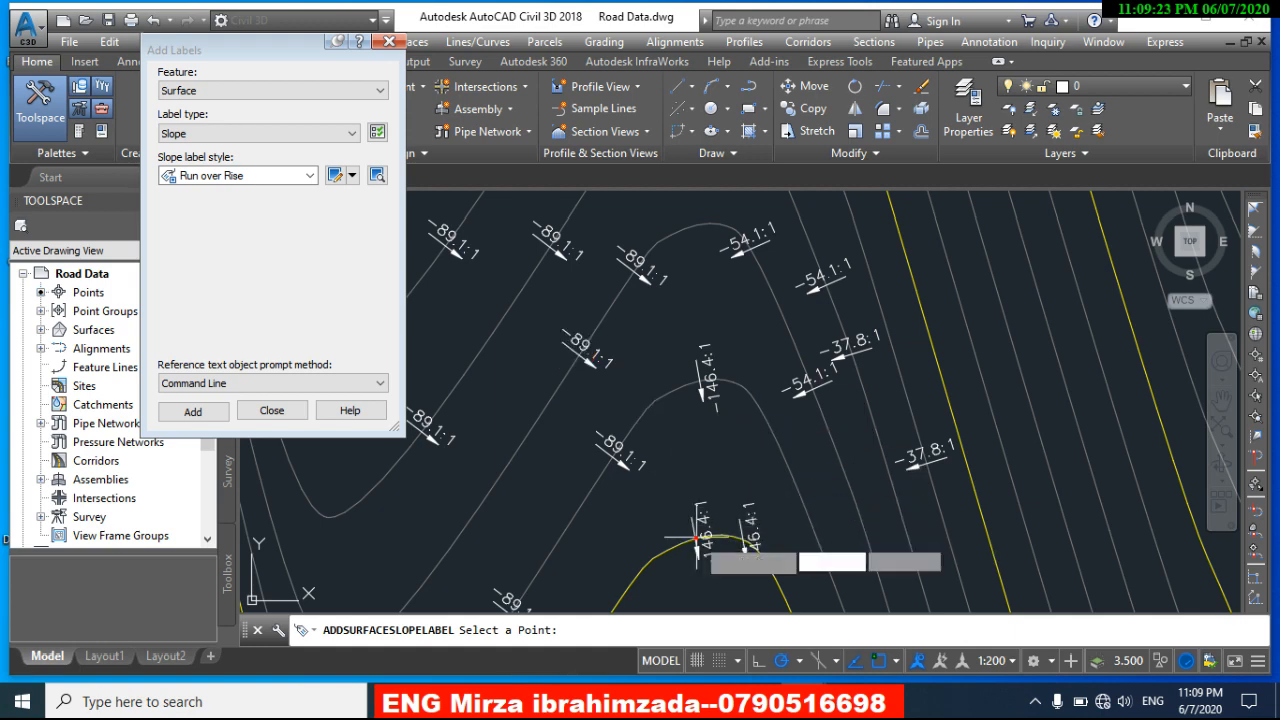
{"action": "left_click", "coordinate": [584, 503]}
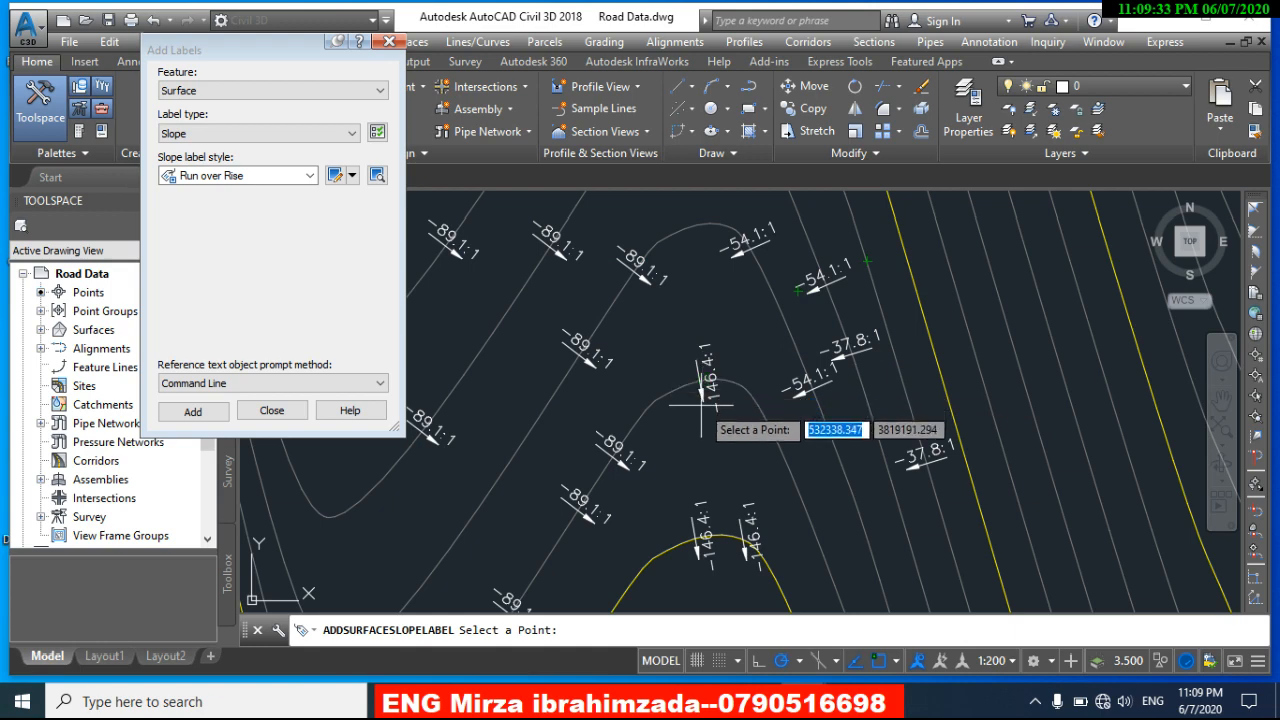
Step: Place one-point slope labels around the bottom of the valley-shaped contours farther east, above the yellow contour
{"action": "scroll", "coordinate": [699, 522], "scroll_direction": "down", "scroll_amount": 5}
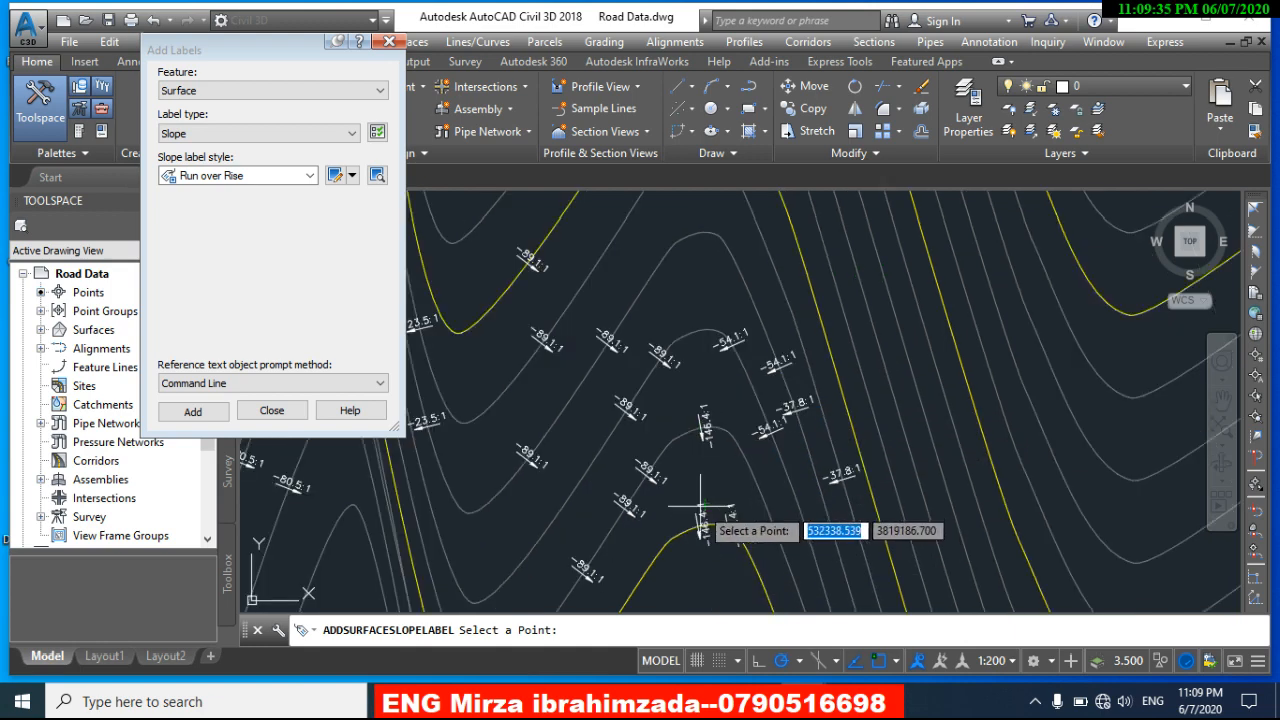
{"action": "scroll", "coordinate": [702, 452], "scroll_direction": "down", "scroll_amount": 2}
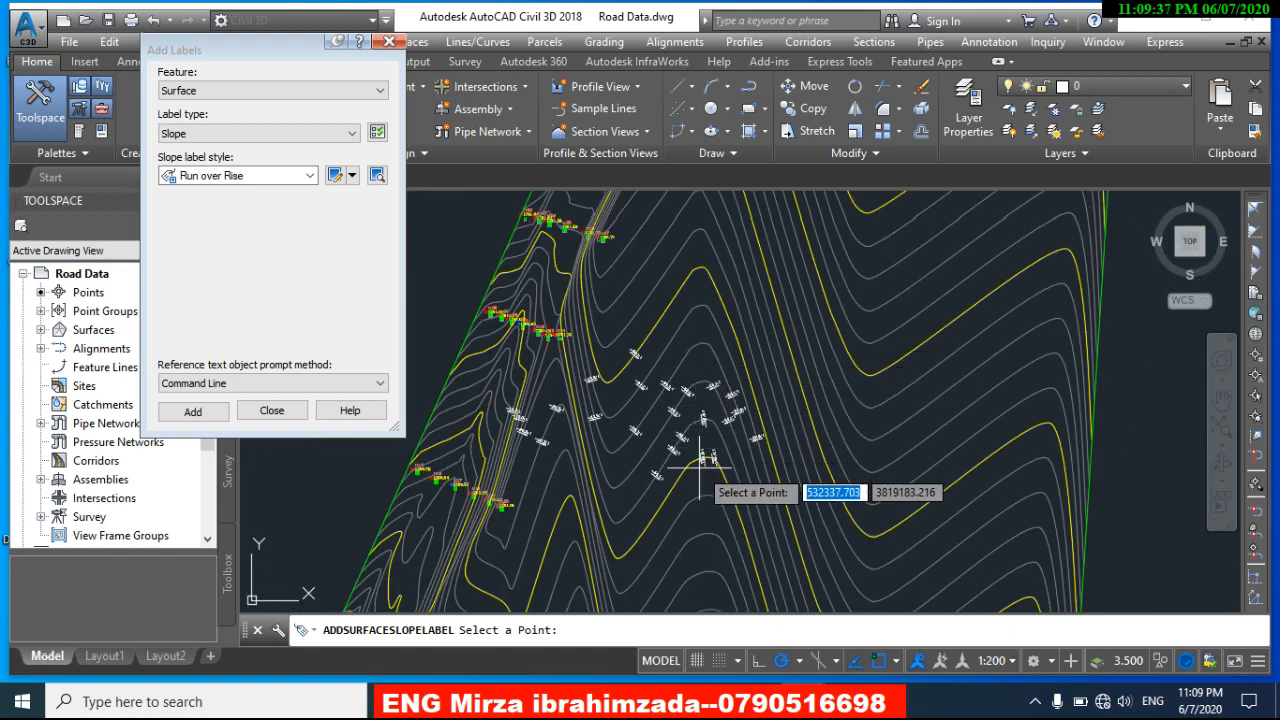
{"action": "scroll", "coordinate": [703, 466], "scroll_direction": "up", "scroll_amount": 3}
{"action": "scroll", "coordinate": [703, 466], "scroll_direction": "down", "scroll_amount": 3}
{"action": "middle_click_drag", "start_coordinate": [770, 467], "coordinate": [769, 466]}
{"action": "scroll", "coordinate": [755, 460], "scroll_direction": "up", "scroll_amount": 6}
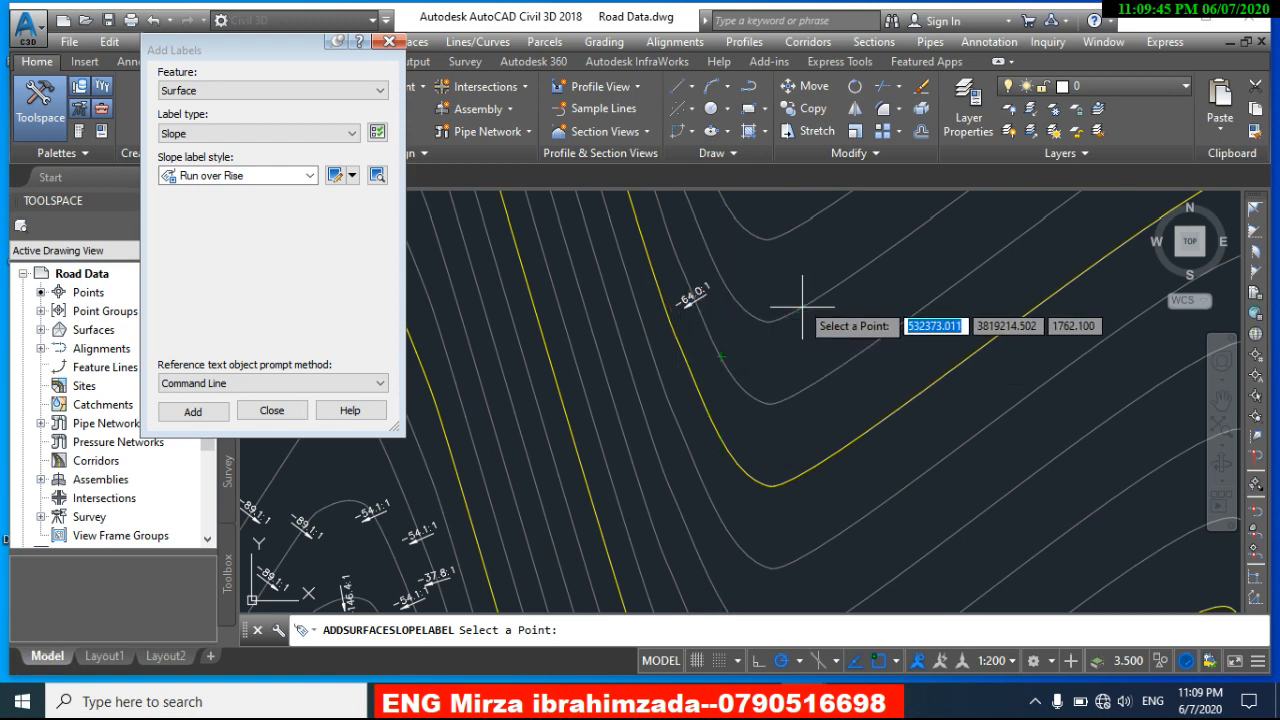
{"action": "left_click", "coordinate": [820, 292]}
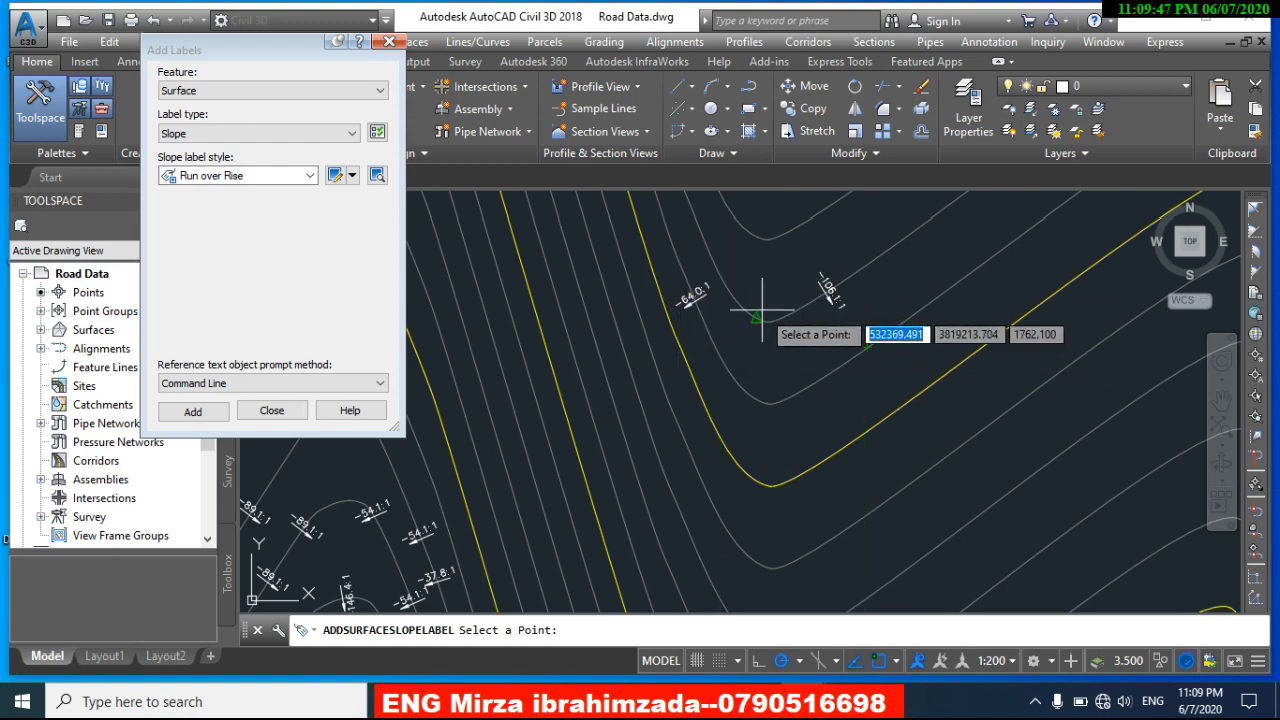
{"action": "scroll", "coordinate": [762, 333], "scroll_direction": "up", "scroll_amount": 2}
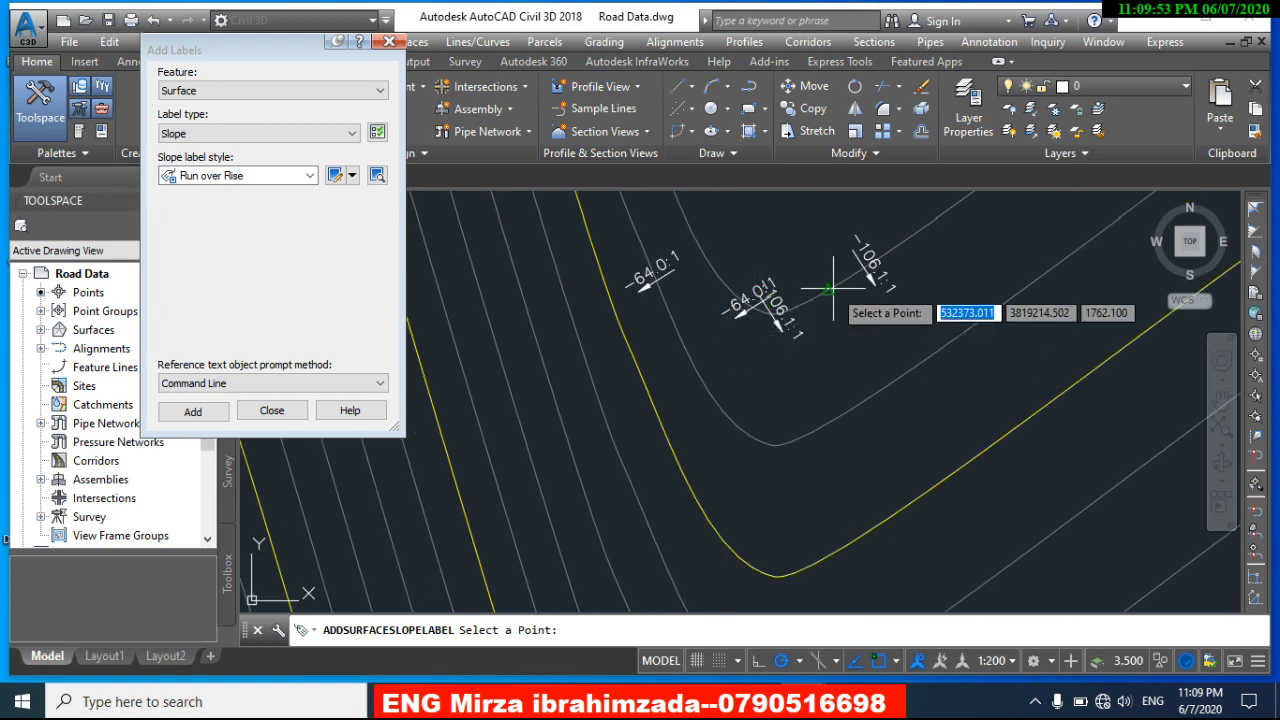
{"action": "scroll", "coordinate": [677, 457], "scroll_direction": "down", "scroll_amount": 3}
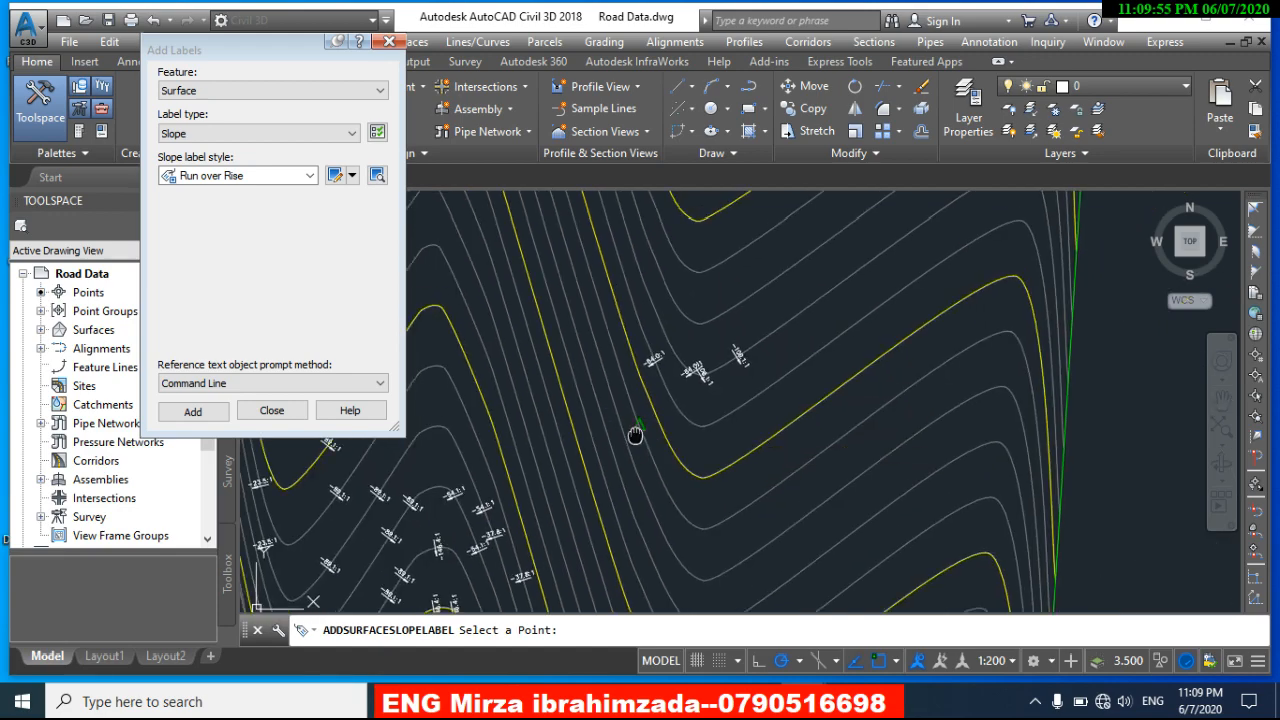
{"action": "scroll", "coordinate": [737, 423], "scroll_direction": "up", "scroll_amount": 3}
{"action": "scroll", "coordinate": [715, 388], "scroll_direction": "down", "scroll_amount": 3}
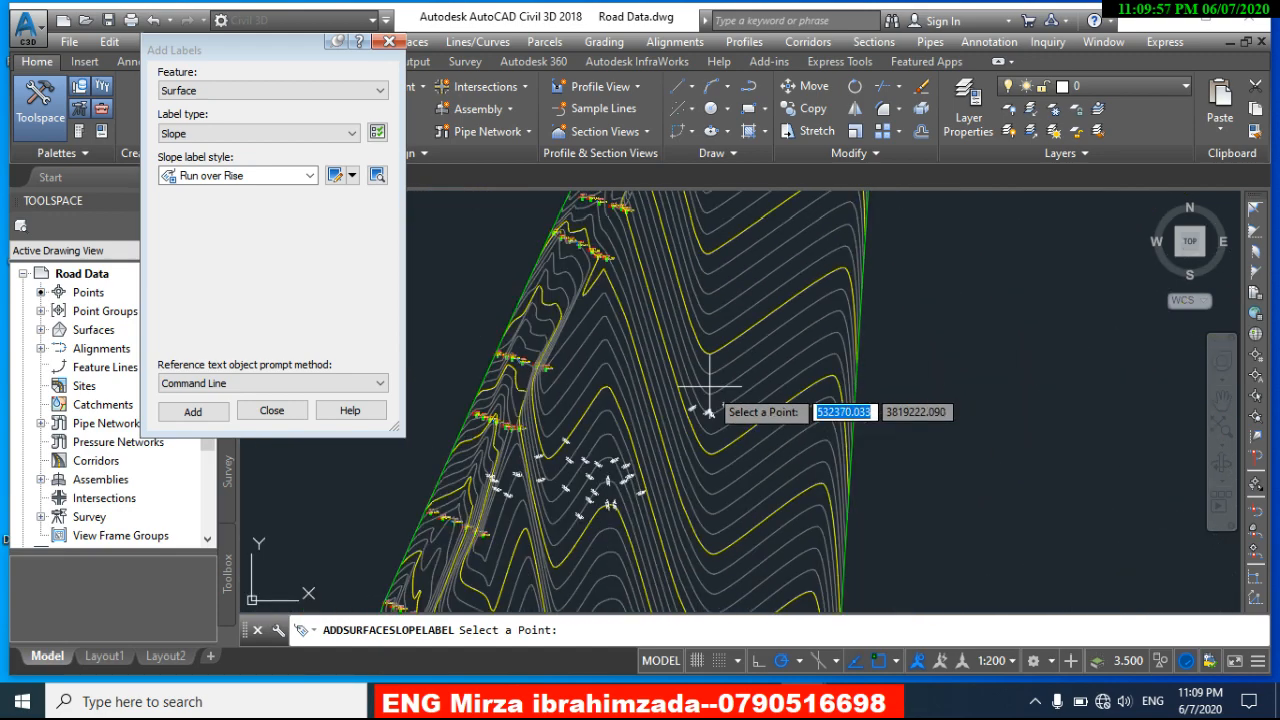
Step: Place one-point slope labels on the grey contour just west of the rounded yellow peak, down toward its valley bottom
{"action": "scroll", "coordinate": [634, 462], "scroll_direction": "up", "scroll_amount": 3}
{"action": "scroll", "coordinate": [737, 443], "scroll_direction": "down", "scroll_amount": 3}
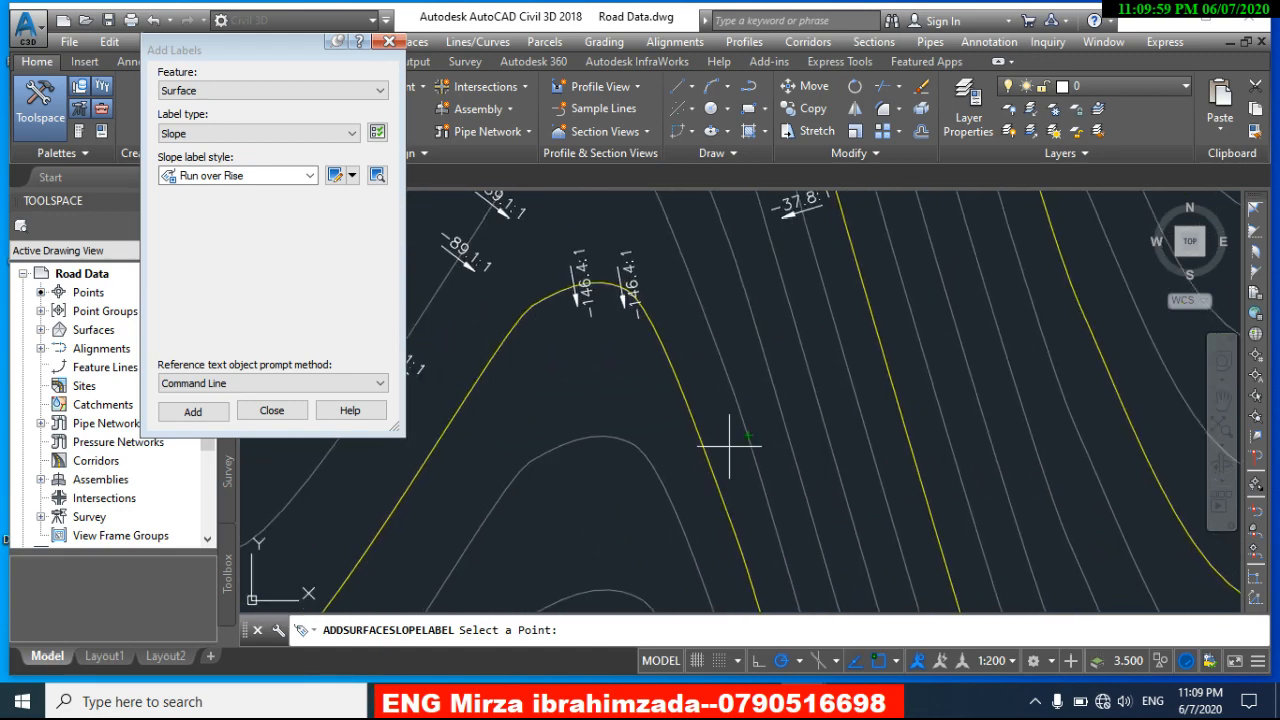
{"action": "scroll", "coordinate": [716, 436], "scroll_direction": "up", "scroll_amount": 2}
{"action": "scroll", "coordinate": [686, 425], "scroll_direction": "up", "scroll_amount": 4}
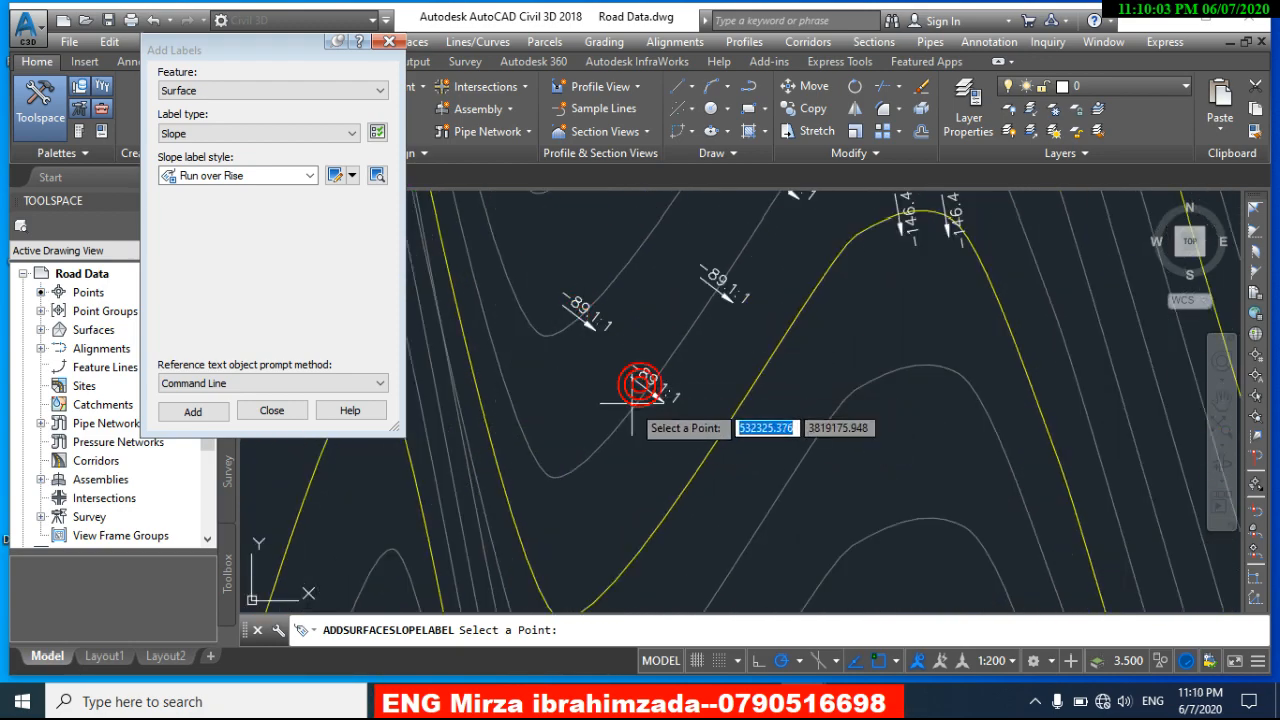
{"action": "scroll", "coordinate": [590, 450], "scroll_direction": "down", "scroll_amount": 4}
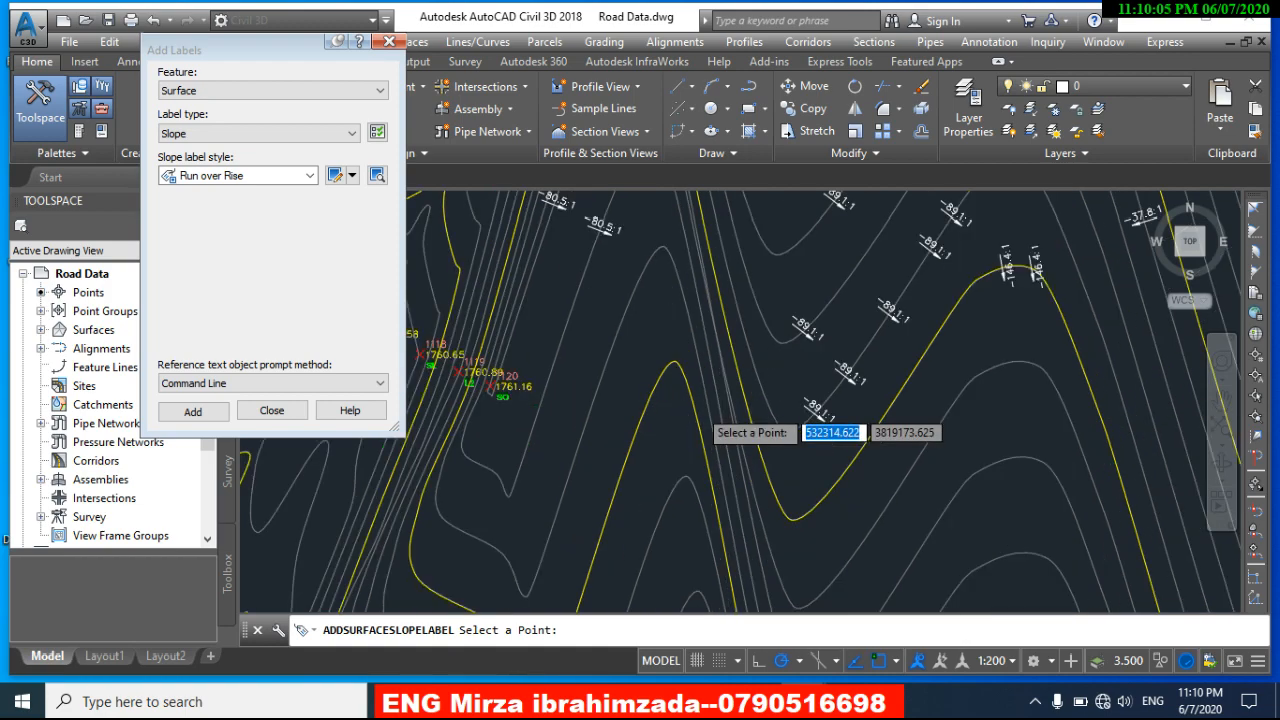
Step: Place a one-point slope label on each flank of the narrow yellow contour peak farther west
{"action": "scroll", "coordinate": [714, 429], "scroll_direction": "up", "scroll_amount": 4}
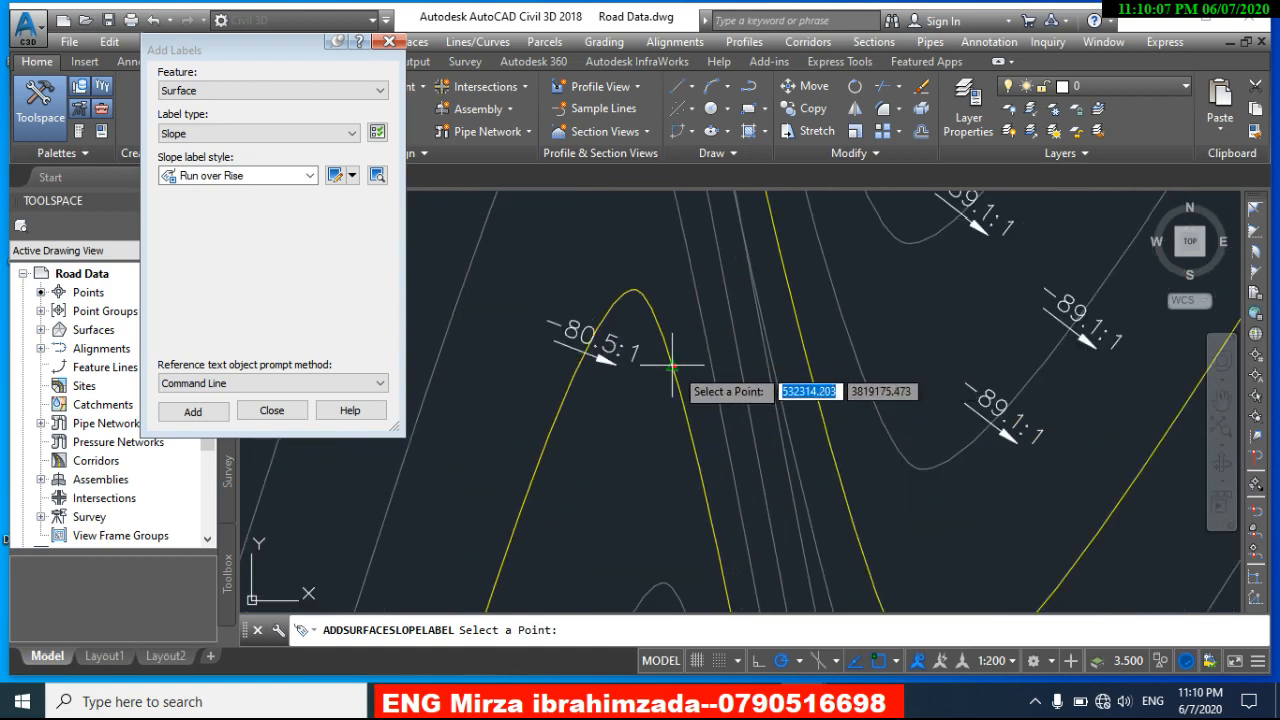
{"action": "scroll", "coordinate": [678, 410], "scroll_direction": "down", "scroll_amount": 3}
{"action": "scroll", "coordinate": [661, 405], "scroll_direction": "up", "scroll_amount": 3}
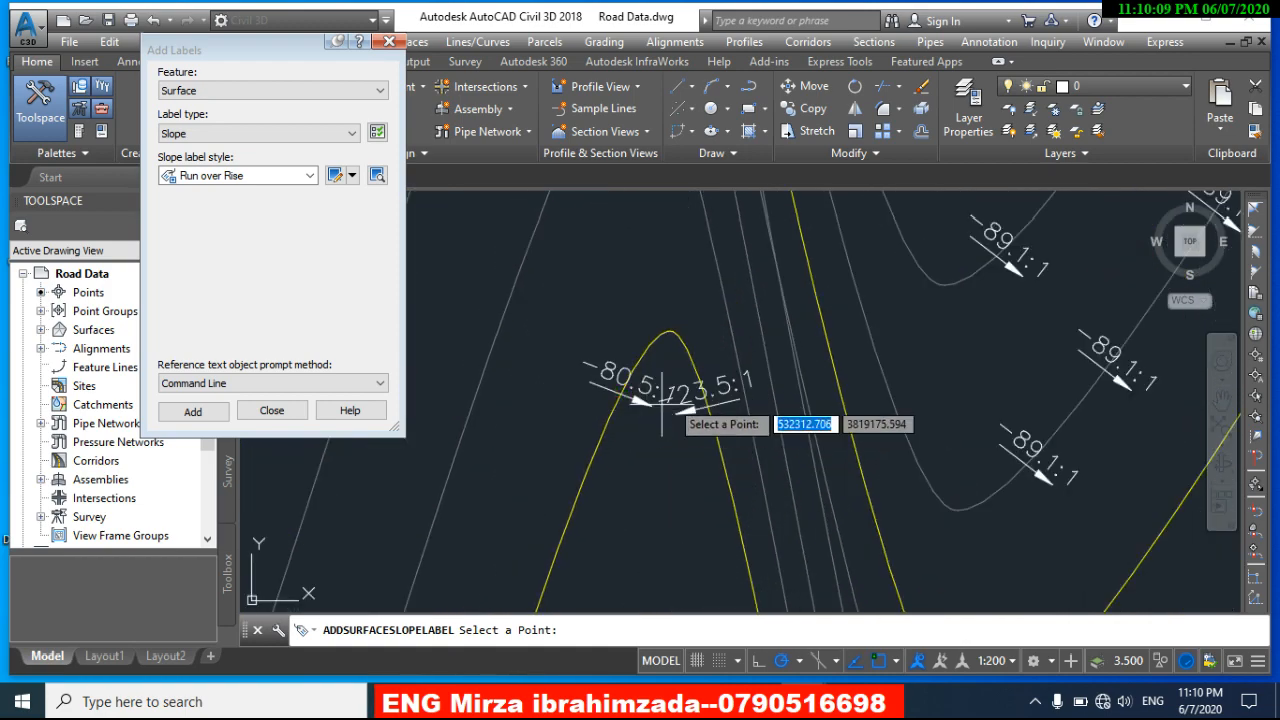
{"action": "scroll", "coordinate": [669, 425], "scroll_direction": "down", "scroll_amount": 3}
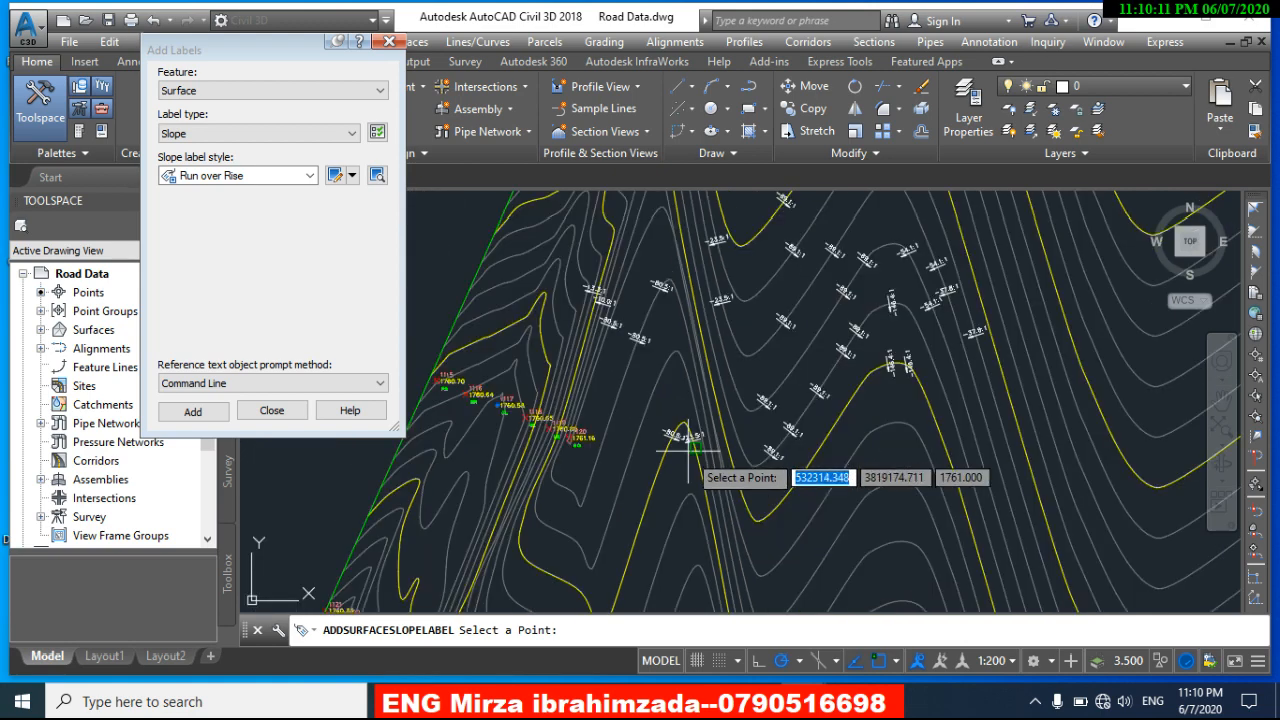
Step: Place one-point slope labels around the yellow contour's bend near the road survey points and on the adjacent grey contours, then finish adding labels
{"action": "scroll", "coordinate": [655, 380], "scroll_direction": "up", "scroll_amount": 2}
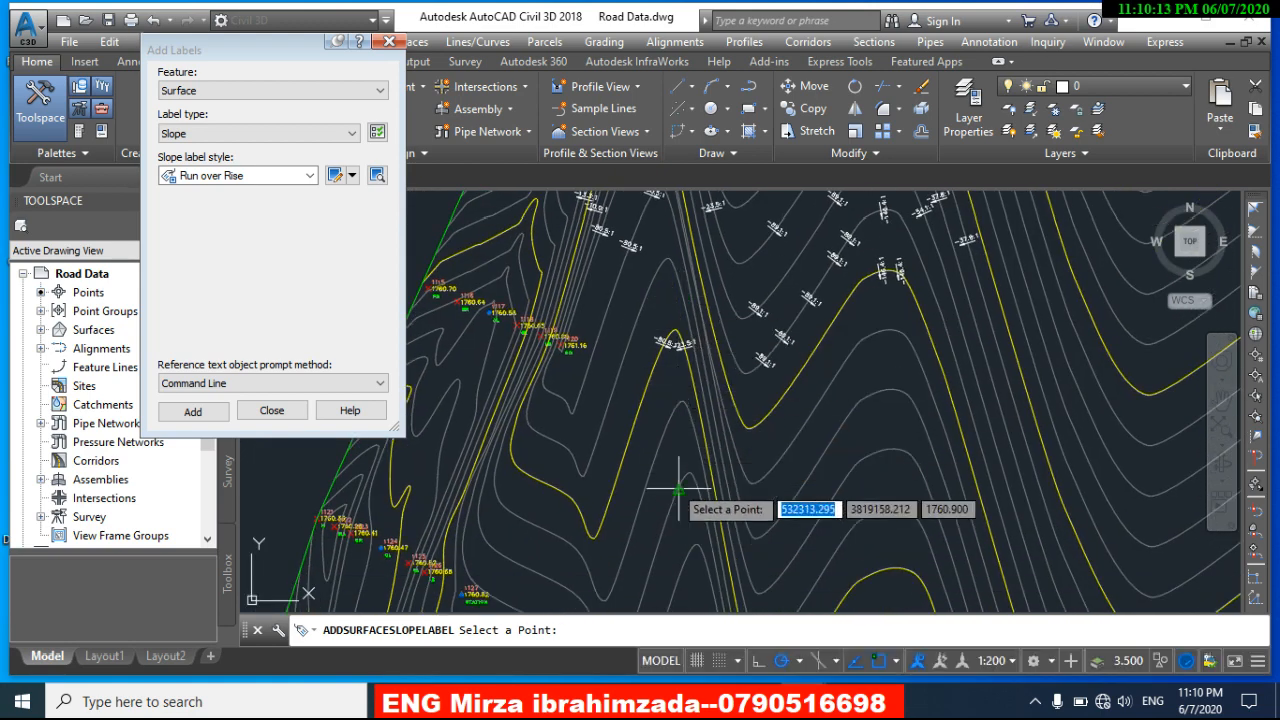
{"action": "scroll", "coordinate": [690, 470], "scroll_direction": "up", "scroll_amount": 4}
{"action": "left_click", "coordinate": [618, 295]}
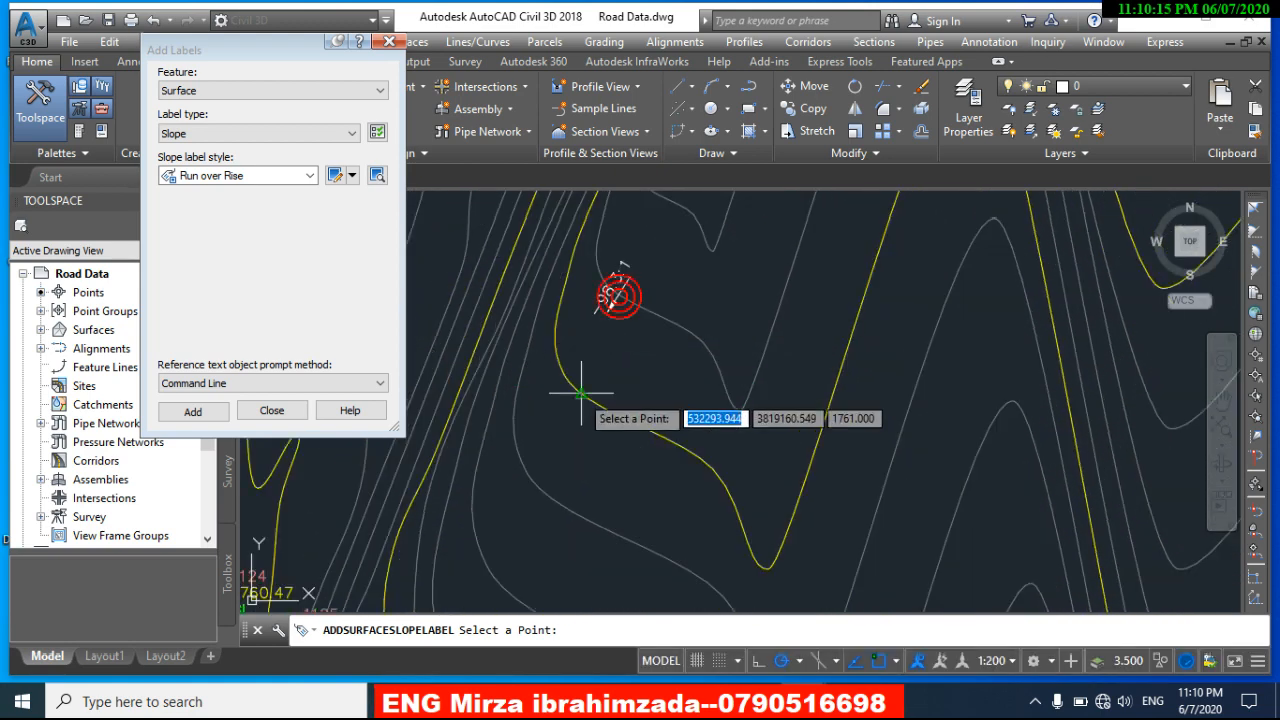
{"action": "middle_click_drag", "start_coordinate": [563, 425], "coordinate": [632, 481]}
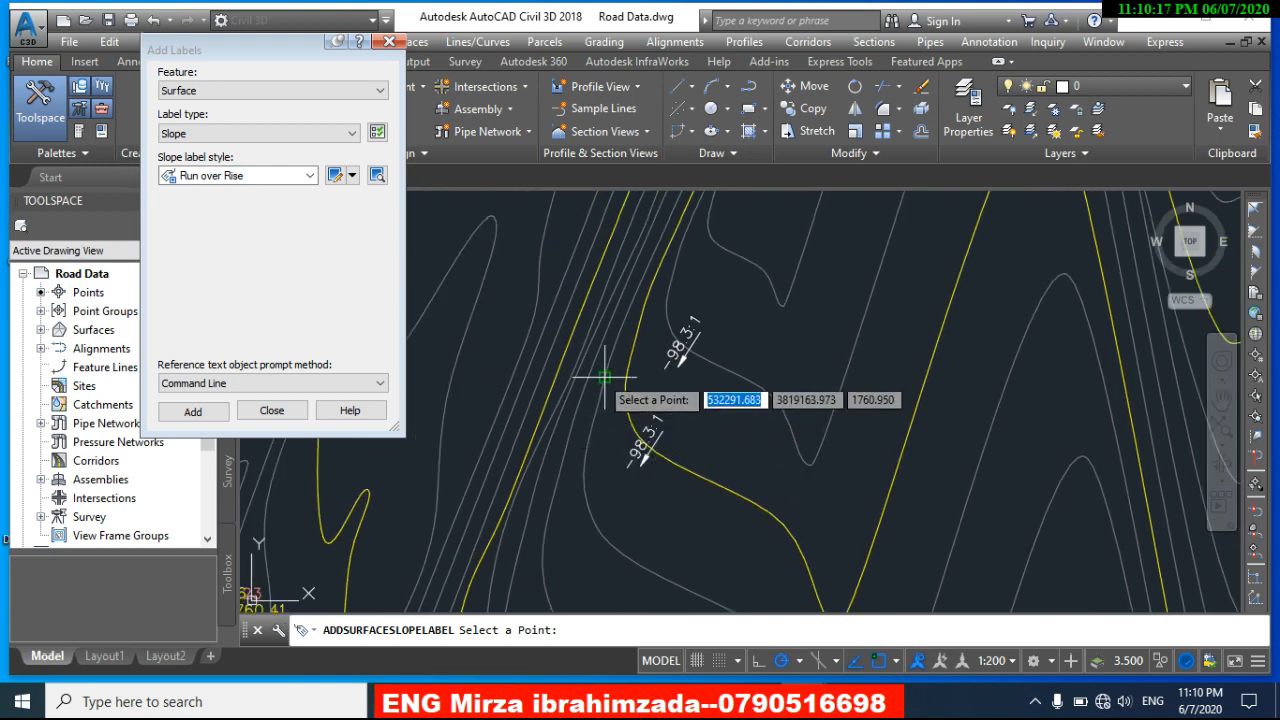
{"action": "left_click", "coordinate": [565, 457]}
{"action": "left_click", "coordinate": [578, 483]}
{"action": "left_click", "coordinate": [596, 529]}
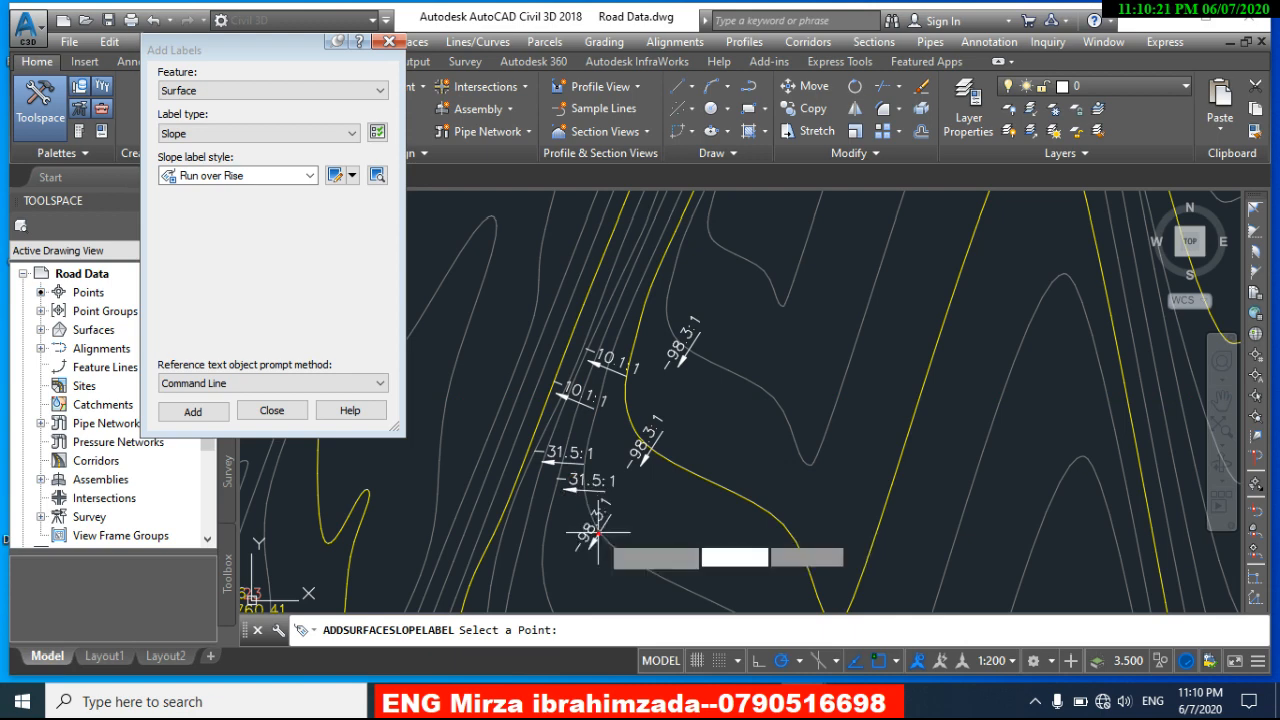
{"action": "scroll", "coordinate": [610, 550], "scroll_direction": "up", "scroll_amount": 3}
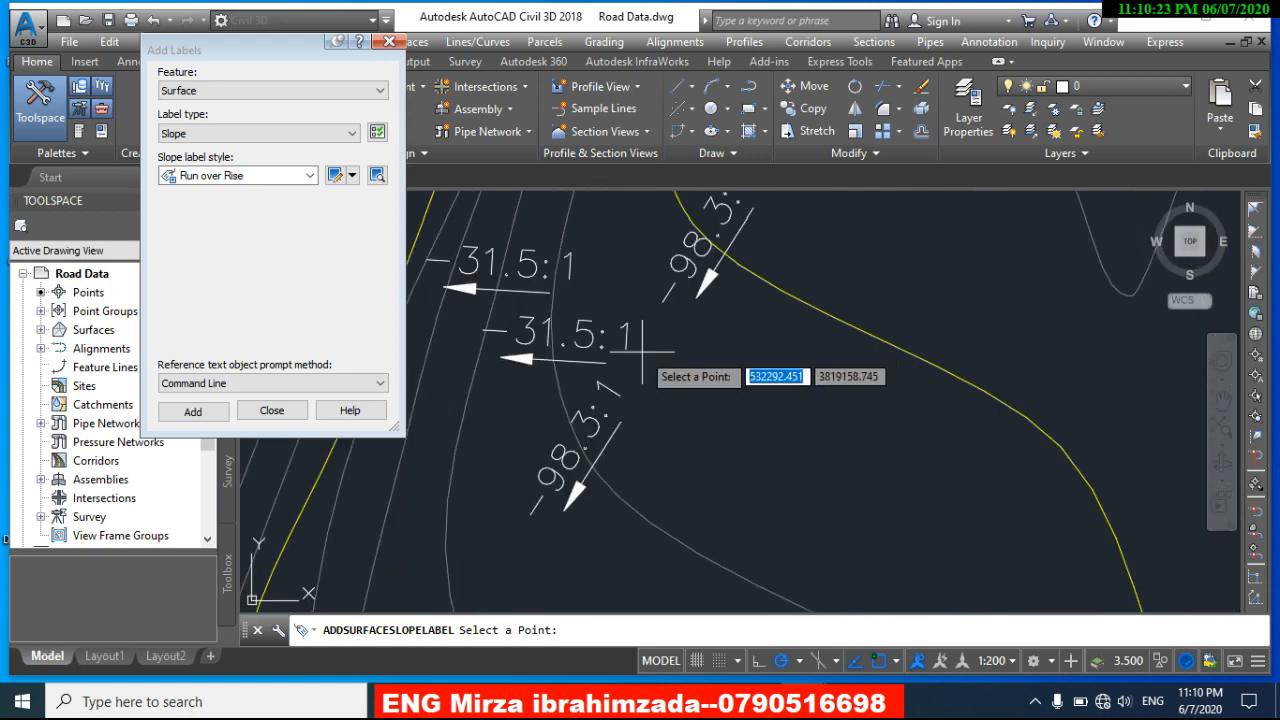
{"action": "scroll", "coordinate": [600, 430], "scroll_direction": "down", "scroll_amount": 1}
{"action": "scroll", "coordinate": [597, 432], "scroll_direction": "down", "scroll_amount": 4}
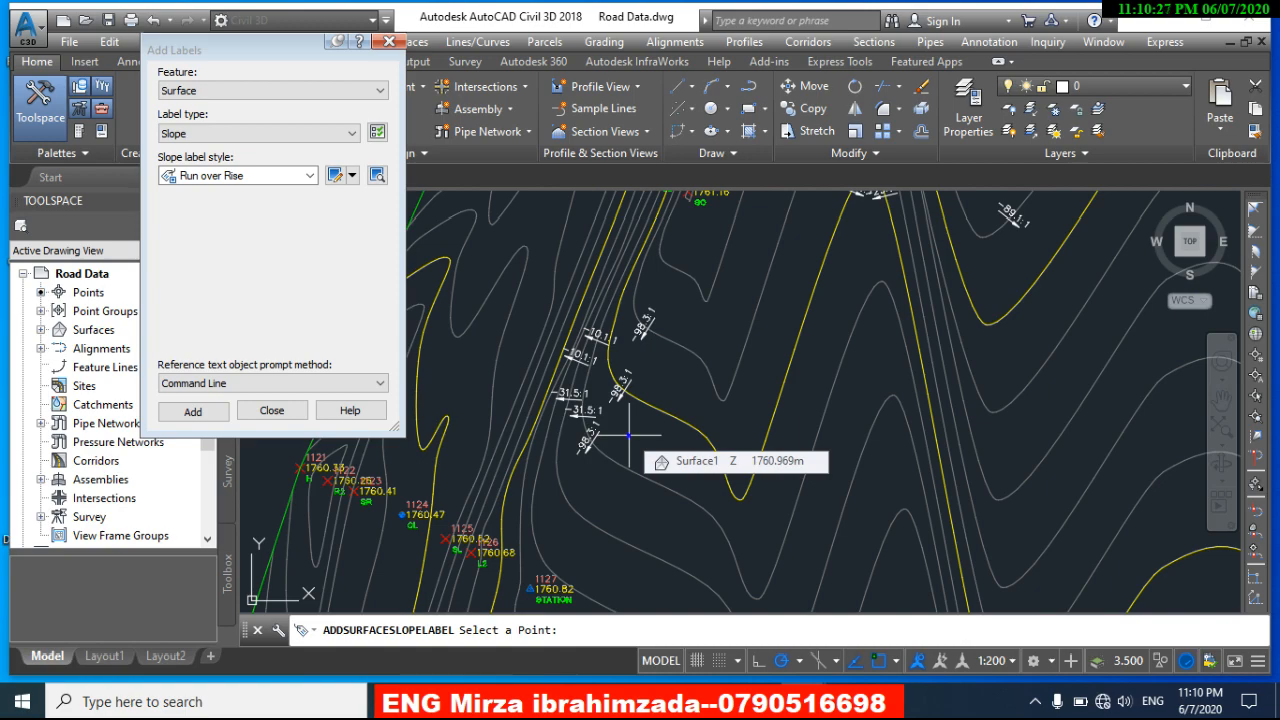
{"action": "right_click", "coordinate": [629, 436]}
{"action": "left_click", "coordinate": [389, 41]}
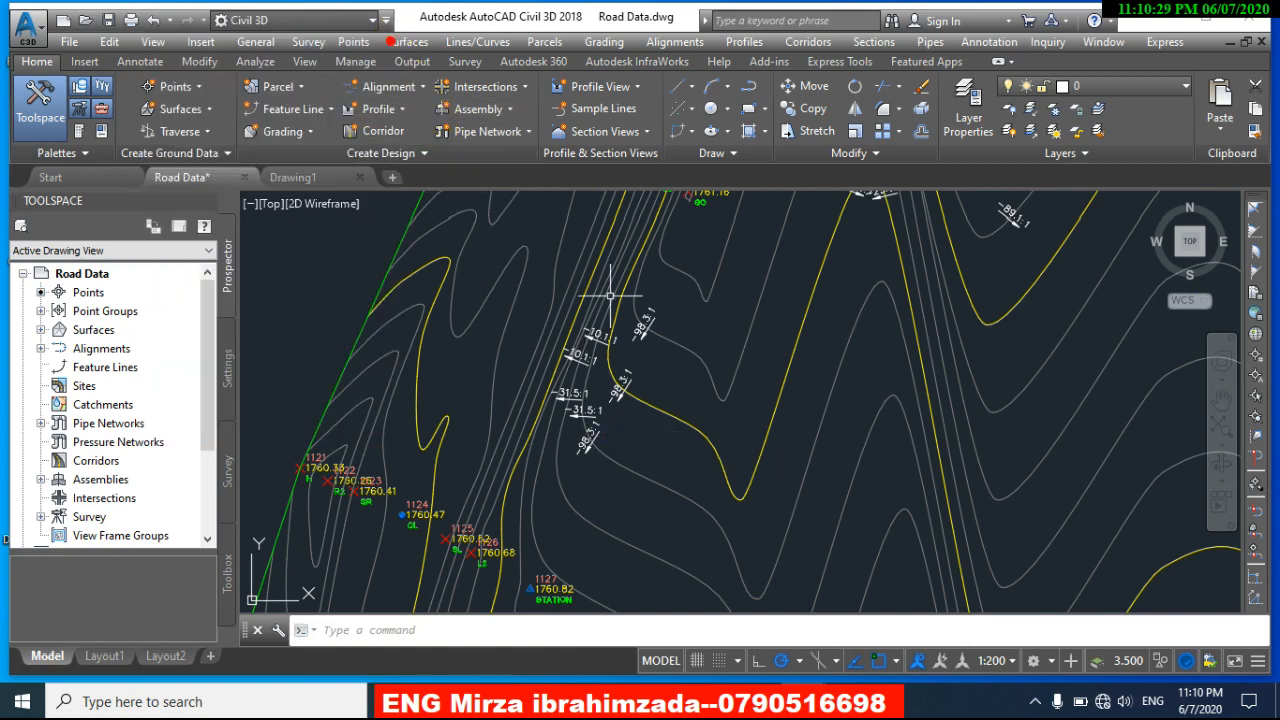
Step: Examine the placed one-point slope labels across the contour peaks and valleys, comparing their ratios and arrow directions
{"action": "scroll", "coordinate": [608, 329], "scroll_direction": "down", "scroll_amount": 3}
{"action": "scroll", "coordinate": [634, 371], "scroll_direction": "down", "scroll_amount": 4}
{"action": "scroll", "coordinate": [645, 340], "scroll_direction": "up", "scroll_amount": 5}
{"action": "scroll", "coordinate": [648, 340], "scroll_direction": "up", "scroll_amount": 6}
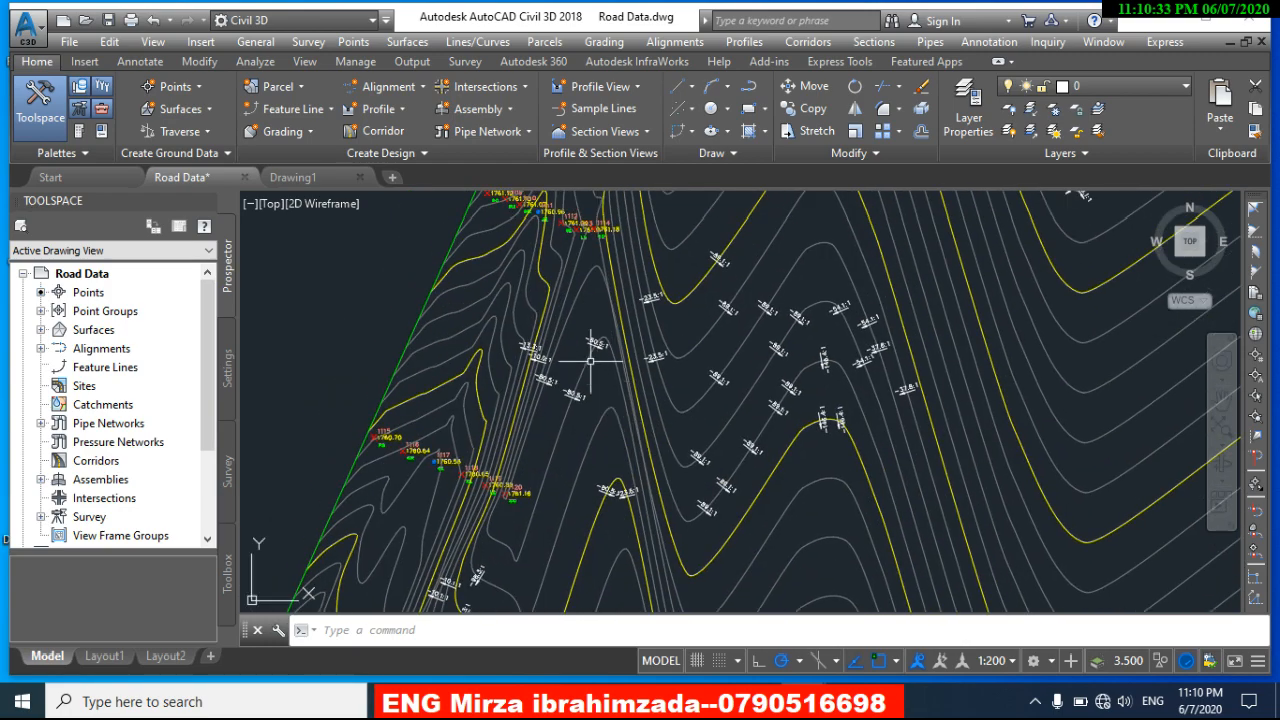
{"action": "scroll", "coordinate": [538, 361], "scroll_direction": "up", "scroll_amount": 2}
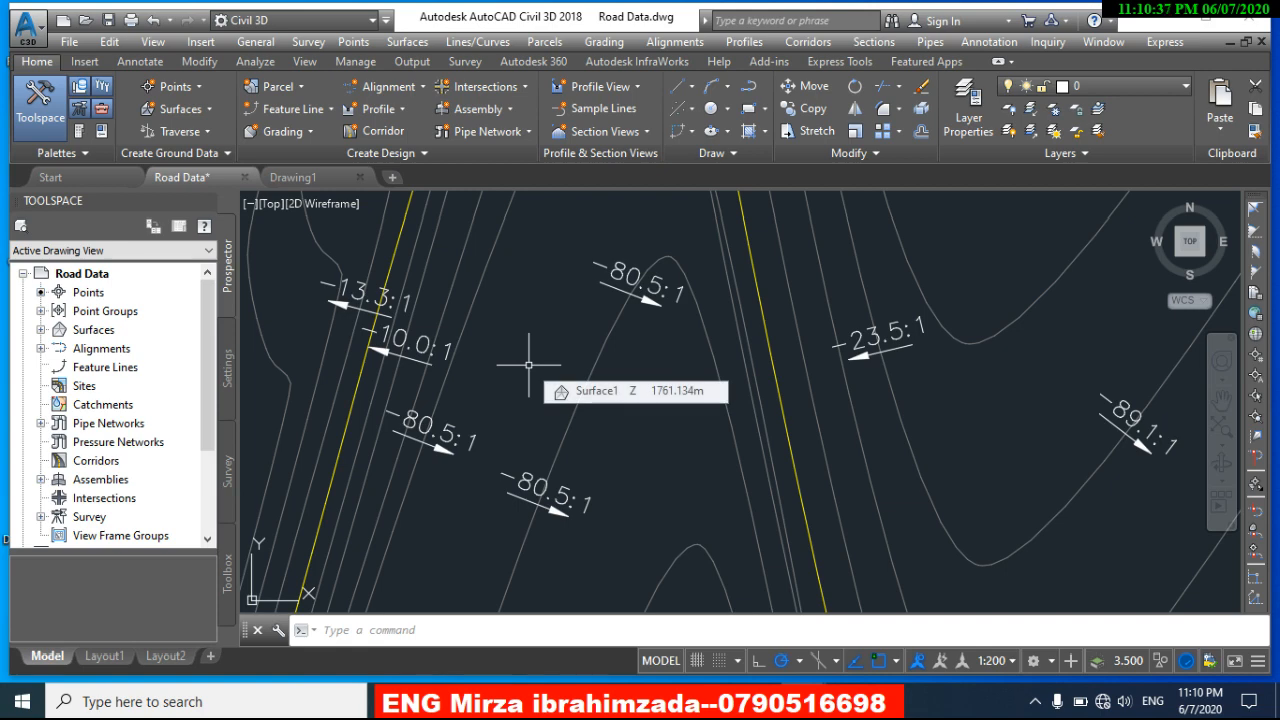
{"action": "scroll", "coordinate": [529, 365], "scroll_direction": "down", "scroll_amount": 1}
{"action": "scroll", "coordinate": [529, 365], "scroll_direction": "down", "scroll_amount": 1}
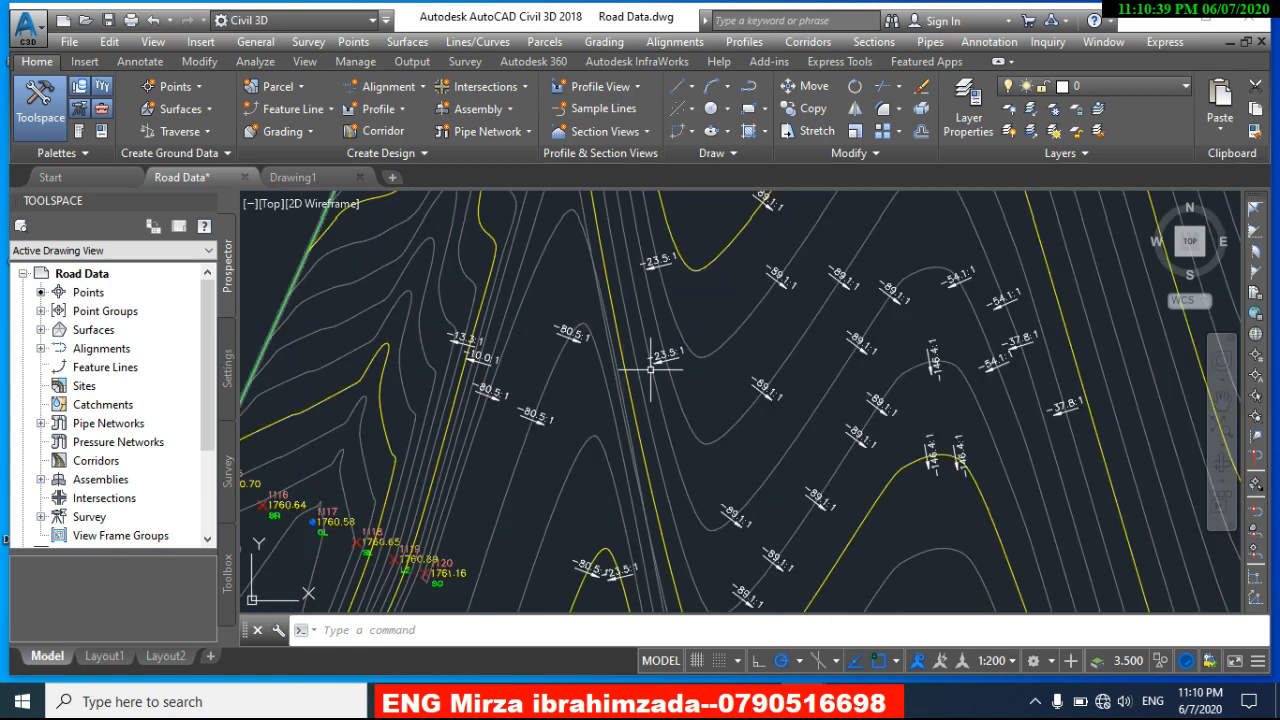
{"action": "scroll", "coordinate": [670, 345], "scroll_direction": "up", "scroll_amount": 1}
{"action": "scroll", "coordinate": [622, 356], "scroll_direction": "down", "scroll_amount": 1}
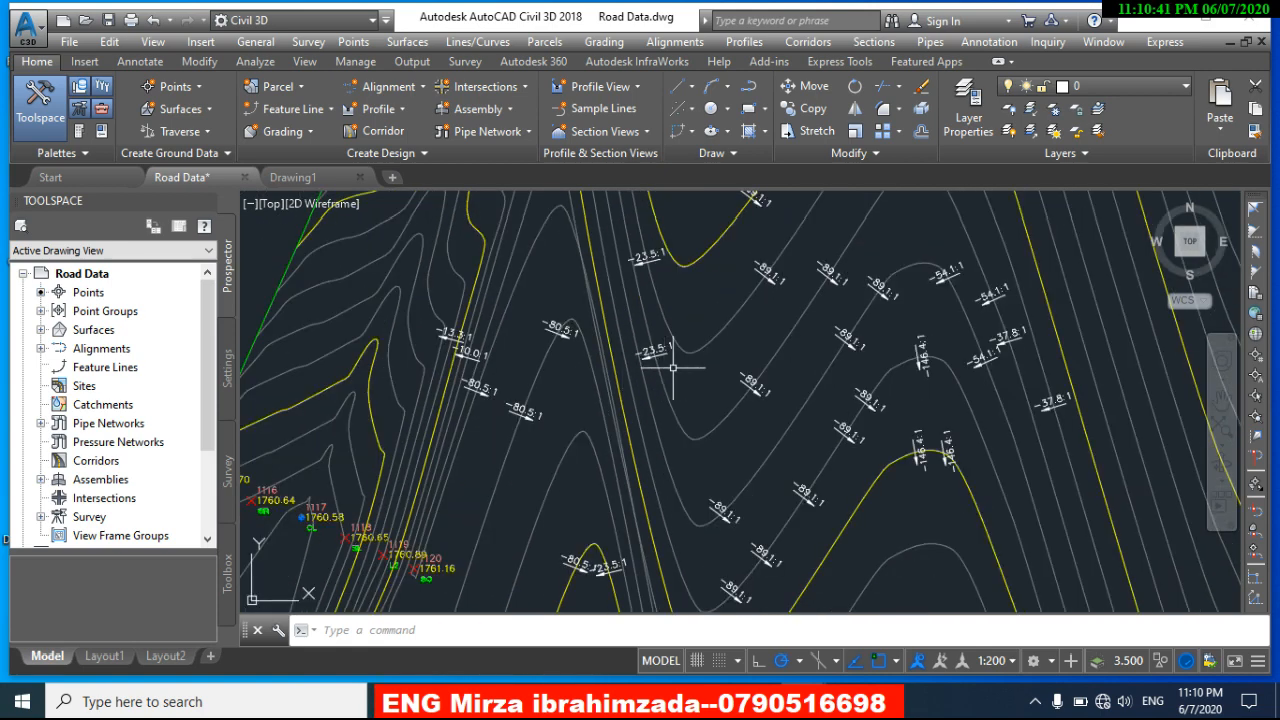
{"action": "middle_click_drag", "start_coordinate": [663, 368], "coordinate": [651, 412]}
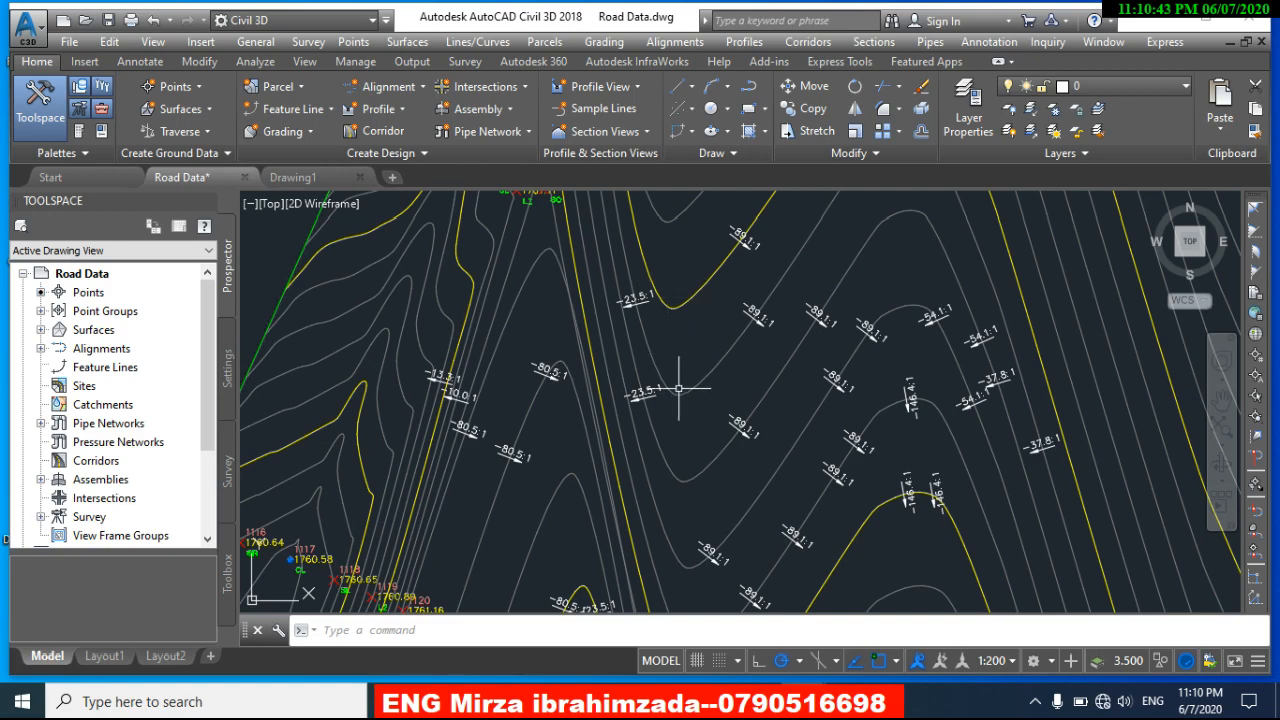
{"action": "scroll", "coordinate": [679, 389], "scroll_direction": "up", "scroll_amount": 1}
{"action": "scroll", "coordinate": [679, 389], "scroll_direction": "down", "scroll_amount": 3}
{"action": "scroll", "coordinate": [767, 360], "scroll_direction": "up", "scroll_amount": 1}
{"action": "scroll", "coordinate": [767, 360], "scroll_direction": "up", "scroll_amount": 2}
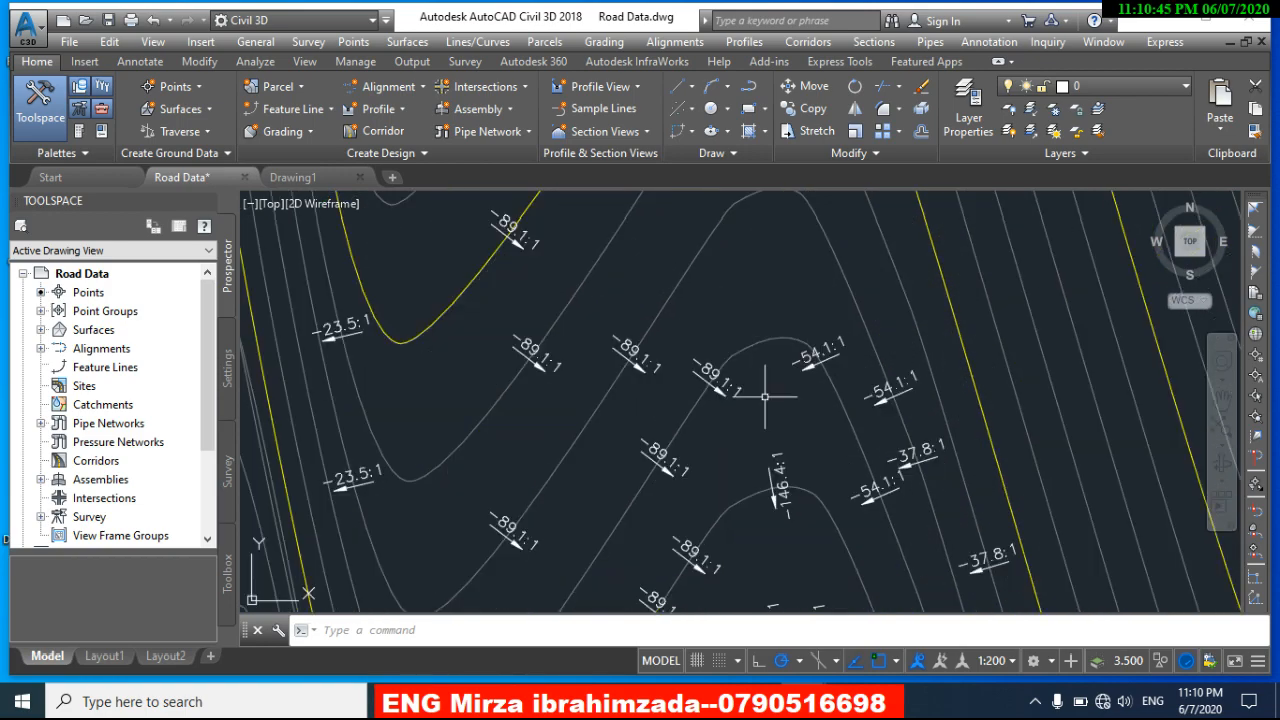
{"action": "scroll", "coordinate": [745, 380], "scroll_direction": "down", "scroll_amount": 2}
{"action": "scroll", "coordinate": [753, 418], "scroll_direction": "down", "scroll_amount": 1}
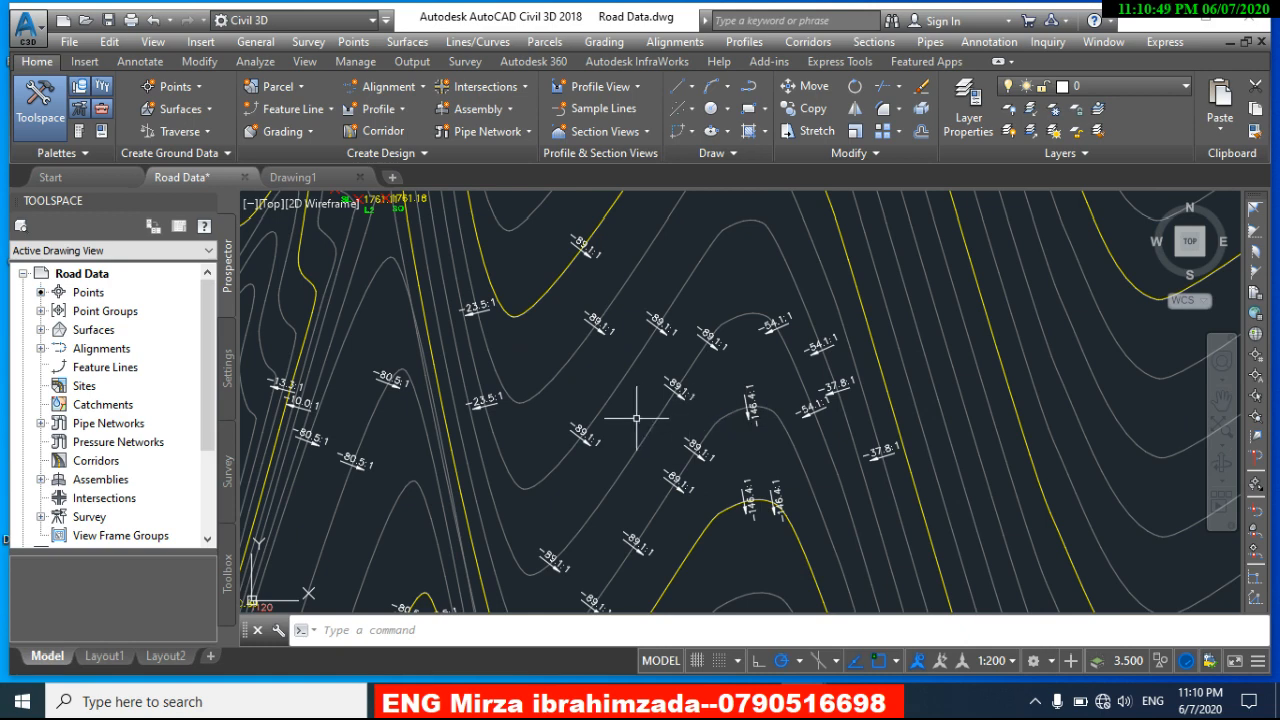
Step: Add a Two-point surface slope label in the Run over Rise style from the grey contour east of the rounded yellow peak to the yellow contour
{"action": "left_click", "coordinate": [407, 41]}
{"action": "mouse_move", "coordinate": [414, 160]}
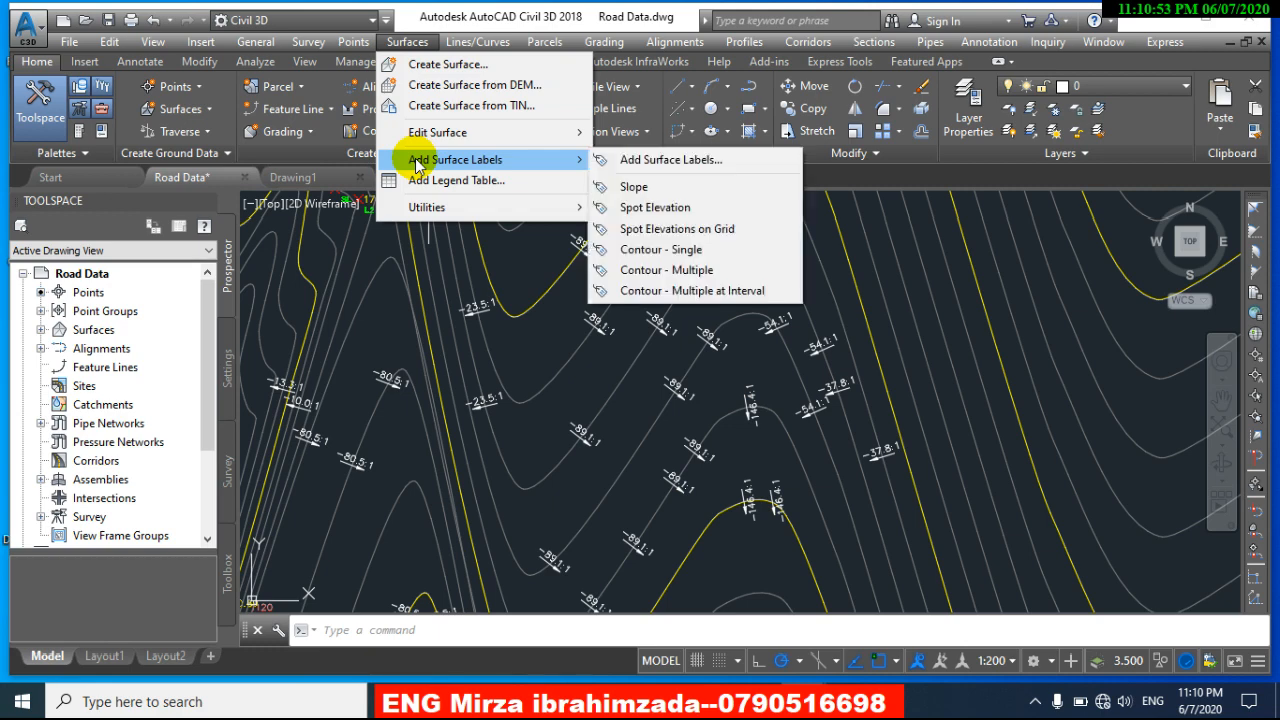
{"action": "left_click", "coordinate": [651, 158]}
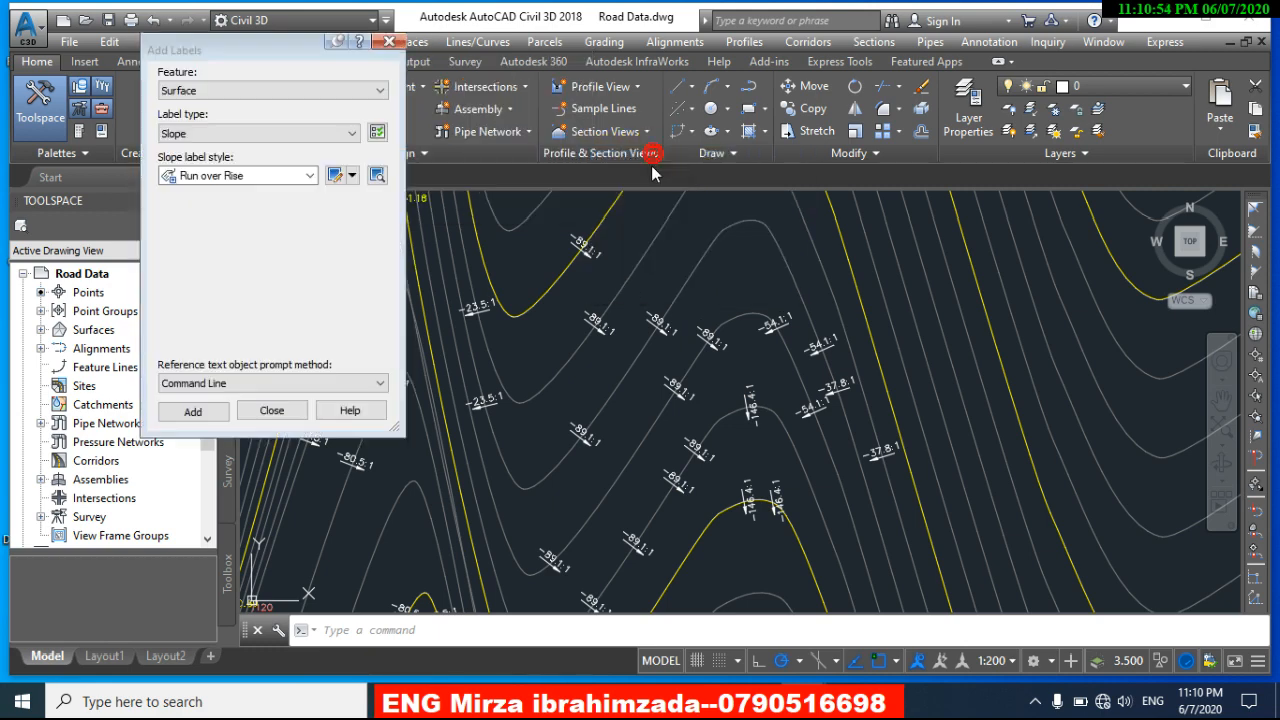
{"action": "left_click", "coordinate": [205, 411]}
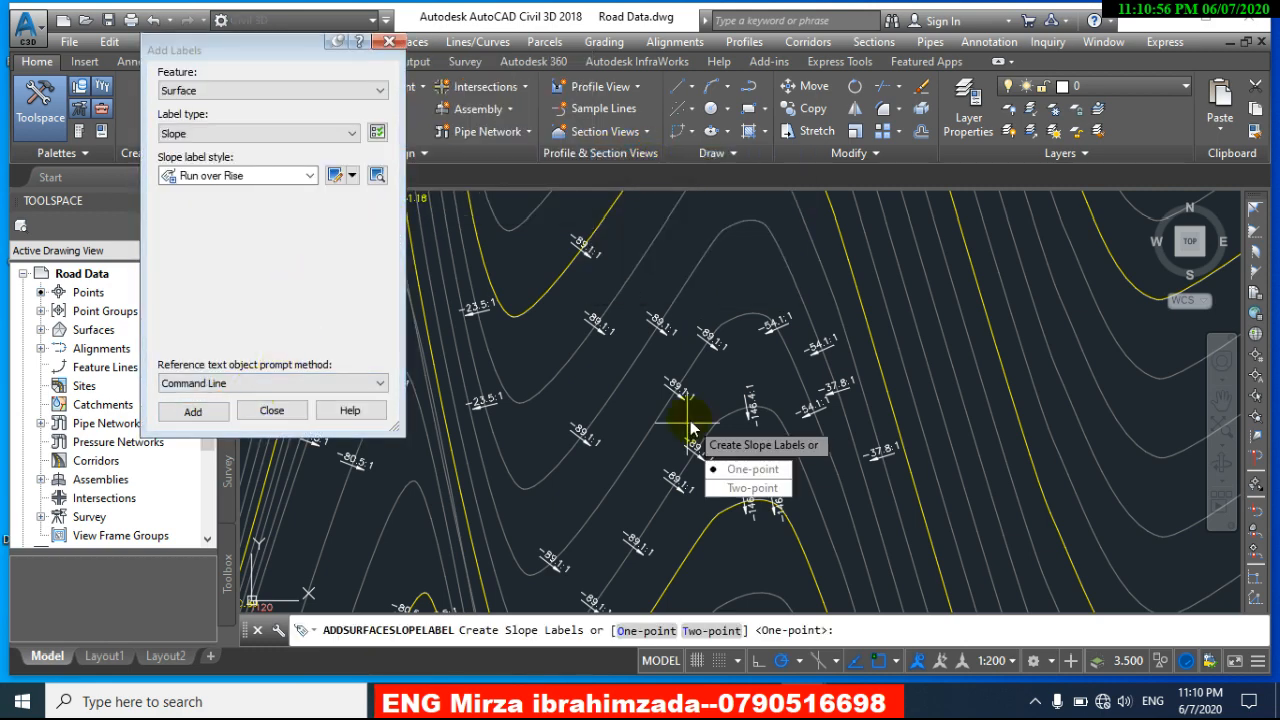
{"action": "left_click", "coordinate": [748, 488]}
{"action": "middle_click_drag", "start_coordinate": [700, 430], "coordinate": [737, 334]}
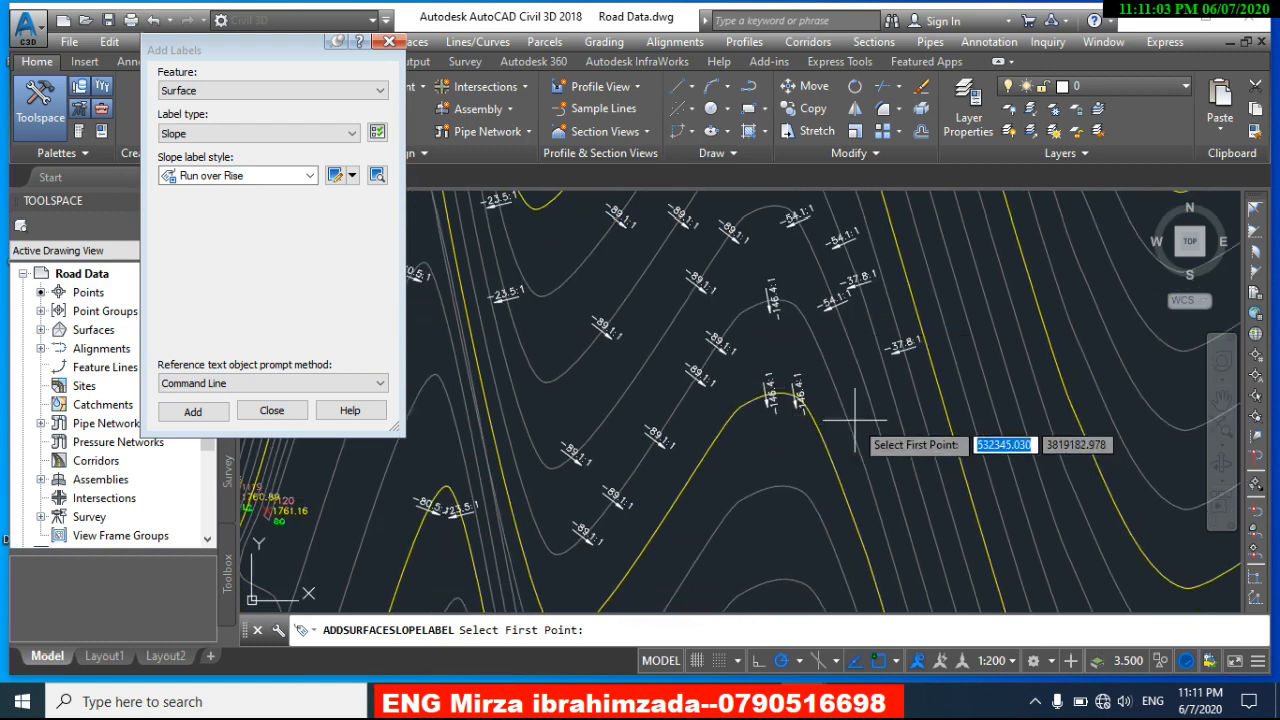
{"action": "left_click", "coordinate": [921, 412]}
{"action": "left_click", "coordinate": [843, 488]}
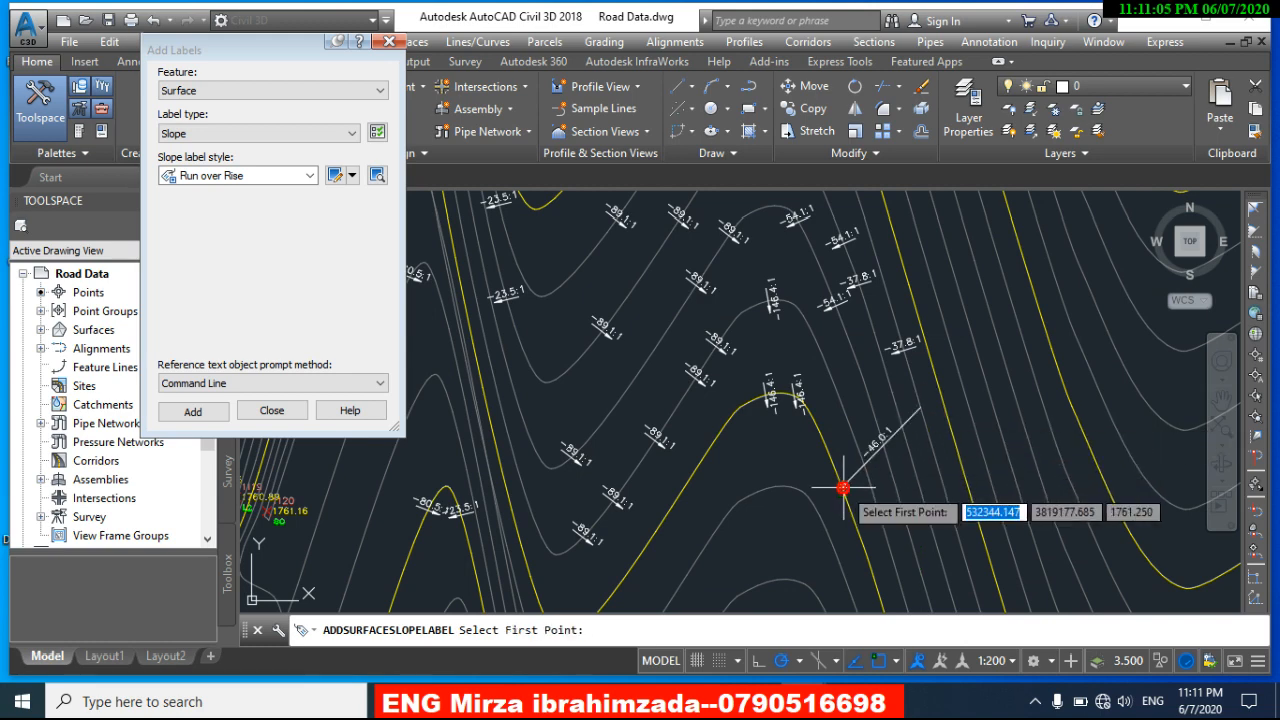
Step: Add a second two-point slope label just below, in the opposite direction from the yellow contour to the outer grey contour, and end the command
{"action": "scroll", "coordinate": [843, 488], "scroll_direction": "up", "scroll_amount": 2}
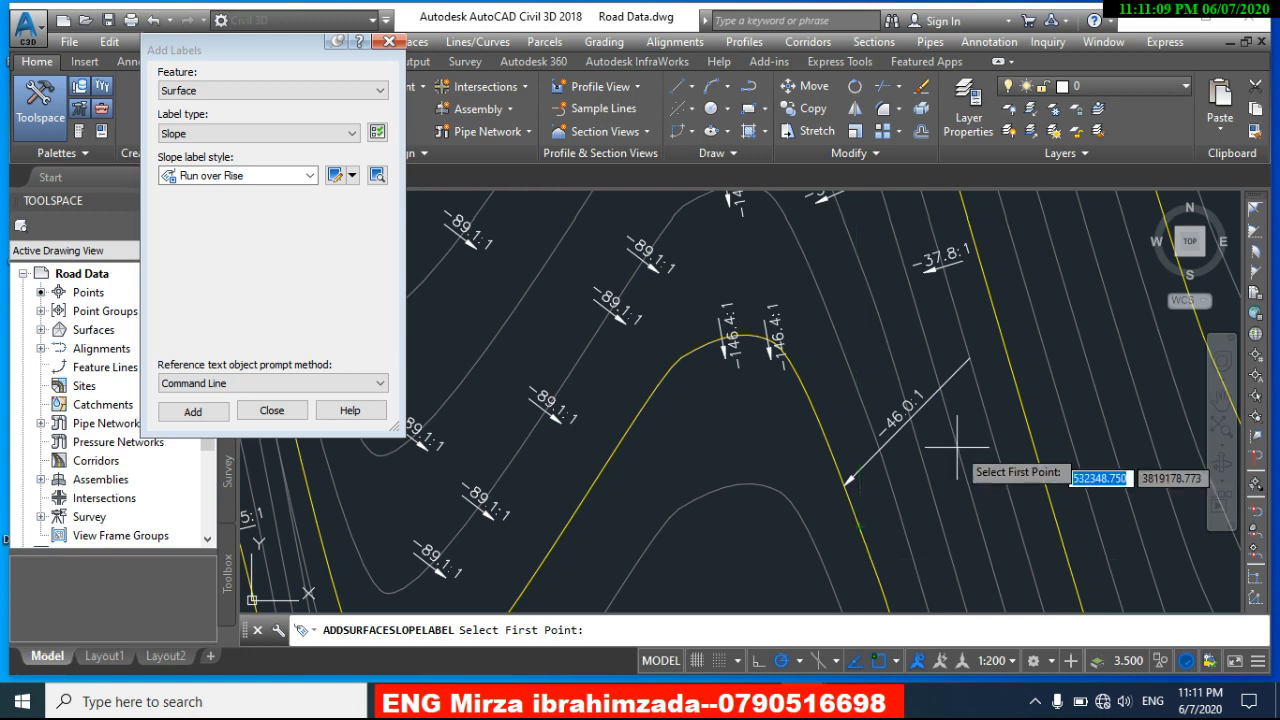
{"action": "left_click", "coordinate": [858, 528]}
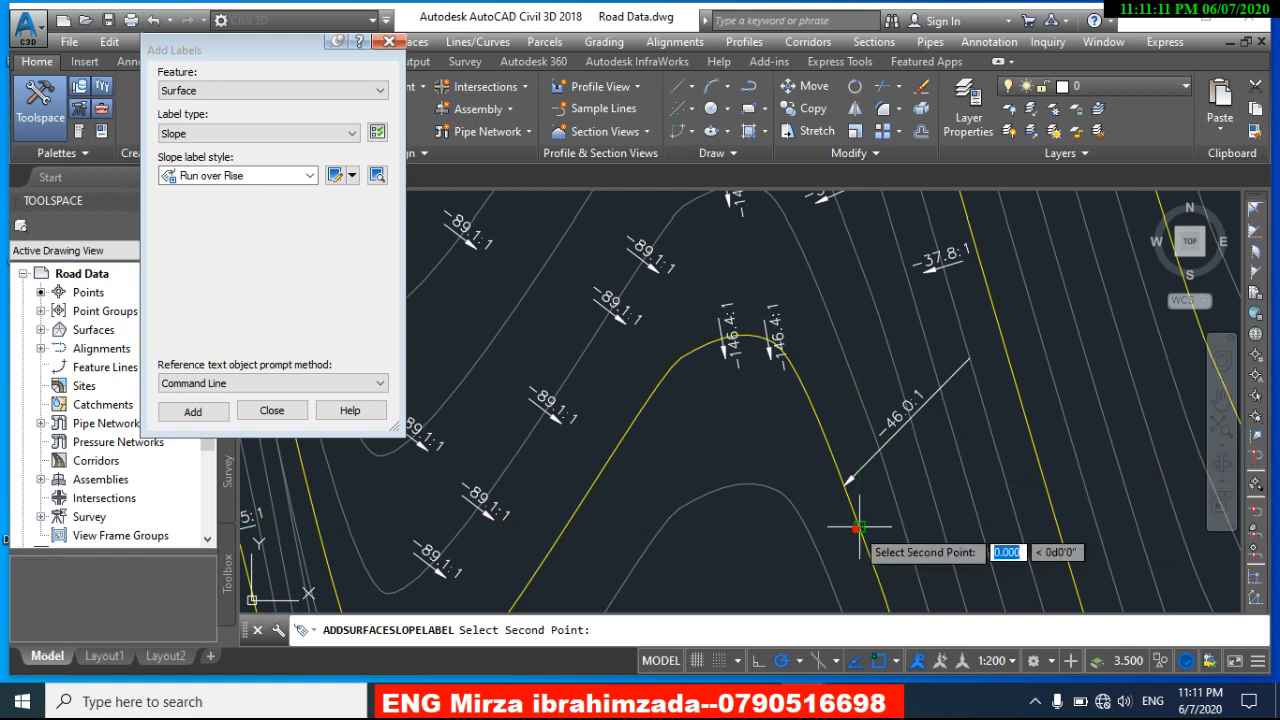
{"action": "left_click", "coordinate": [988, 426]}
{"action": "key", "text": "Escape"}
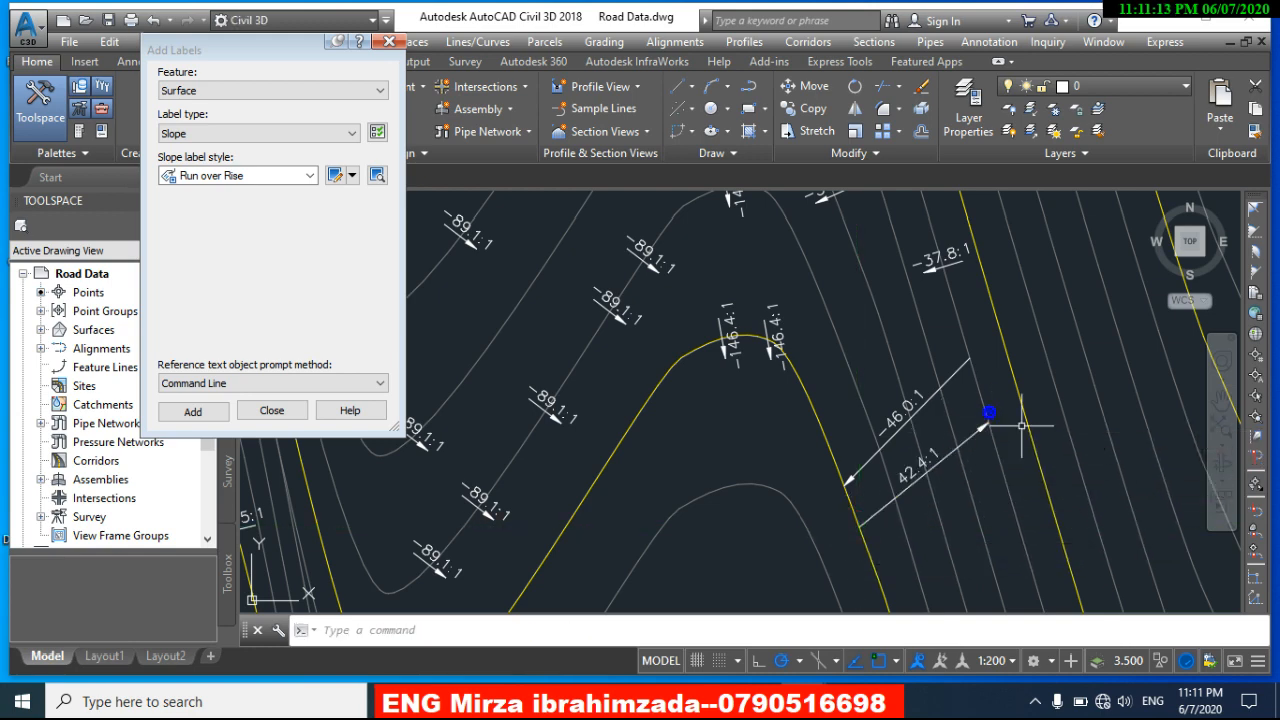
Step: Compare the signs and arrows of both two-point labels with the one-point labels on the nearby contour flank, closing the Add Labels dialog
{"action": "scroll", "coordinate": [928, 410], "scroll_direction": "up", "scroll_amount": 4}
{"action": "scroll", "coordinate": [914, 428], "scroll_direction": "down", "scroll_amount": 2}
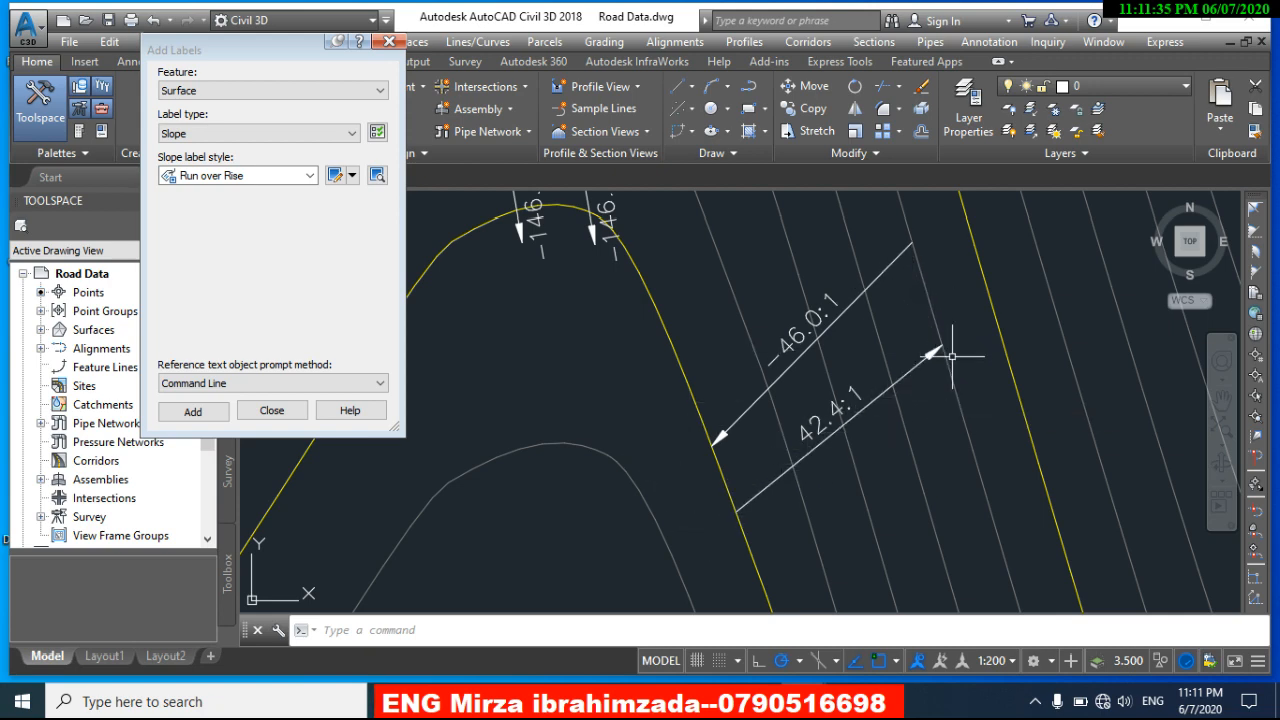
{"action": "scroll", "coordinate": [658, 440], "scroll_direction": "down", "scroll_amount": 2}
{"action": "scroll", "coordinate": [545, 425], "scroll_direction": "up", "scroll_amount": 5}
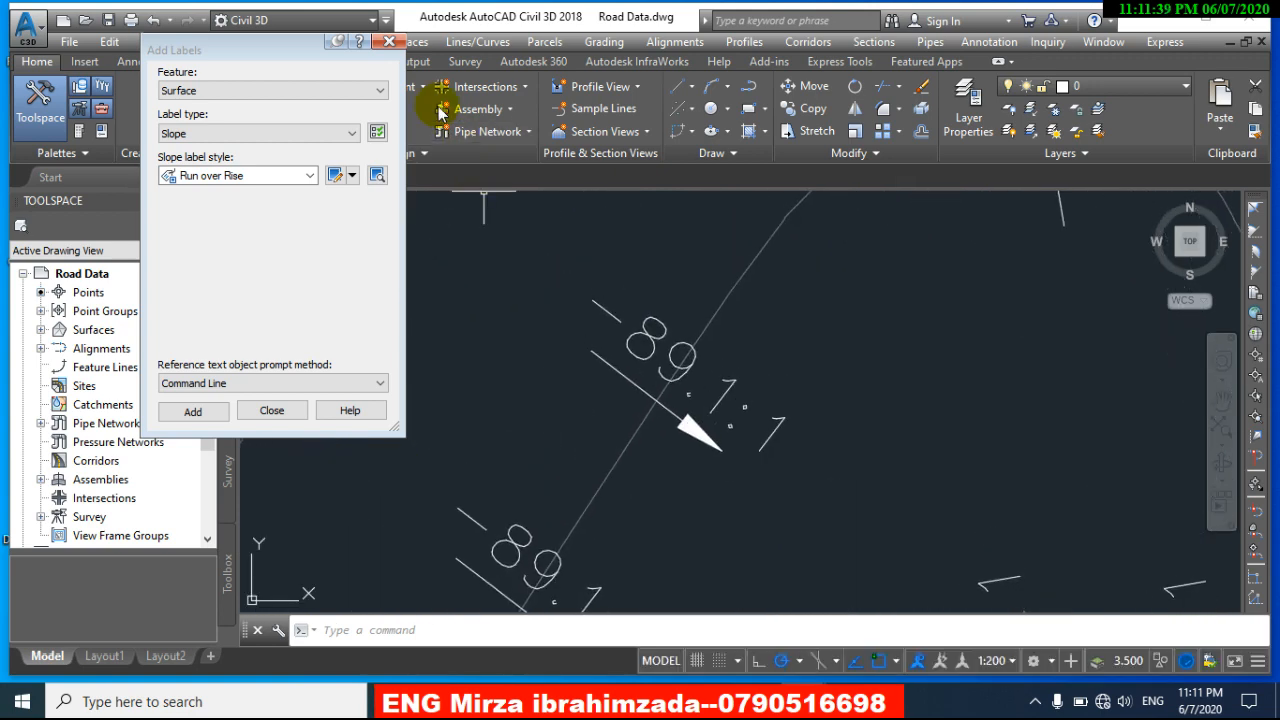
{"action": "left_click", "coordinate": [389, 41]}
{"action": "scroll", "coordinate": [647, 360], "scroll_direction": "up", "scroll_amount": 1}
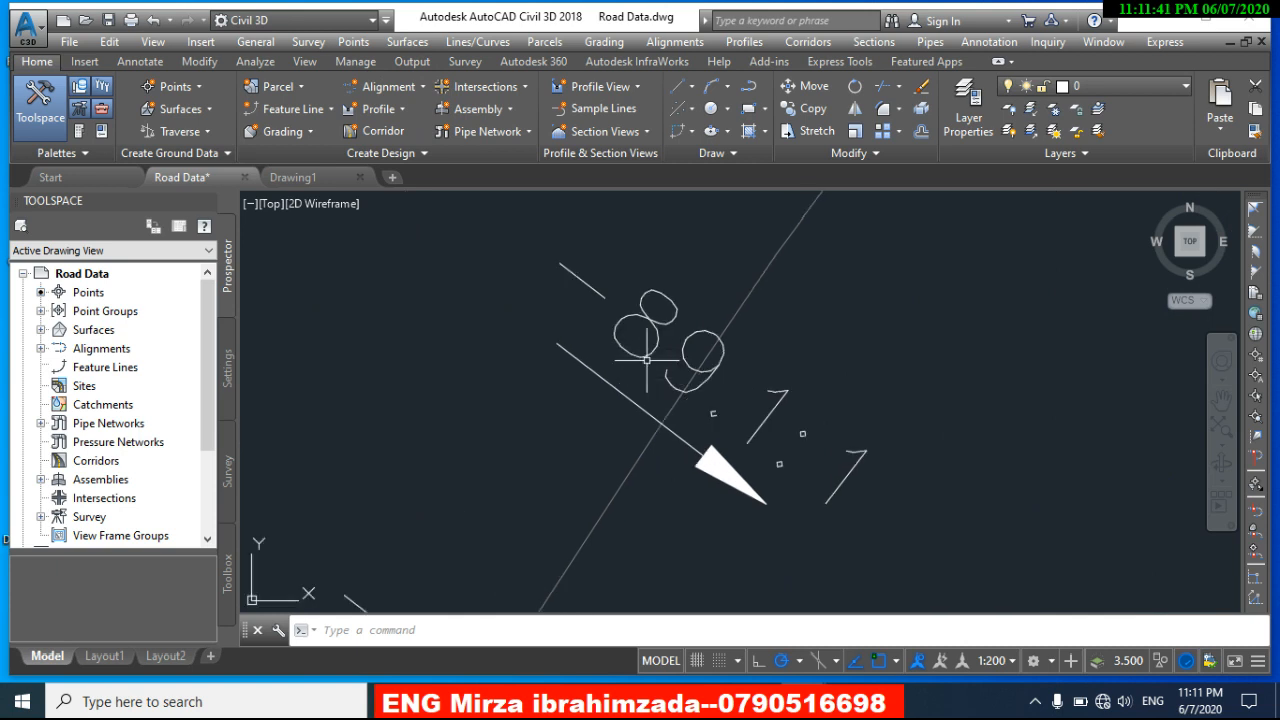
{"action": "scroll", "coordinate": [642, 380], "scroll_direction": "down", "scroll_amount": 1}
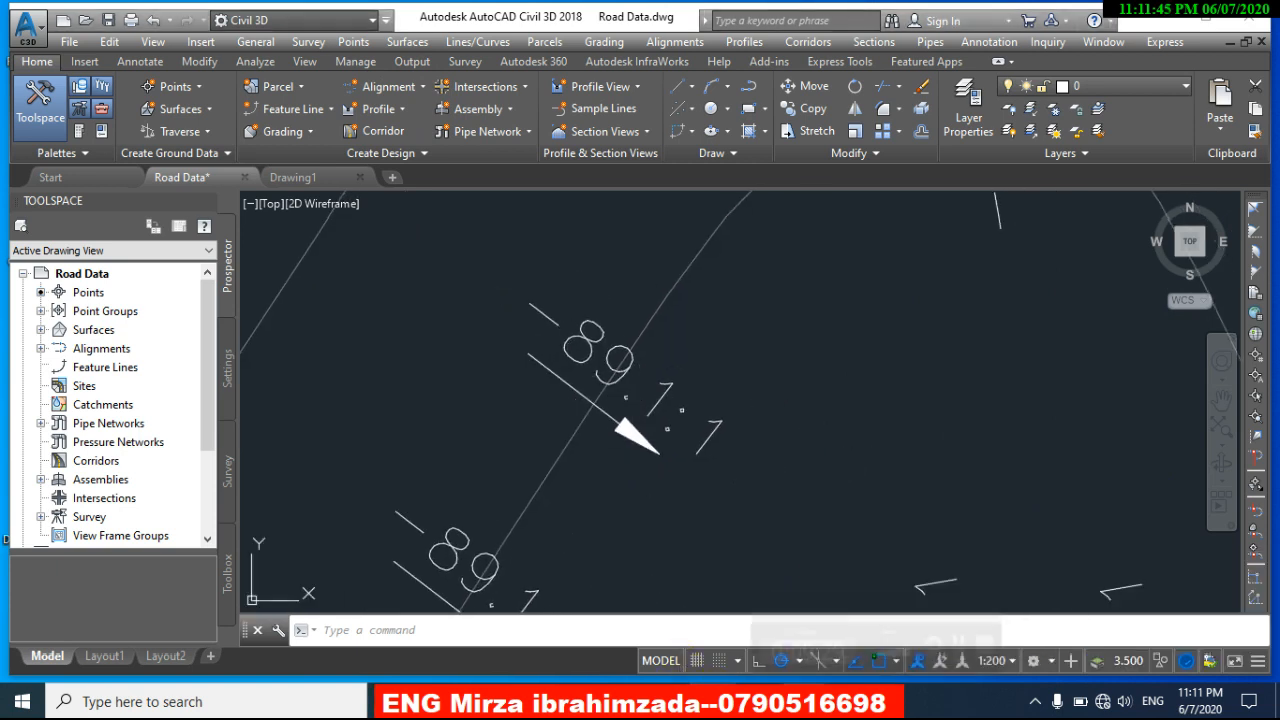
{"action": "scroll", "coordinate": [573, 370], "scroll_direction": "up", "scroll_amount": 1}
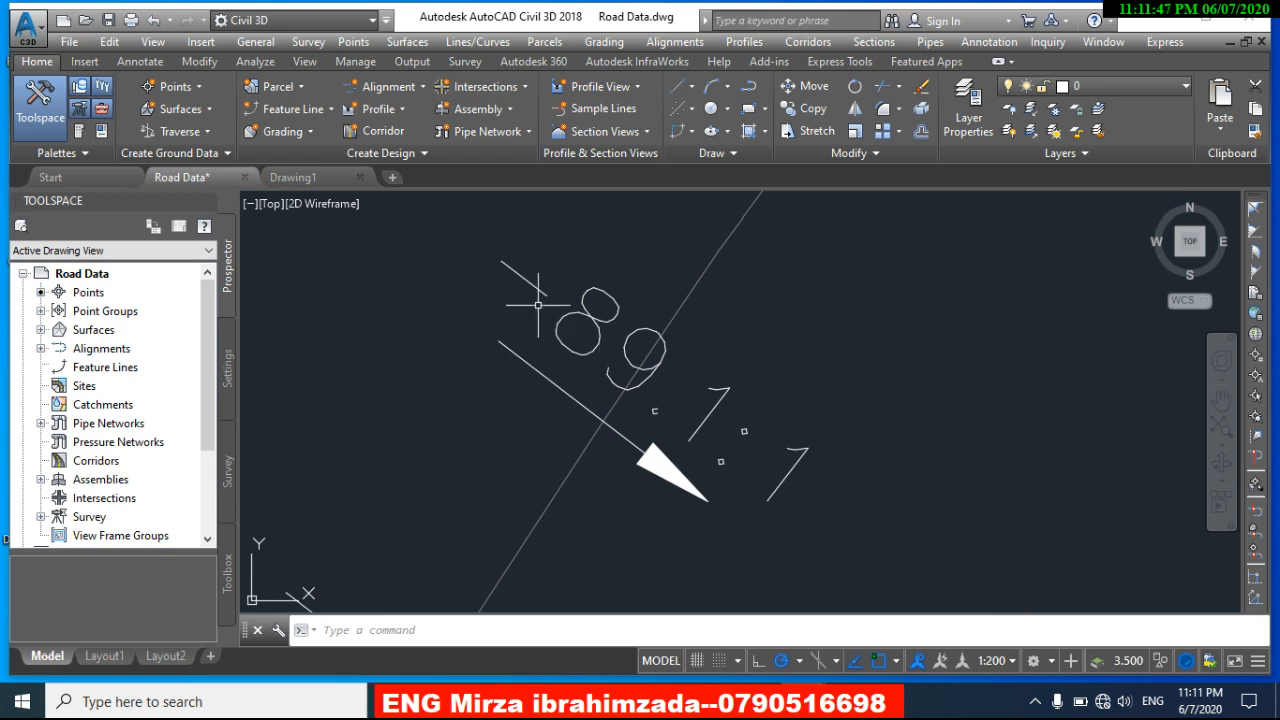
{"action": "scroll", "coordinate": [522, 276], "scroll_direction": "down", "scroll_amount": 1}
{"action": "scroll", "coordinate": [578, 350], "scroll_direction": "down", "scroll_amount": 2}
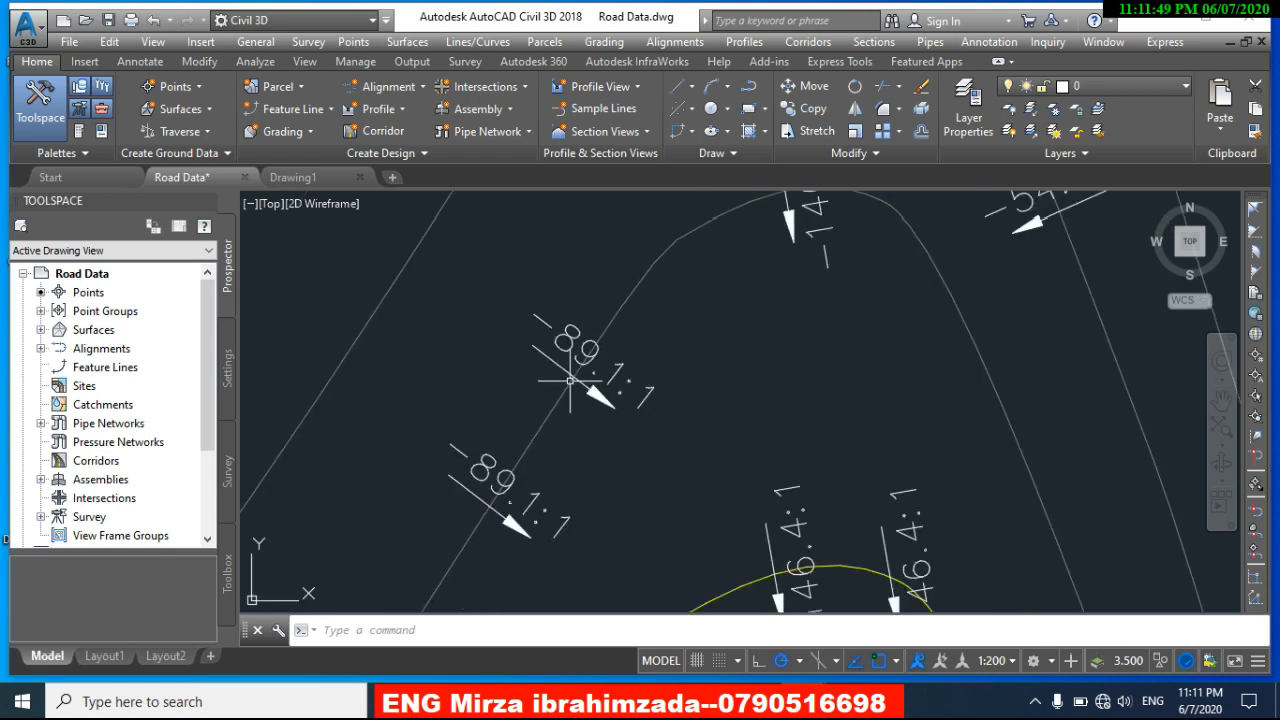
{"action": "mouse_move", "coordinate": [593, 431]}
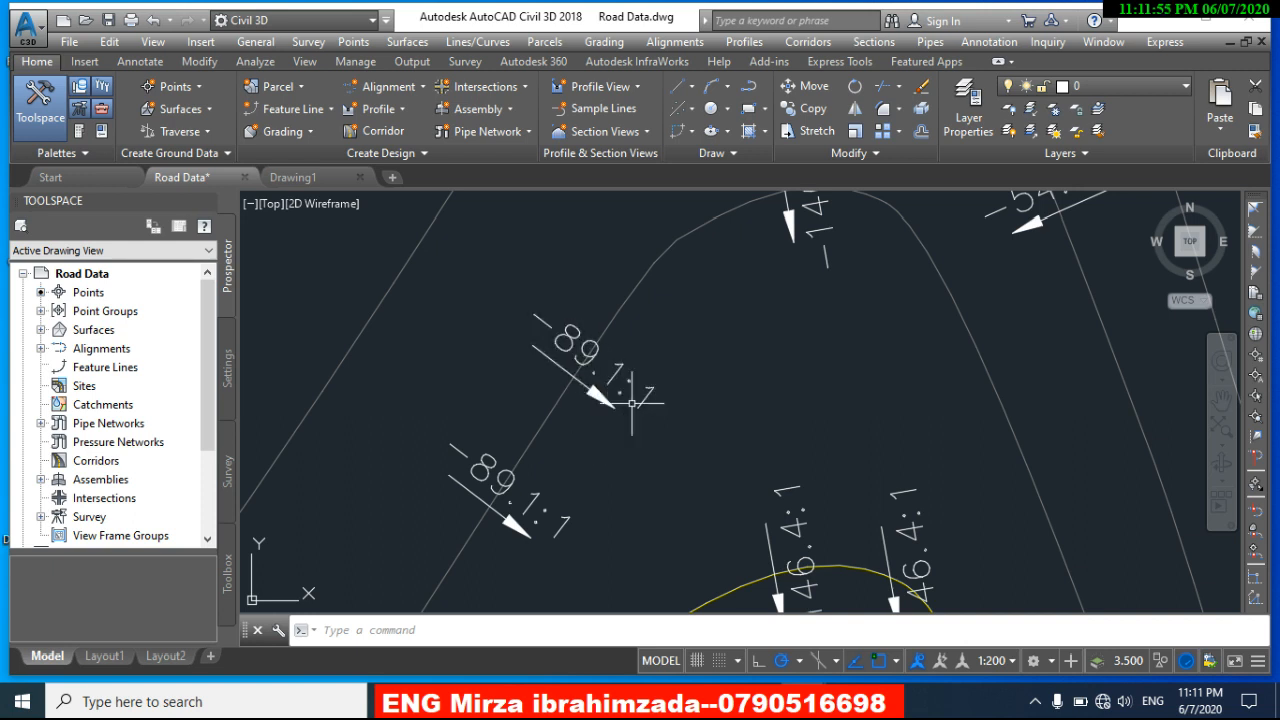
Step: Switch to Paint and sketch a red right triangle with its slope rising to the vertical side and a closed base
{"action": "mouse_move", "coordinate": [647, 449]}
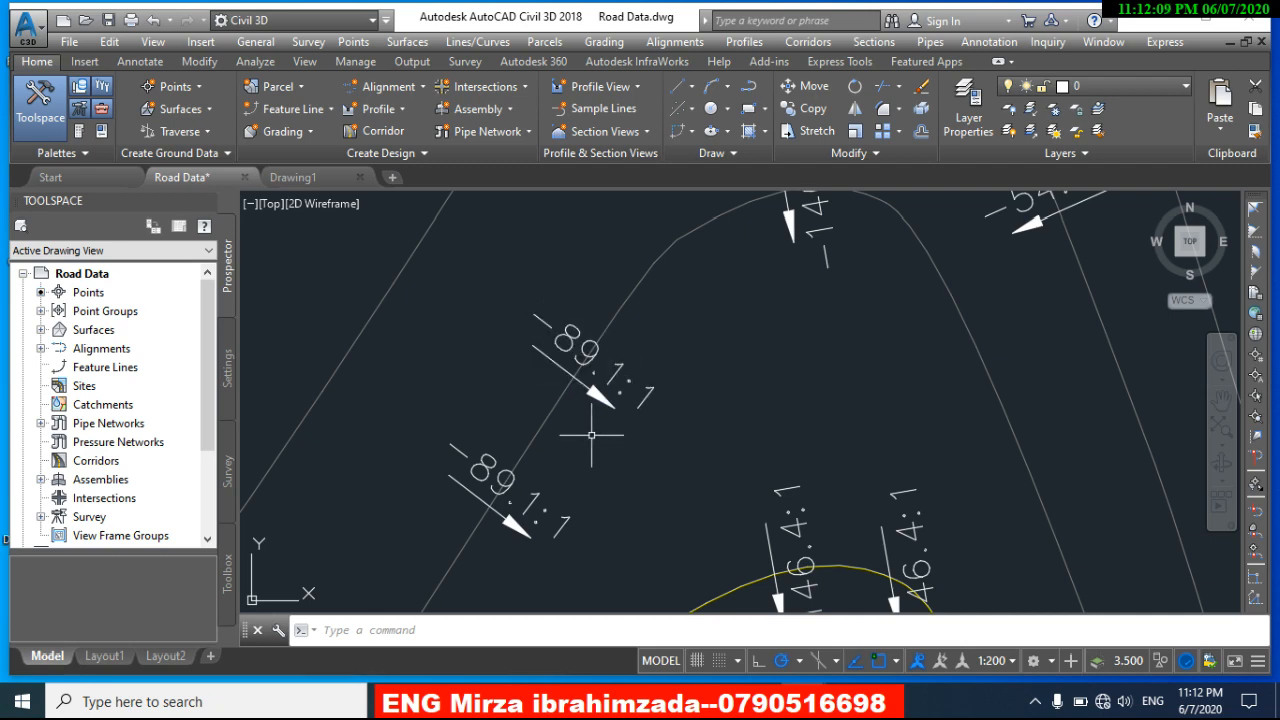
{"action": "left_click", "coordinate": [241, 703]}
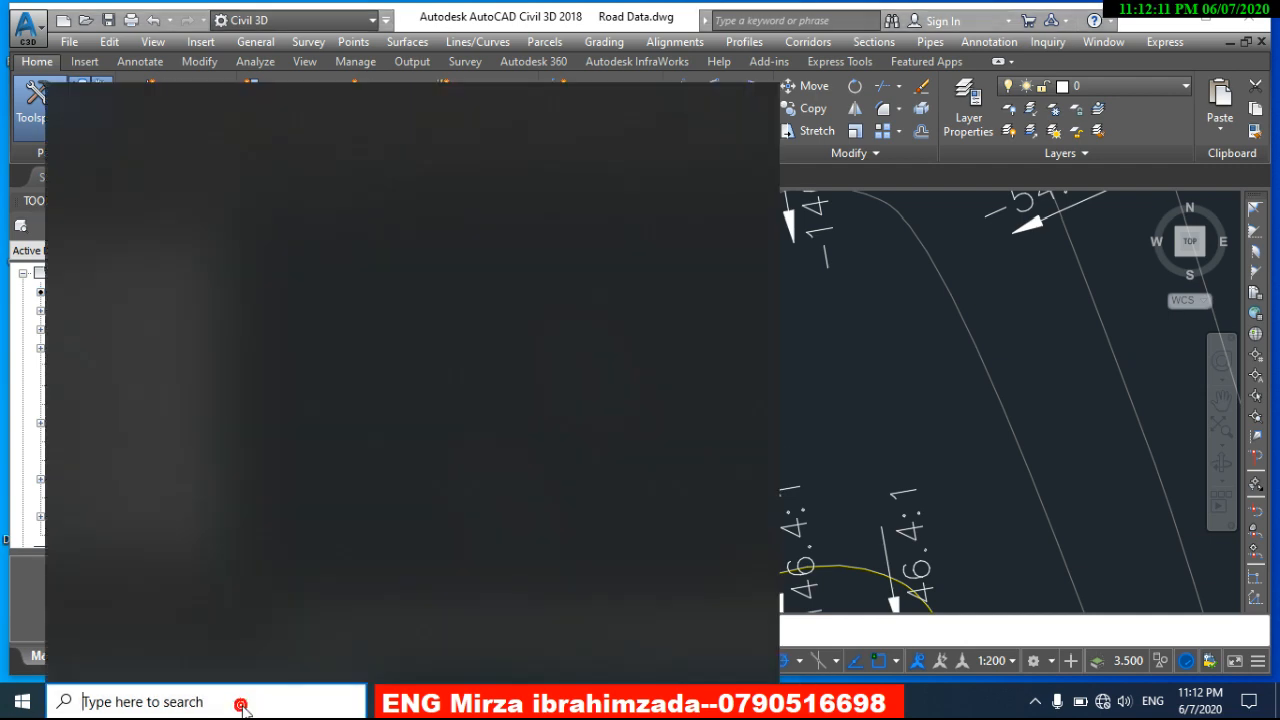
{"action": "type", "text": "pain"}
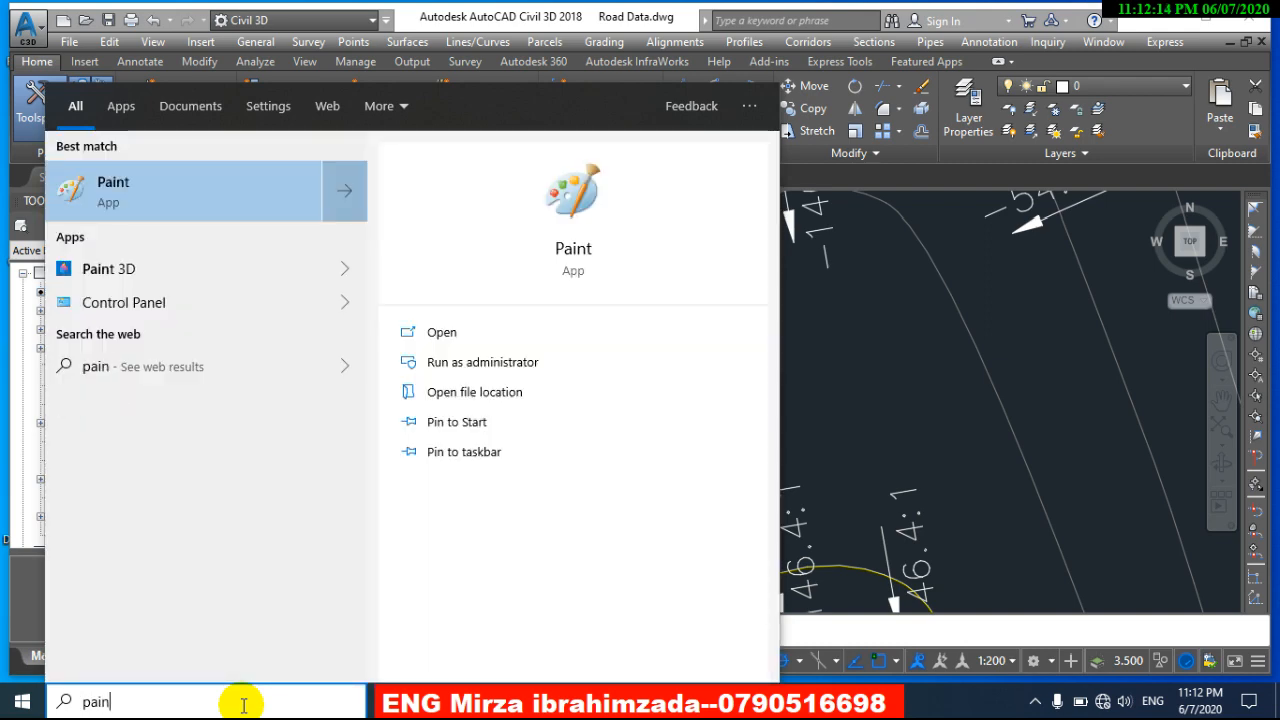
{"action": "key", "text": "Return"}
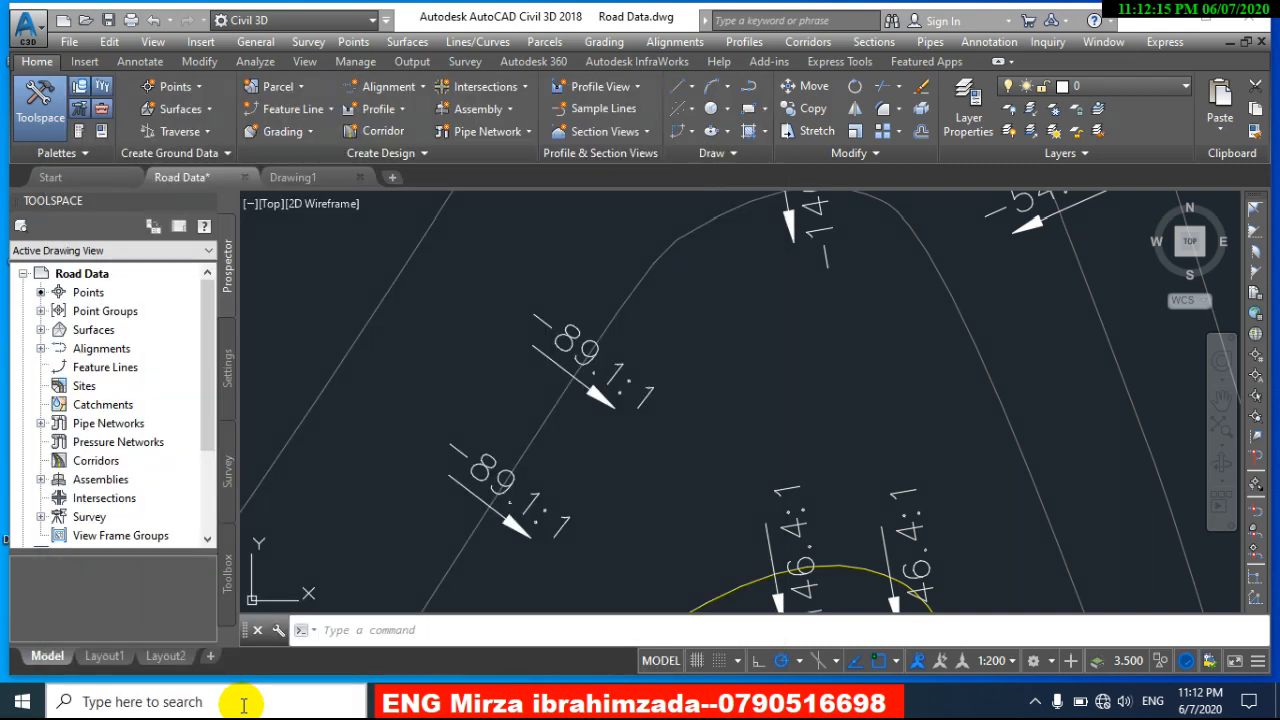
{"action": "left_click", "coordinate": [898, 124]}
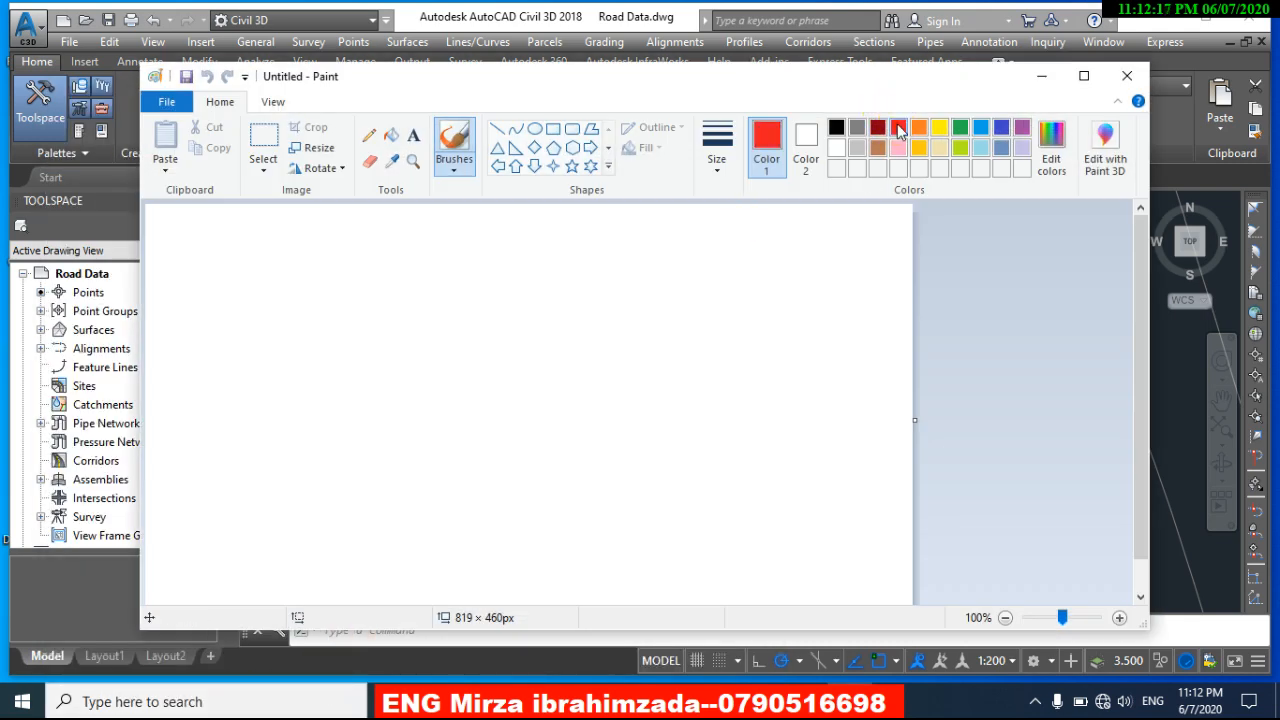
{"action": "mouse_move", "coordinate": [268, 467]}
{"action": "left_mouse_down"}
{"action": "mouse_move", "coordinate": [400, 371]}
{"action": "mouse_move", "coordinate": [526, 314]}
{"action": "mouse_move", "coordinate": [531, 463]}
{"action": "left_mouse_up"}
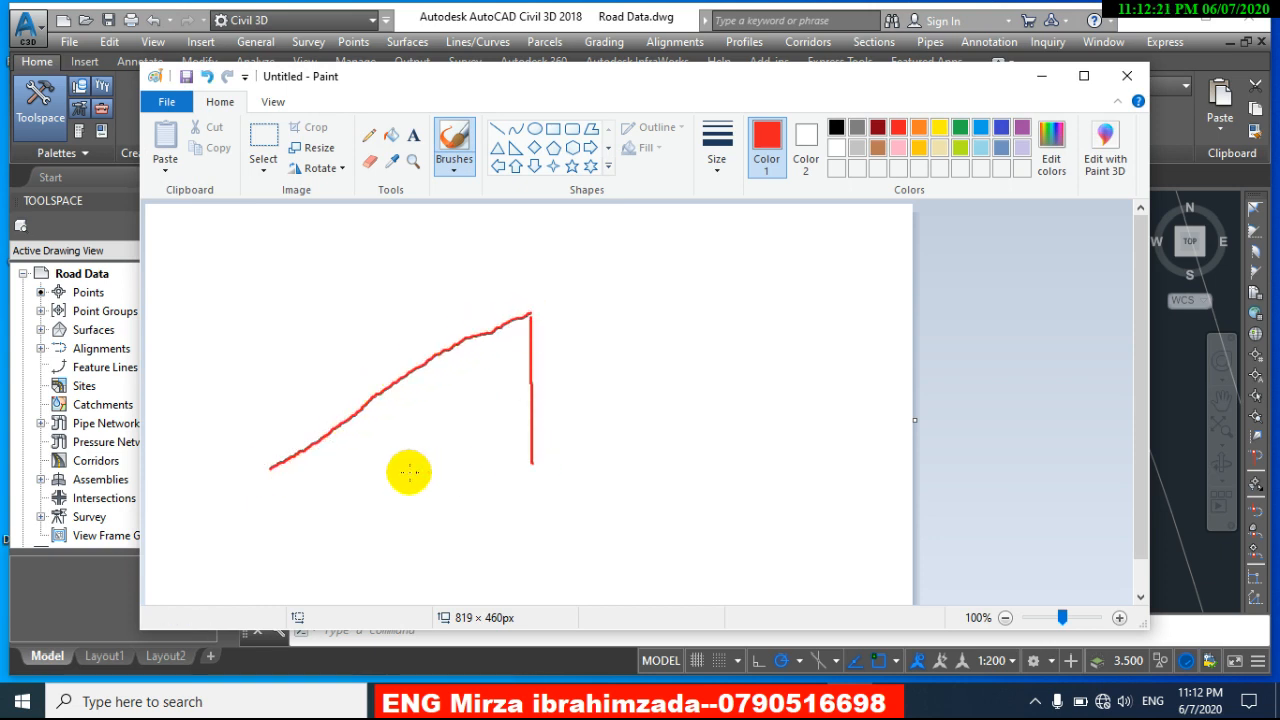
{"action": "left_click_drag", "start_coordinate": [274, 470], "coordinate": [535, 463]}
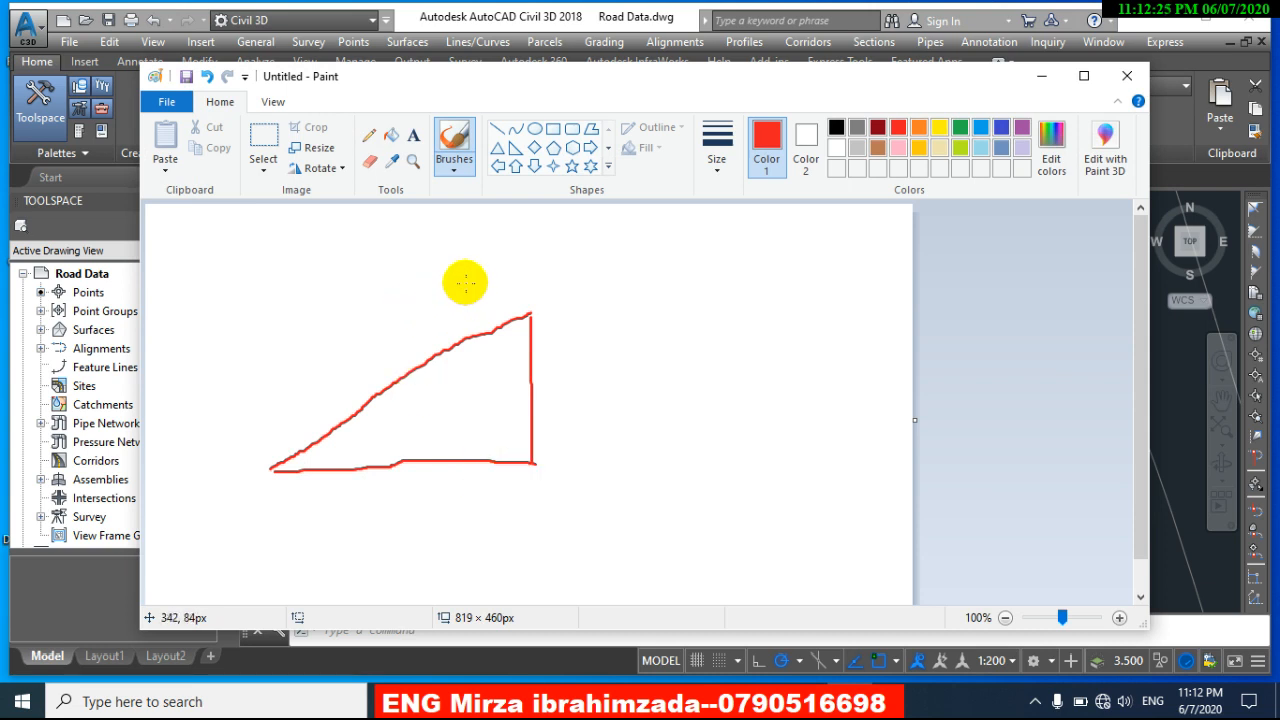
Step: Sketch a black downhill arrow above the triangle's slope and write the ratio -89.1:1 beside it, matching the drawing's slope label
{"action": "left_click", "coordinate": [836, 128]}
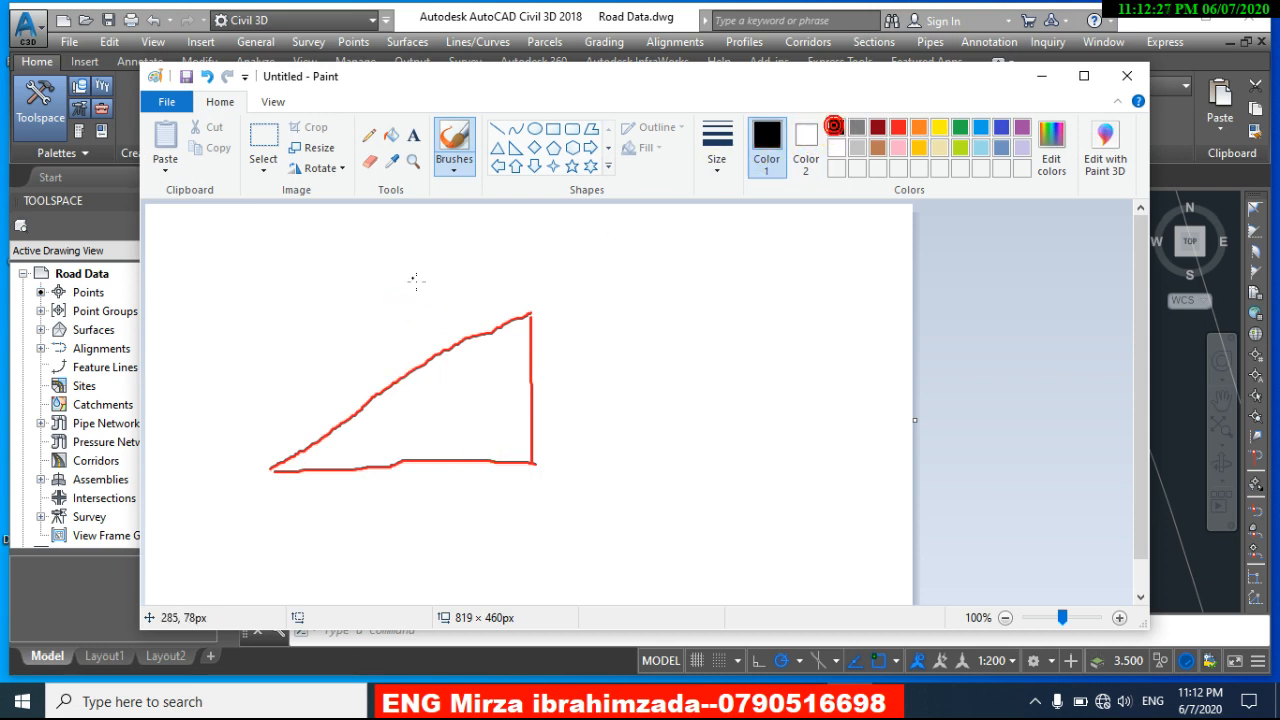
{"action": "mouse_move", "coordinate": [428, 320]}
{"action": "left_mouse_down"}
{"action": "mouse_move", "coordinate": [357, 360]}
{"action": "mouse_move", "coordinate": [364, 348]}
{"action": "mouse_move", "coordinate": [378, 366]}
{"action": "left_mouse_up"}
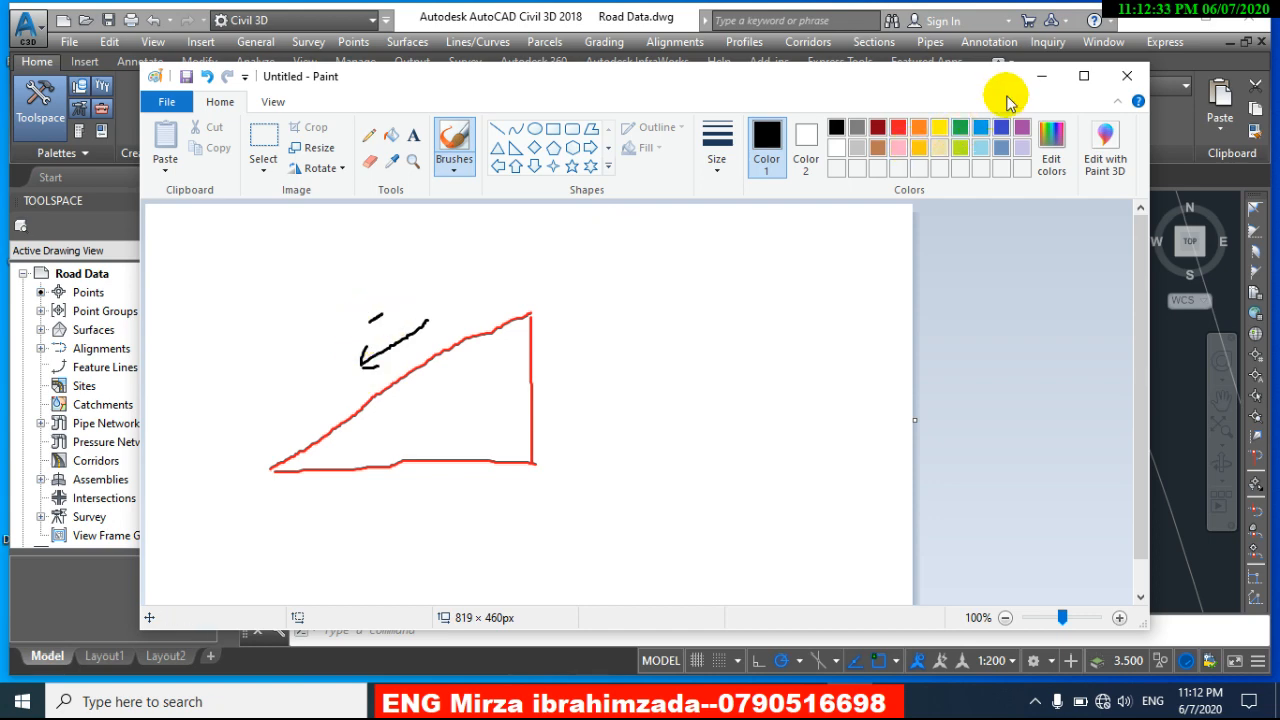
{"action": "left_click", "coordinate": [1039, 77]}
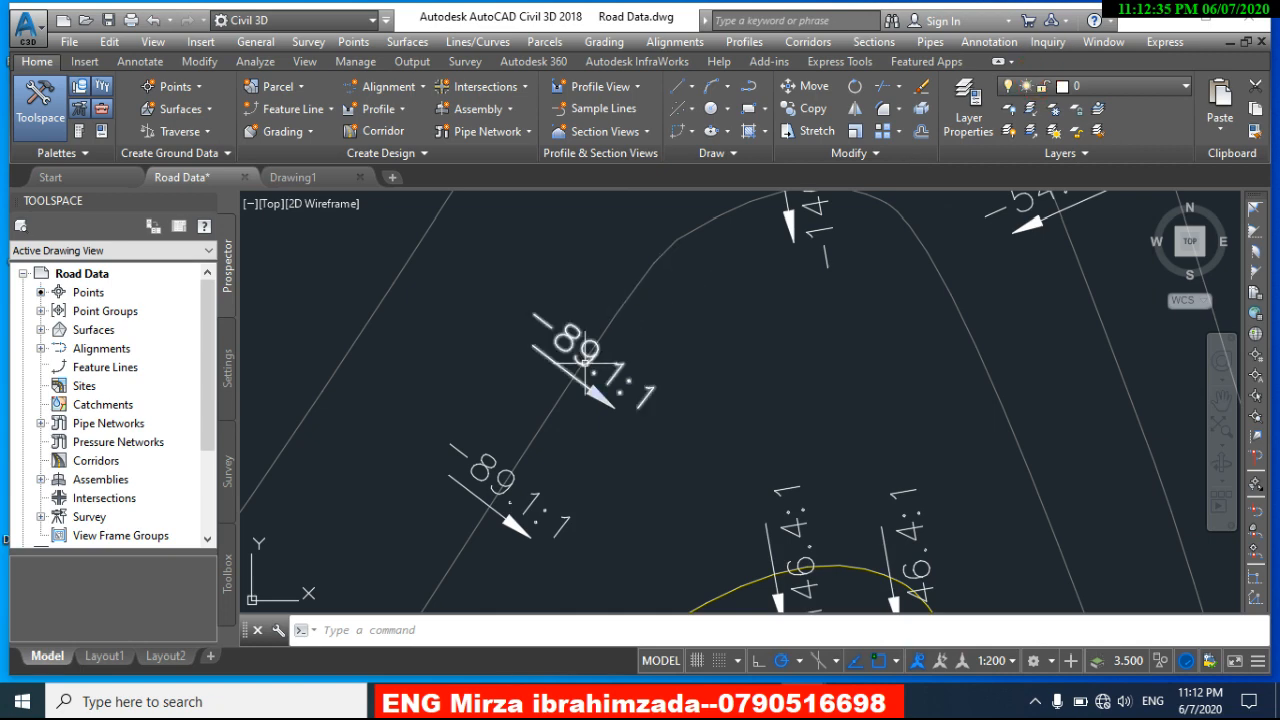
{"action": "key", "text": "alt+Tab"}
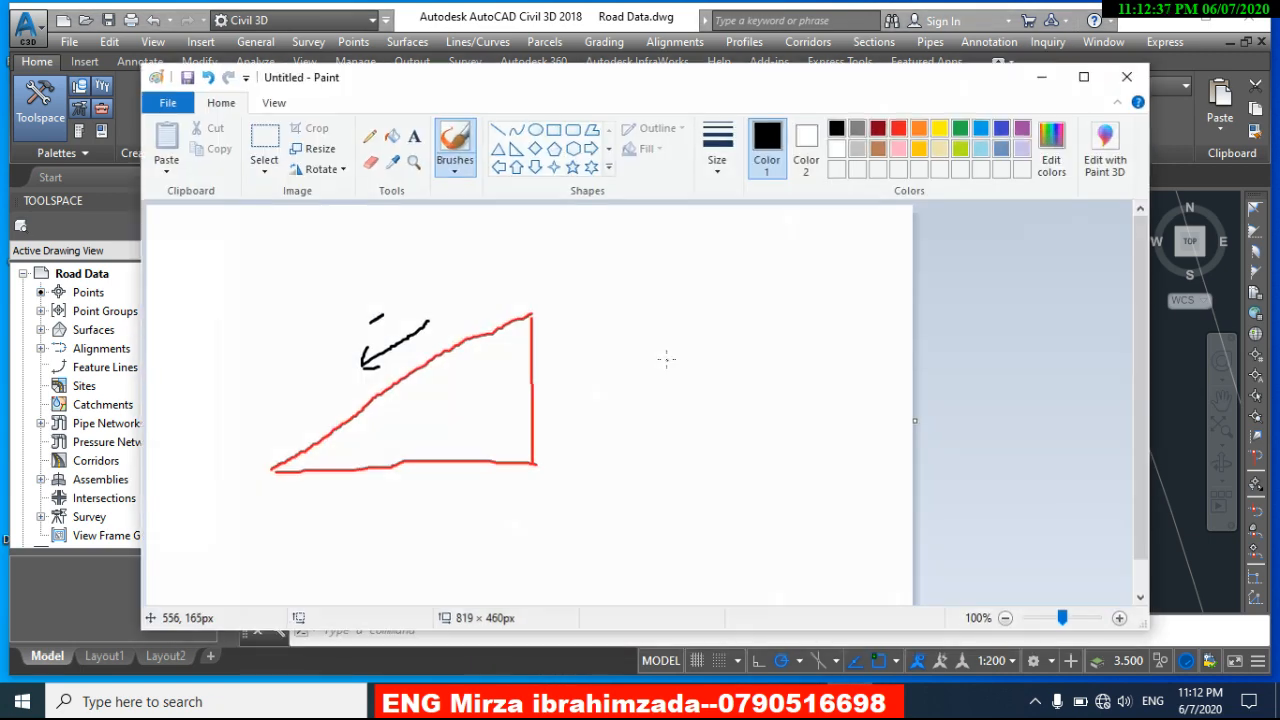
{"action": "mouse_move", "coordinate": [397, 298]}
{"action": "left_mouse_down"}
{"action": "mouse_move", "coordinate": [412, 300]}
{"action": "mouse_move", "coordinate": [404, 290]}
{"action": "mouse_move", "coordinate": [419, 278]}
{"action": "mouse_move", "coordinate": [421, 294]}
{"action": "mouse_move", "coordinate": [452, 256]}
{"action": "left_mouse_up"}
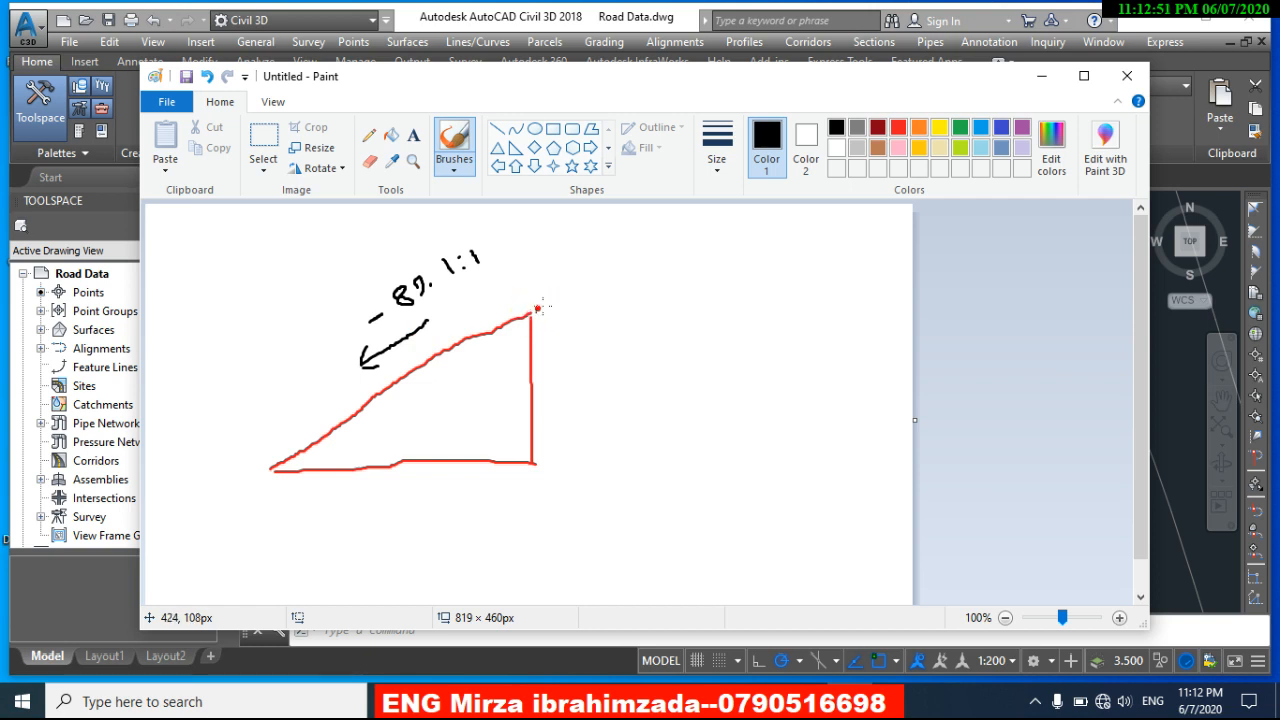
Step: Sketch a dotted depth outline beside the triangle's vertical side and write a 1 ml note below it
{"action": "left_click", "coordinate": [543, 457]}
{"action": "left_click", "coordinate": [567, 442]}
{"action": "left_click", "coordinate": [566, 299]}
{"action": "mouse_move", "coordinate": [541, 473]}
{"action": "left_mouse_down"}
{"action": "mouse_move", "coordinate": [565, 494]}
{"action": "mouse_move", "coordinate": [604, 469]}
{"action": "mouse_move", "coordinate": [579, 481]}
{"action": "mouse_move", "coordinate": [590, 476]}
{"action": "left_mouse_up"}
{"action": "left_click", "coordinate": [590, 457]}
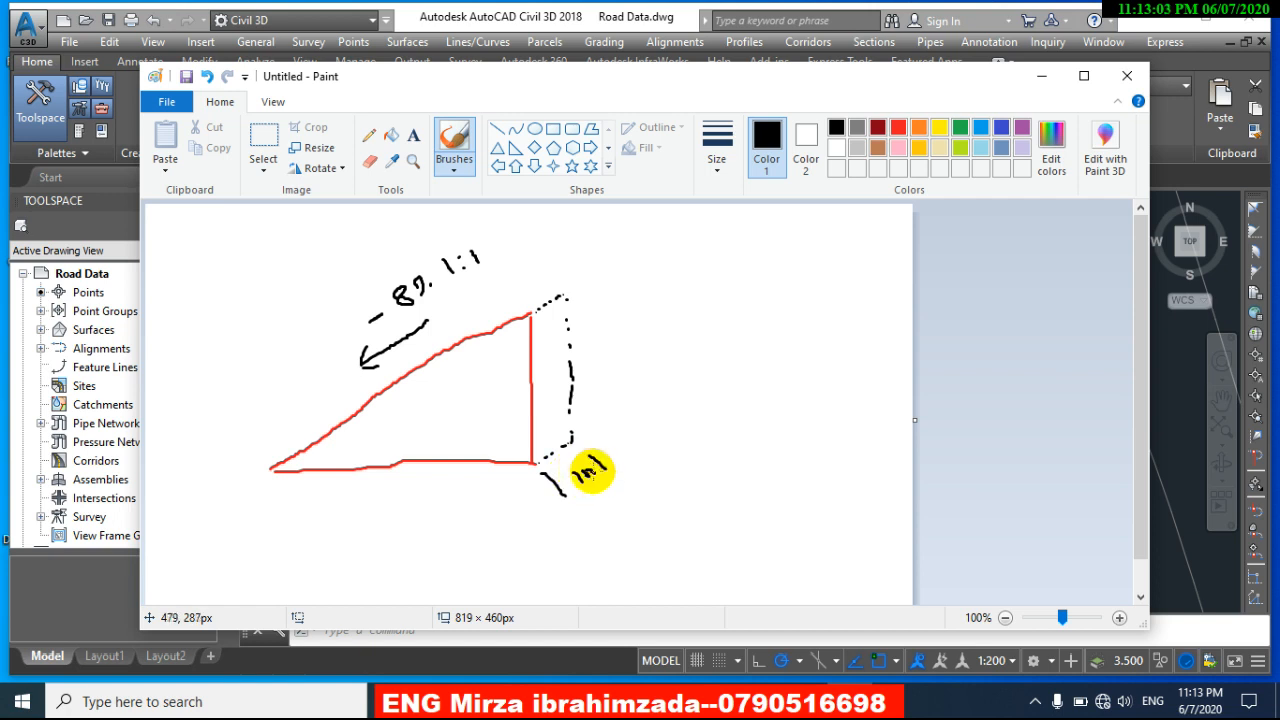
Step: Letter the triangle's height h, base b and slope r, and write the formula h² + b² = r² beside it
{"action": "left_click_drag", "start_coordinate": [600, 331], "coordinate": [608, 357]}
{"action": "mouse_move", "coordinate": [409, 478]}
{"action": "left_mouse_down"}
{"action": "mouse_move", "coordinate": [414, 508]}
{"action": "mouse_move", "coordinate": [407, 500]}
{"action": "left_mouse_up"}
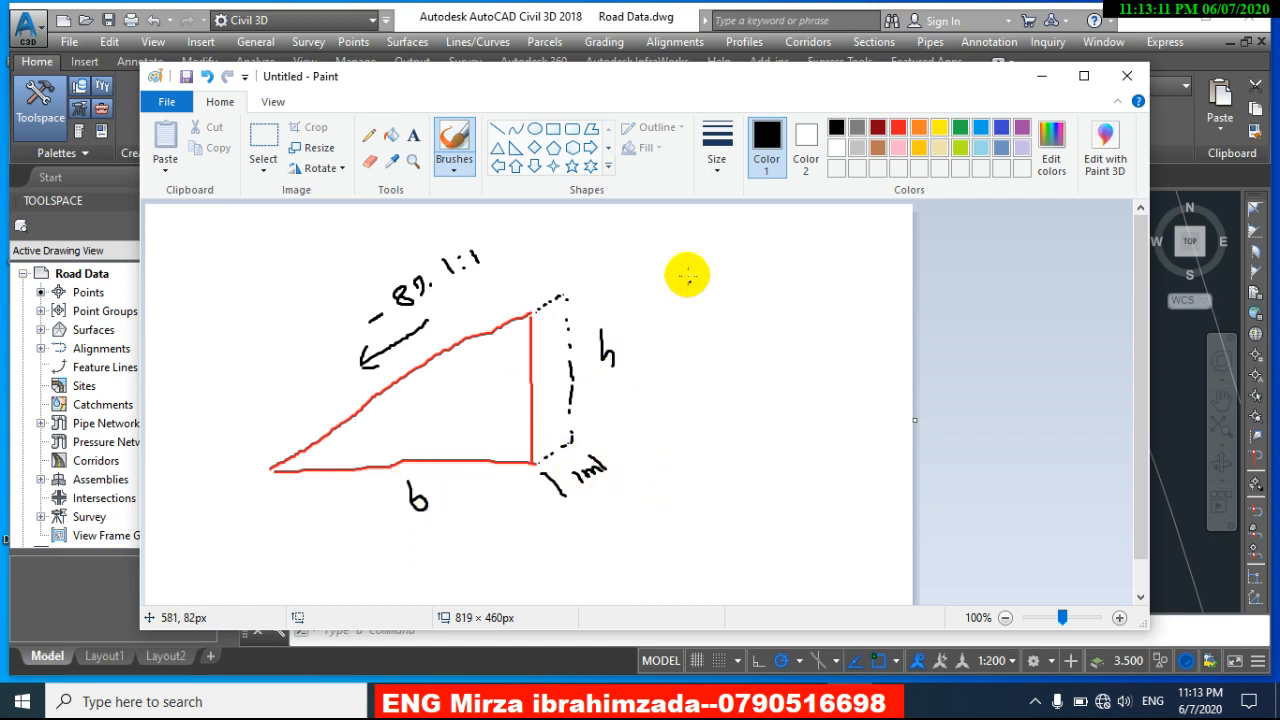
{"action": "mouse_move", "coordinate": [659, 261]}
{"action": "left_mouse_down"}
{"action": "mouse_move", "coordinate": [663, 273]}
{"action": "mouse_move", "coordinate": [663, 243]}
{"action": "mouse_move", "coordinate": [690, 267]}
{"action": "mouse_move", "coordinate": [702, 257]}
{"action": "mouse_move", "coordinate": [701, 272]}
{"action": "mouse_move", "coordinate": [707, 246]}
{"action": "mouse_move", "coordinate": [735, 265]}
{"action": "left_mouse_up"}
{"action": "left_click_drag", "start_coordinate": [318, 309], "coordinate": [336, 302]}
{"action": "mouse_move", "coordinate": [752, 258]}
{"action": "left_mouse_down"}
{"action": "mouse_move", "coordinate": [766, 241]}
{"action": "mouse_move", "coordinate": [782, 249]}
{"action": "left_mouse_up"}
{"action": "left_click_drag", "start_coordinate": [693, 262], "coordinate": [680, 268]}
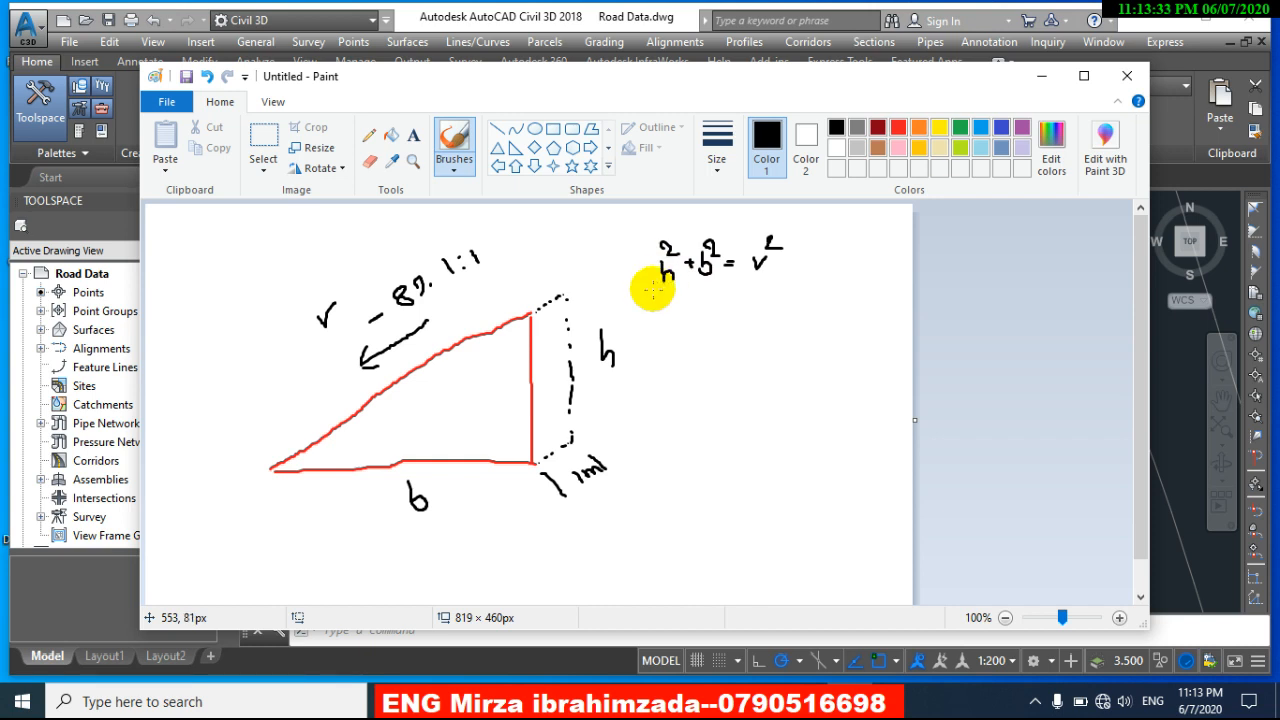
Step: Write the example dimensions h = 4 m beside the triangle's height and b = 8 m under its base
{"action": "left_click", "coordinate": [630, 362]}
{"action": "left_click_drag", "start_coordinate": [628, 356], "coordinate": [638, 356]}
{"action": "mouse_move", "coordinate": [628, 362]}
{"action": "left_mouse_down"}
{"action": "mouse_move", "coordinate": [660, 350]}
{"action": "mouse_move", "coordinate": [673, 362]}
{"action": "mouse_move", "coordinate": [708, 343]}
{"action": "mouse_move", "coordinate": [720, 352]}
{"action": "left_mouse_up"}
{"action": "left_click", "coordinate": [685, 350]}
{"action": "left_click", "coordinate": [667, 355]}
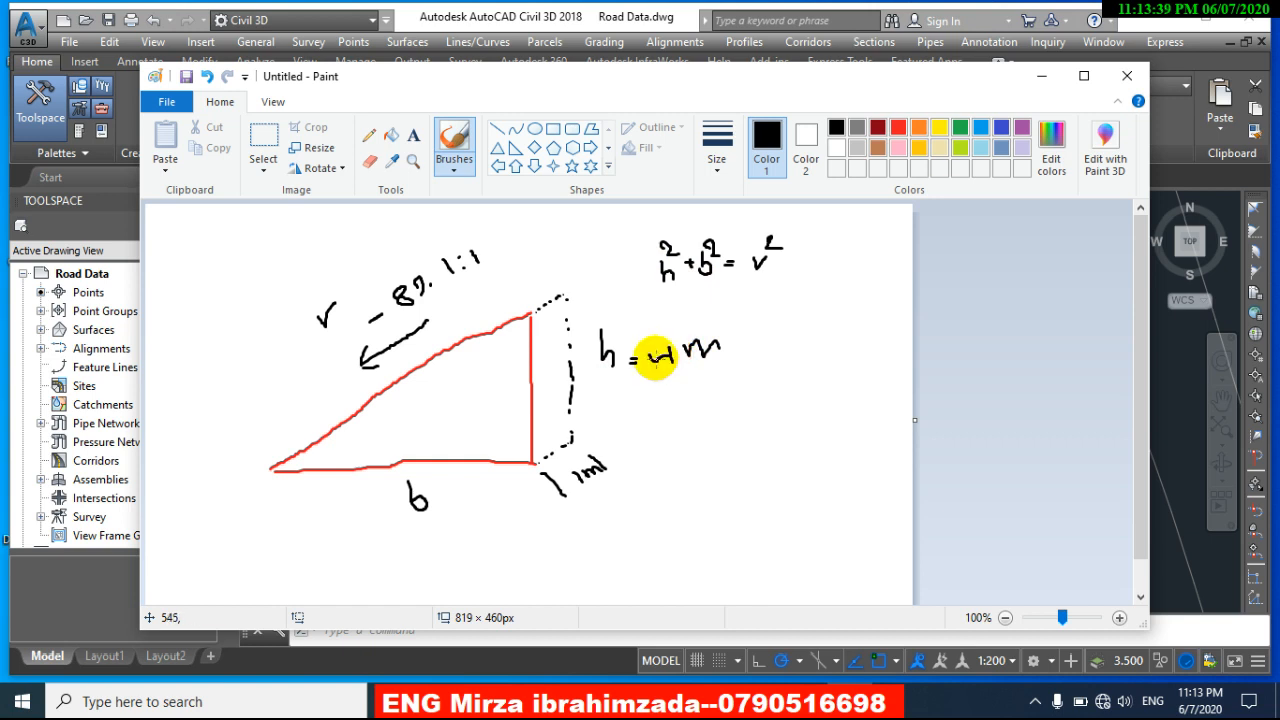
{"action": "mouse_move", "coordinate": [434, 502]}
{"action": "left_mouse_down"}
{"action": "mouse_move", "coordinate": [452, 496]}
{"action": "mouse_move", "coordinate": [466, 511]}
{"action": "mouse_move", "coordinate": [469, 495]}
{"action": "mouse_move", "coordinate": [512, 493]}
{"action": "left_mouse_up"}
{"action": "left_click", "coordinate": [472, 502]}
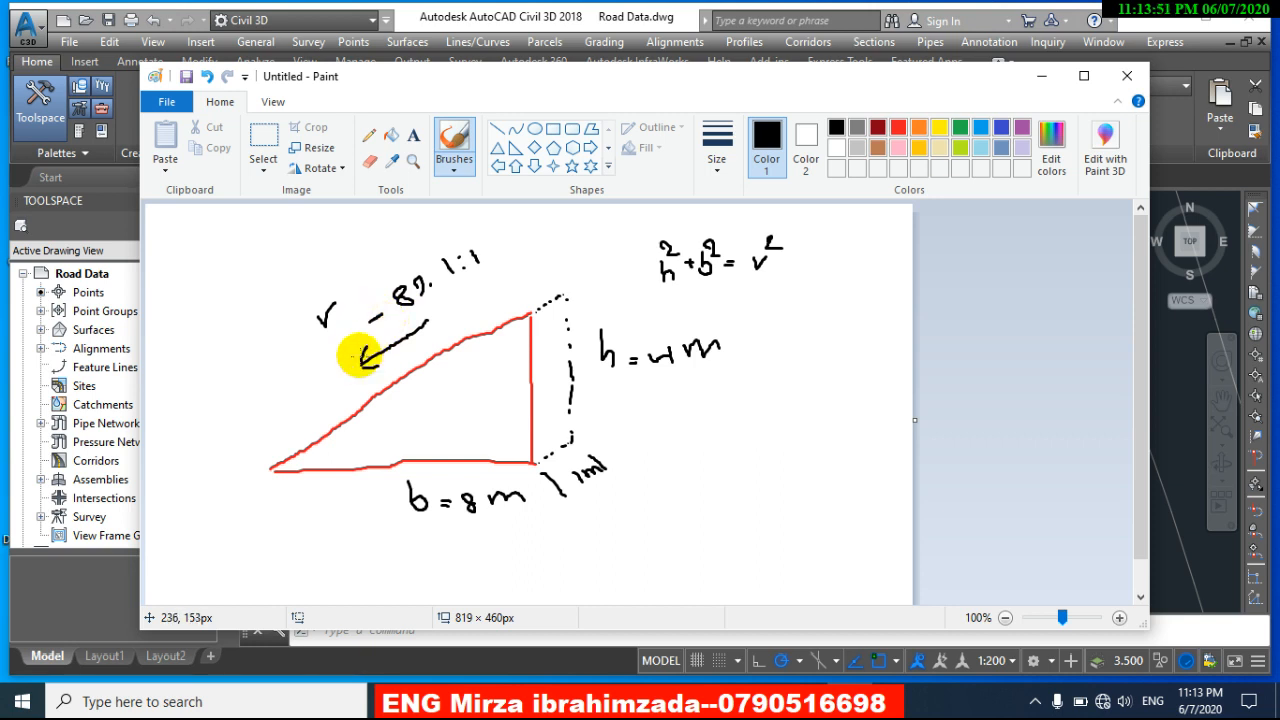
Step: Sketch an uphill arrow with a plus sign by the slope's lower end, and return to the Civil 3D drawing
{"action": "left_click_drag", "start_coordinate": [259, 436], "coordinate": [334, 395]}
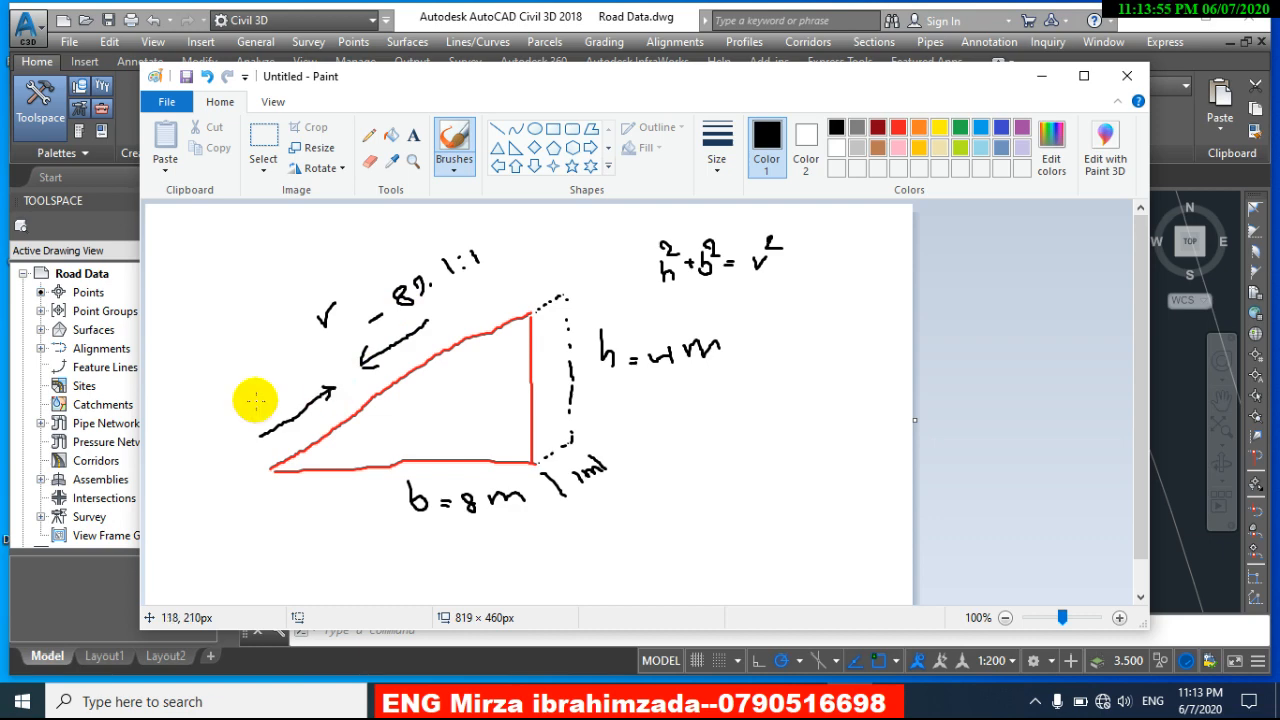
{"action": "left_click_drag", "start_coordinate": [256, 402], "coordinate": [270, 394]}
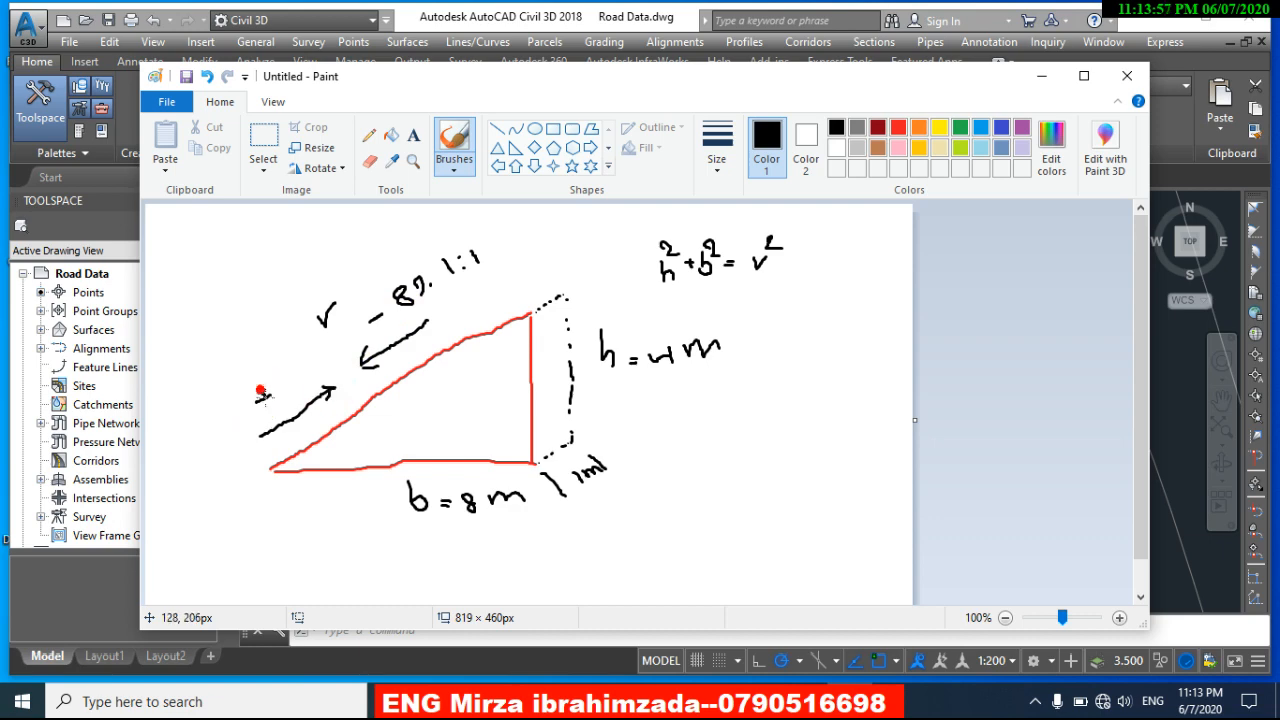
{"action": "left_click", "coordinate": [1040, 77]}
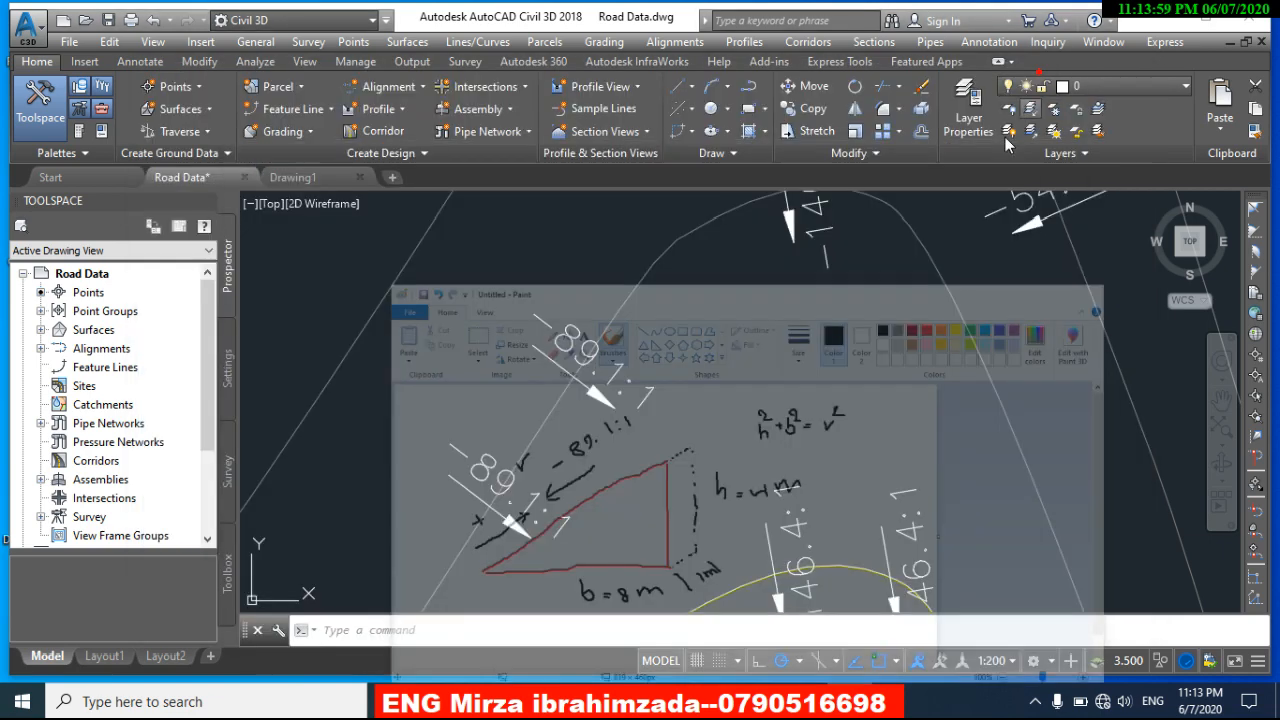
Step: Examine the signs and arrow directions of the two-point slope labels against the one-point labels around the rounded yellow peak
{"action": "scroll", "coordinate": [555, 368], "scroll_direction": "down", "scroll_amount": 4}
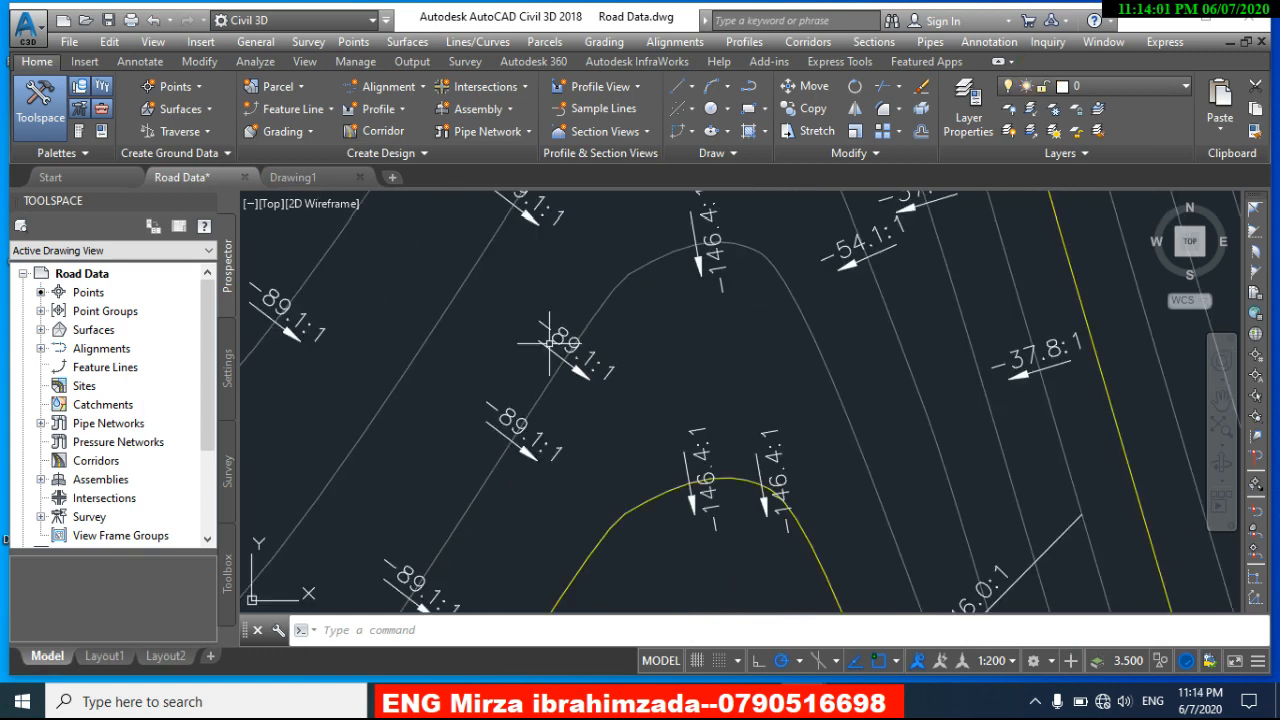
{"action": "scroll", "coordinate": [550, 360], "scroll_direction": "down", "scroll_amount": 3}
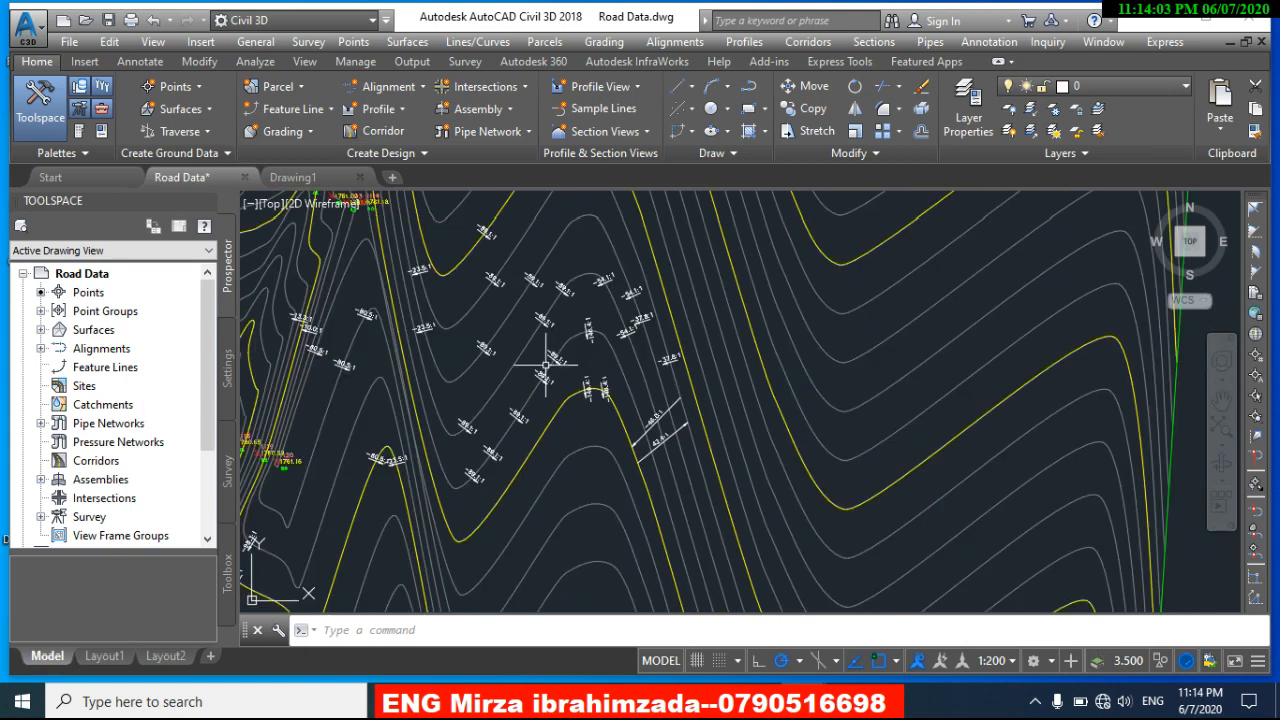
{"action": "scroll", "coordinate": [545, 365], "scroll_direction": "up", "scroll_amount": 2}
{"action": "scroll", "coordinate": [616, 402], "scroll_direction": "up", "scroll_amount": 5}
{"action": "middle_click_drag", "start_coordinate": [618, 407], "coordinate": [533, 383]}
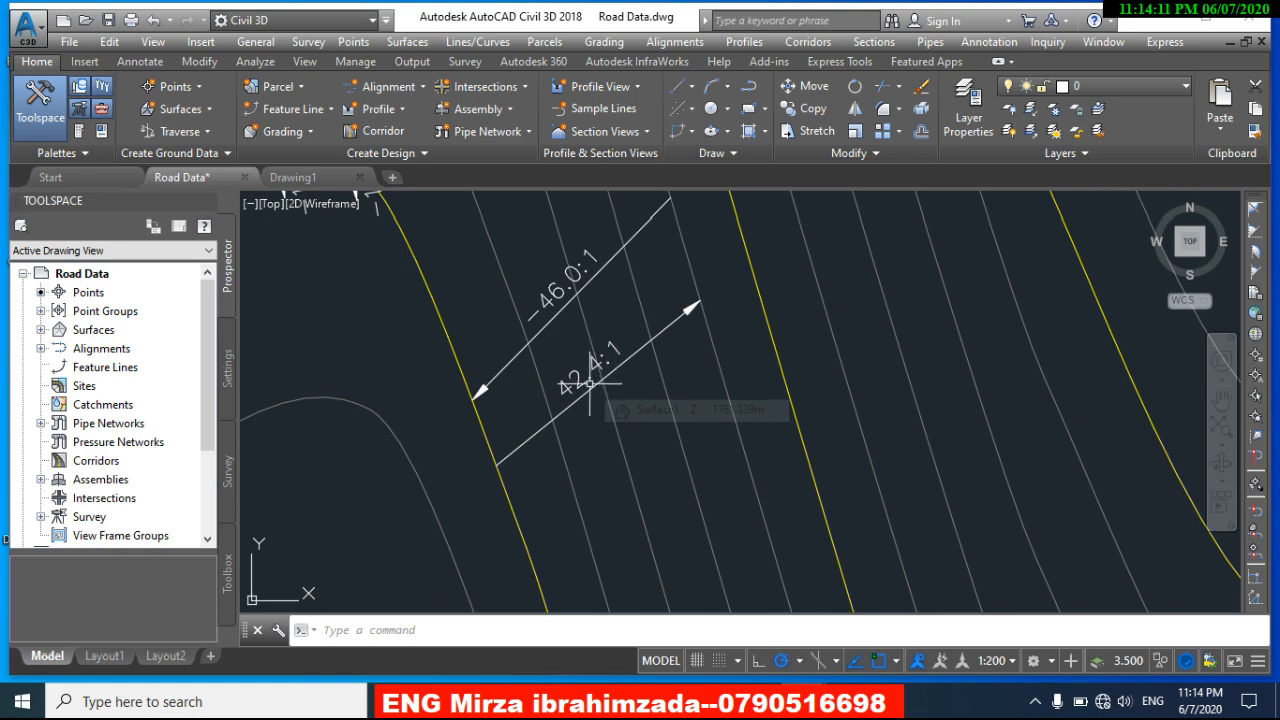
{"action": "scroll", "coordinate": [590, 383], "scroll_direction": "down", "scroll_amount": 3}
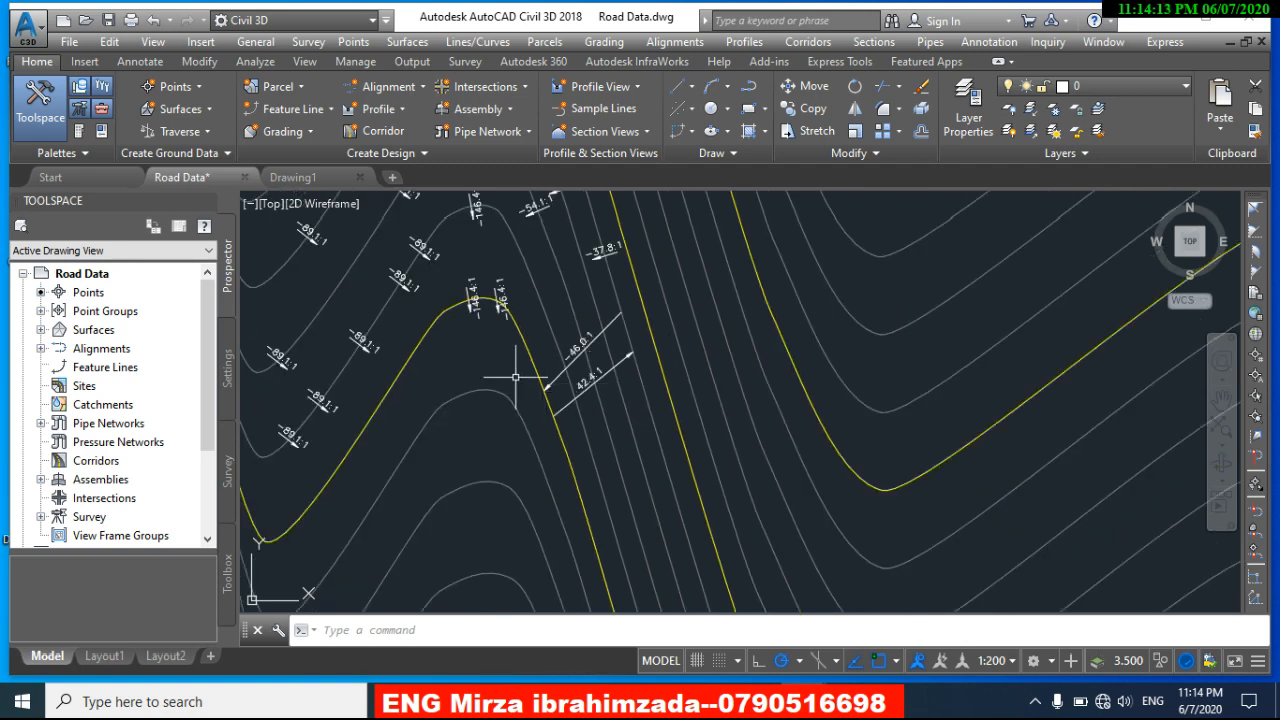
{"action": "scroll", "coordinate": [513, 375], "scroll_direction": "down", "scroll_amount": 2}
{"action": "scroll", "coordinate": [511, 372], "scroll_direction": "up", "scroll_amount": 3}
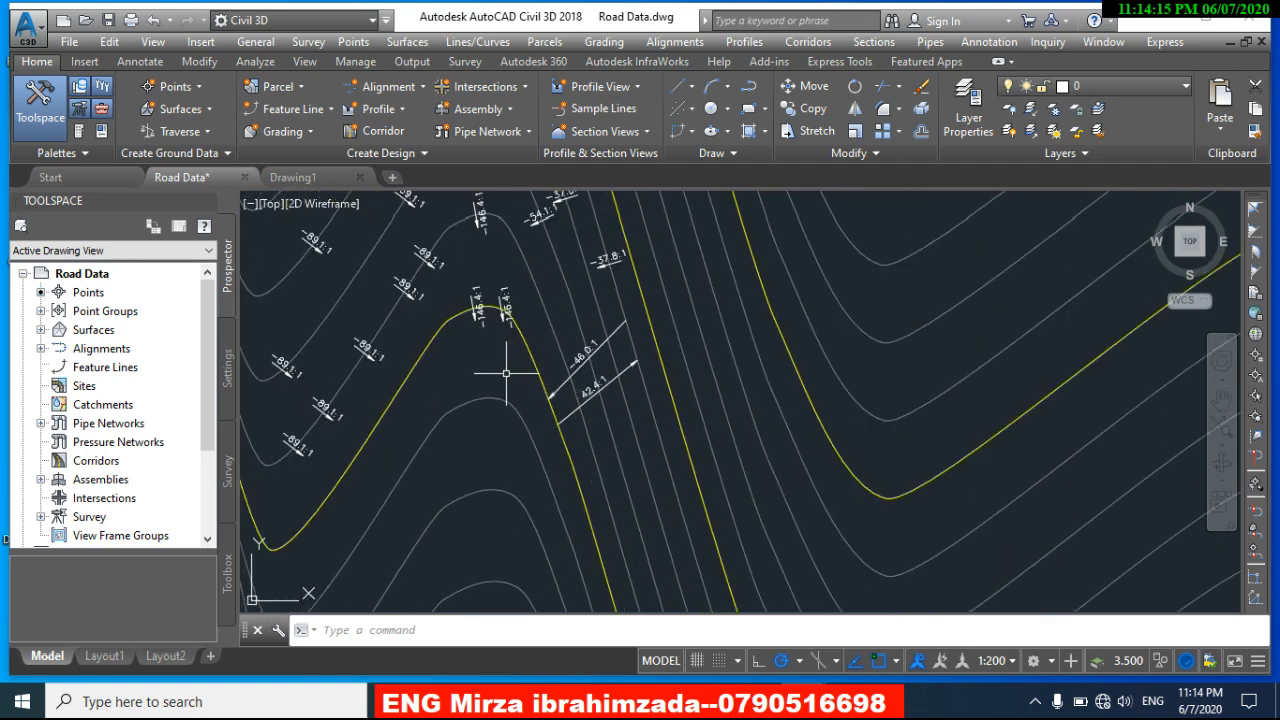
{"action": "scroll", "coordinate": [506, 373], "scroll_direction": "down", "scroll_amount": 2}
{"action": "scroll", "coordinate": [495, 360], "scroll_direction": "up", "scroll_amount": 3}
{"action": "scroll", "coordinate": [488, 385], "scroll_direction": "down", "scroll_amount": 2}
{"action": "scroll", "coordinate": [492, 403], "scroll_direction": "up", "scroll_amount": 1}
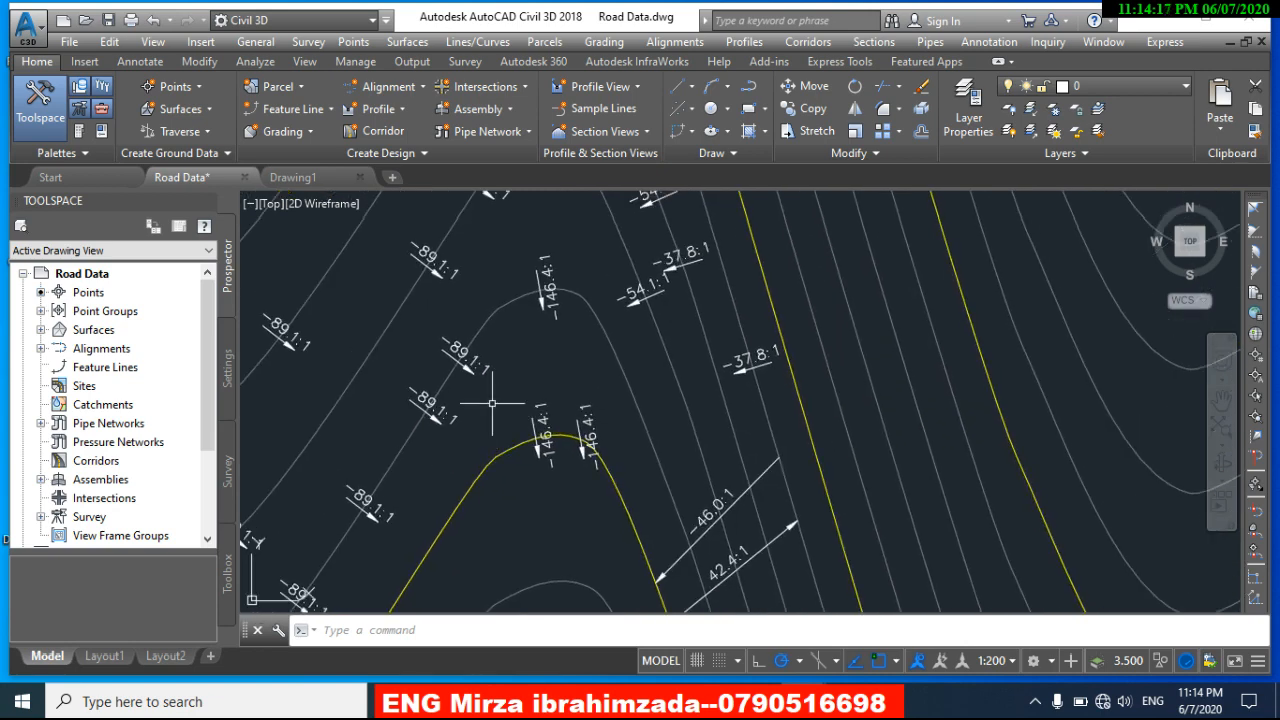
Step: Add One-point surface slope labels along the grey contour just east of the steep yellow contour beside the two-point labels
{"action": "left_click", "coordinate": [407, 41]}
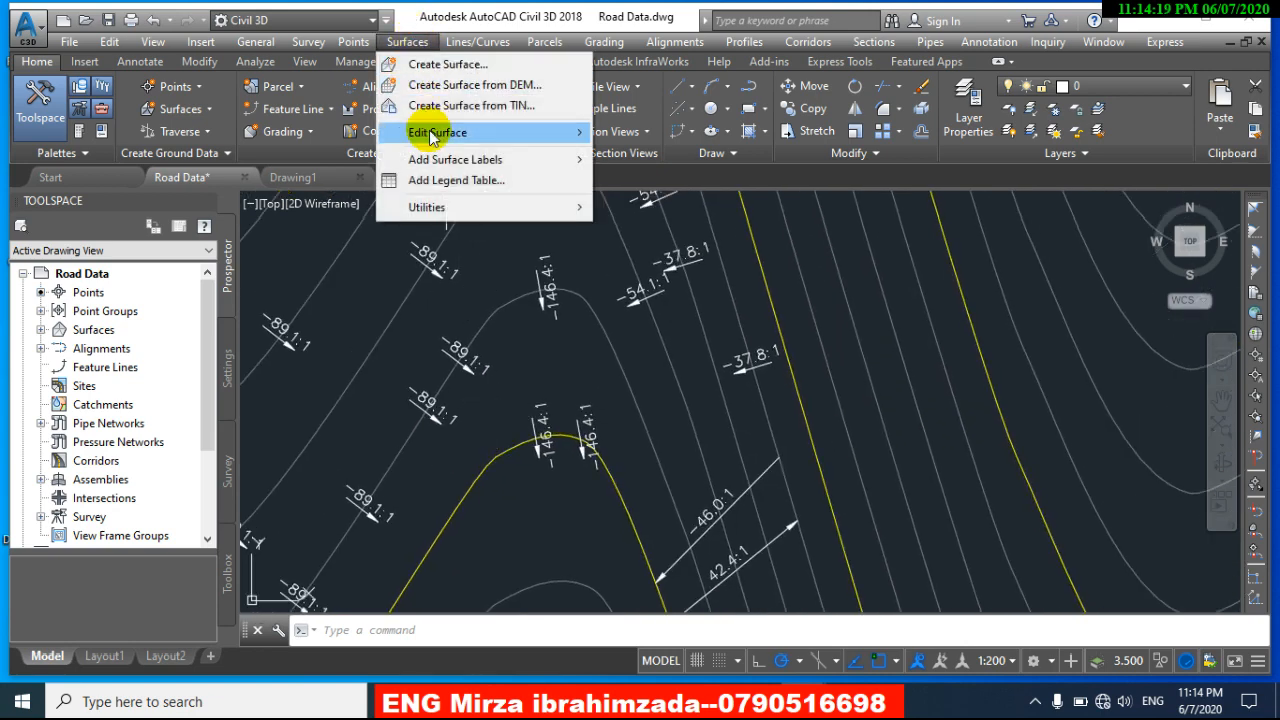
{"action": "mouse_move", "coordinate": [444, 163]}
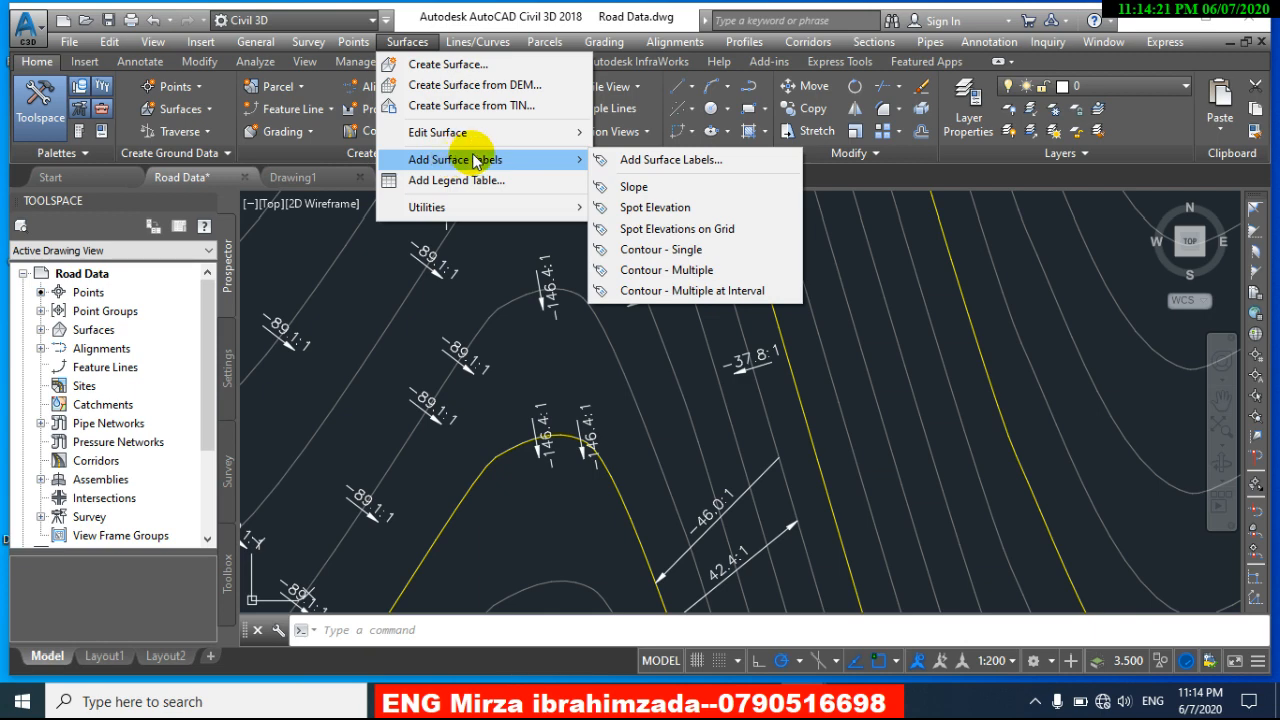
{"action": "left_click", "coordinate": [635, 187]}
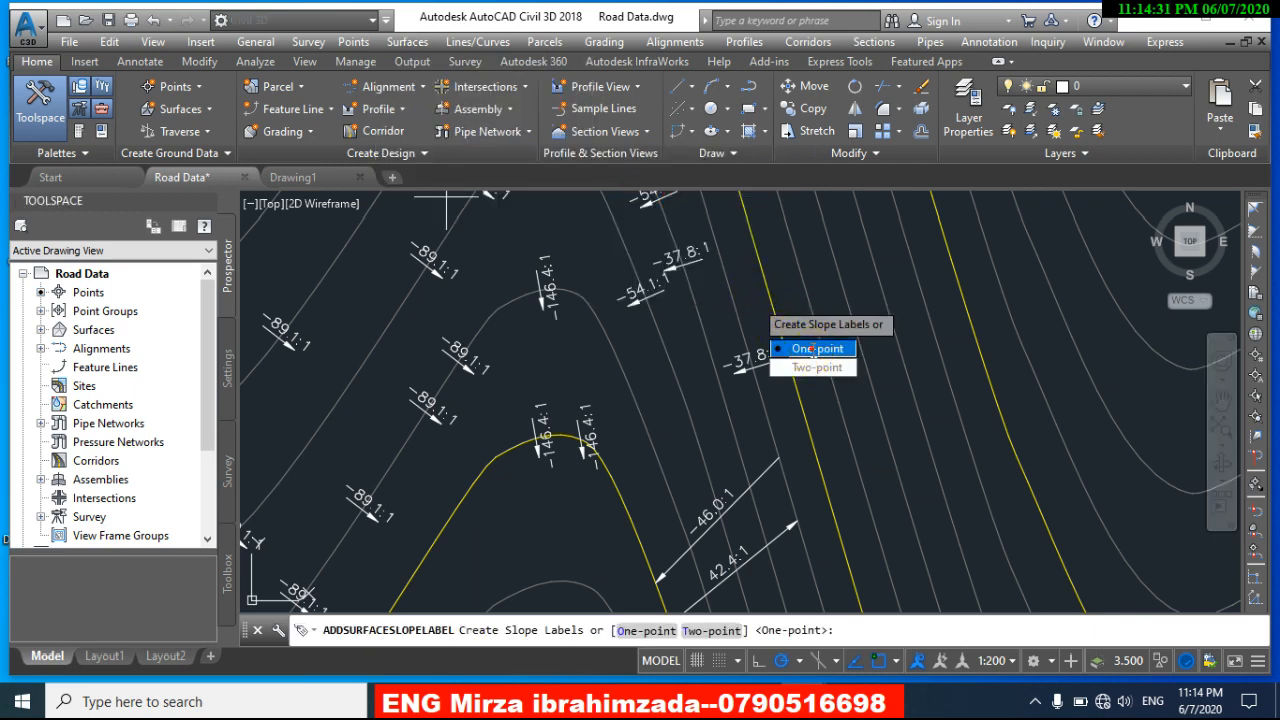
{"action": "left_click", "coordinate": [812, 348]}
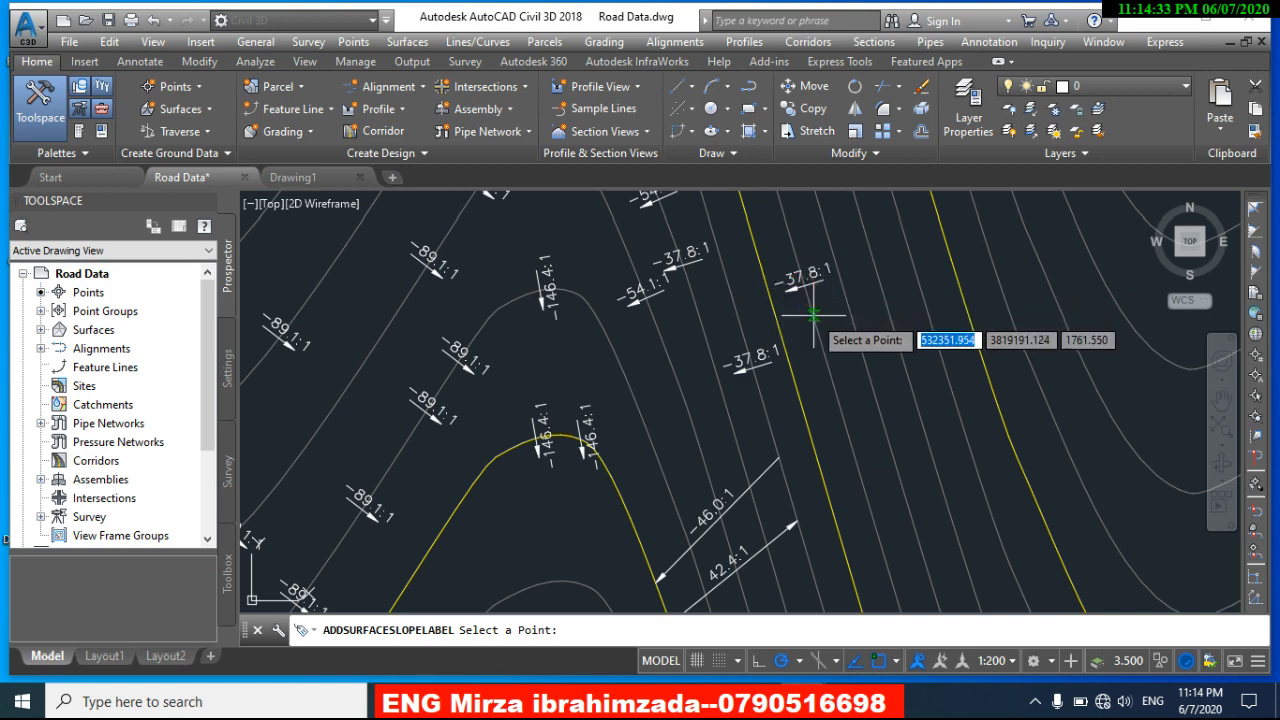
{"action": "scroll", "coordinate": [812, 316], "scroll_direction": "up", "scroll_amount": 2}
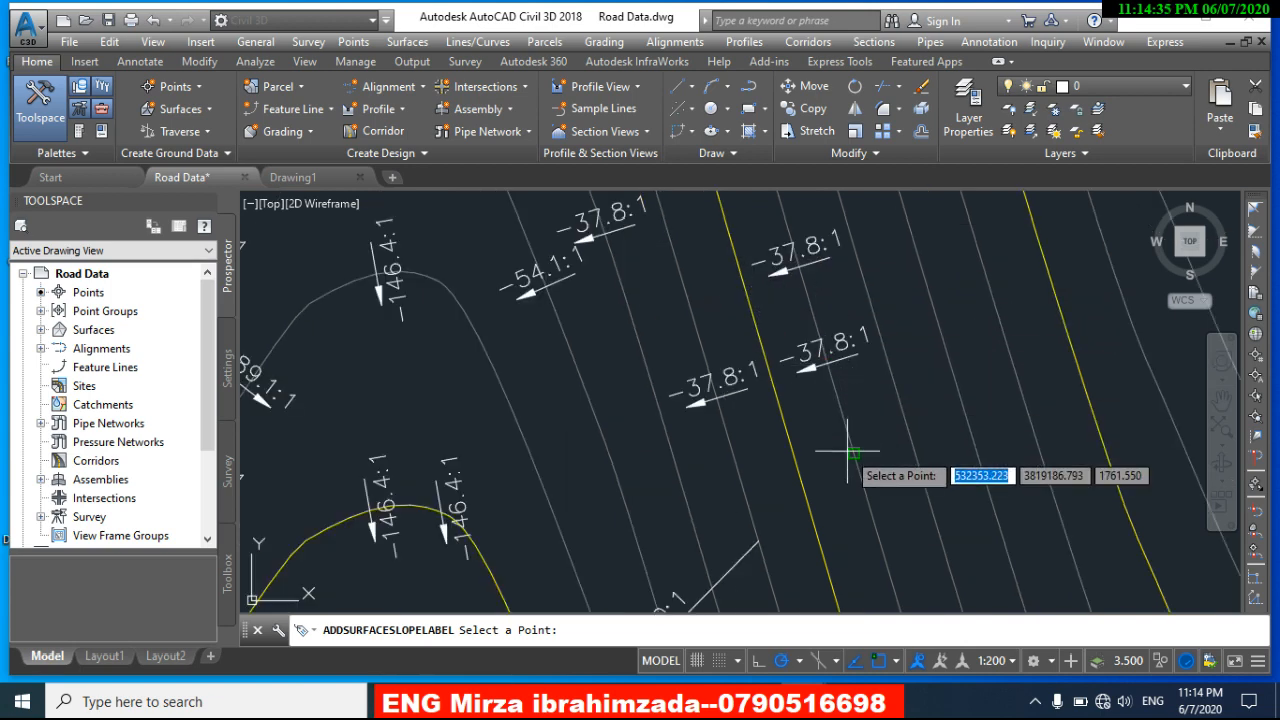
{"action": "scroll", "coordinate": [848, 452], "scroll_direction": "down", "scroll_amount": 2}
{"action": "left_click", "coordinate": [807, 390]}
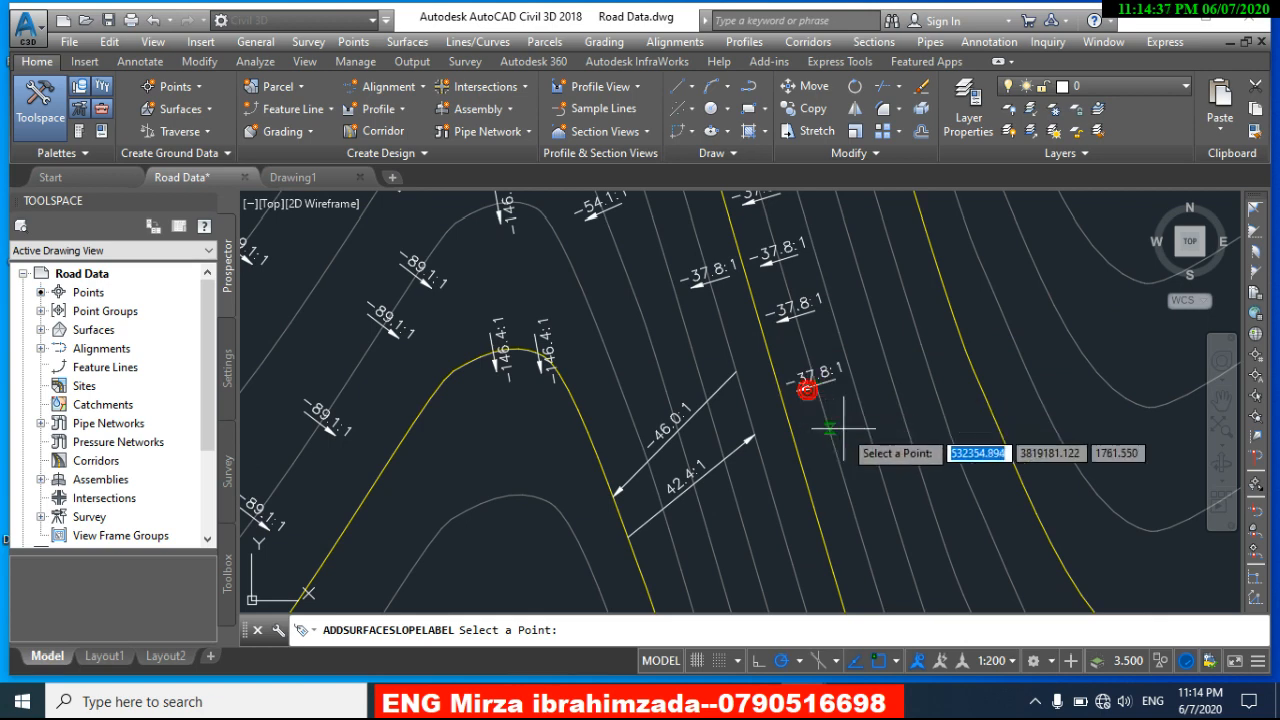
Step: Add more one-point slope labels around the next yellow contour to the east and on the grey contour beyond it
{"action": "left_click", "coordinate": [905, 350]}
{"action": "left_click", "coordinate": [945, 283]}
{"action": "middle_click_drag", "start_coordinate": [957, 277], "coordinate": [887, 352]}
{"action": "left_click", "coordinate": [953, 306]}
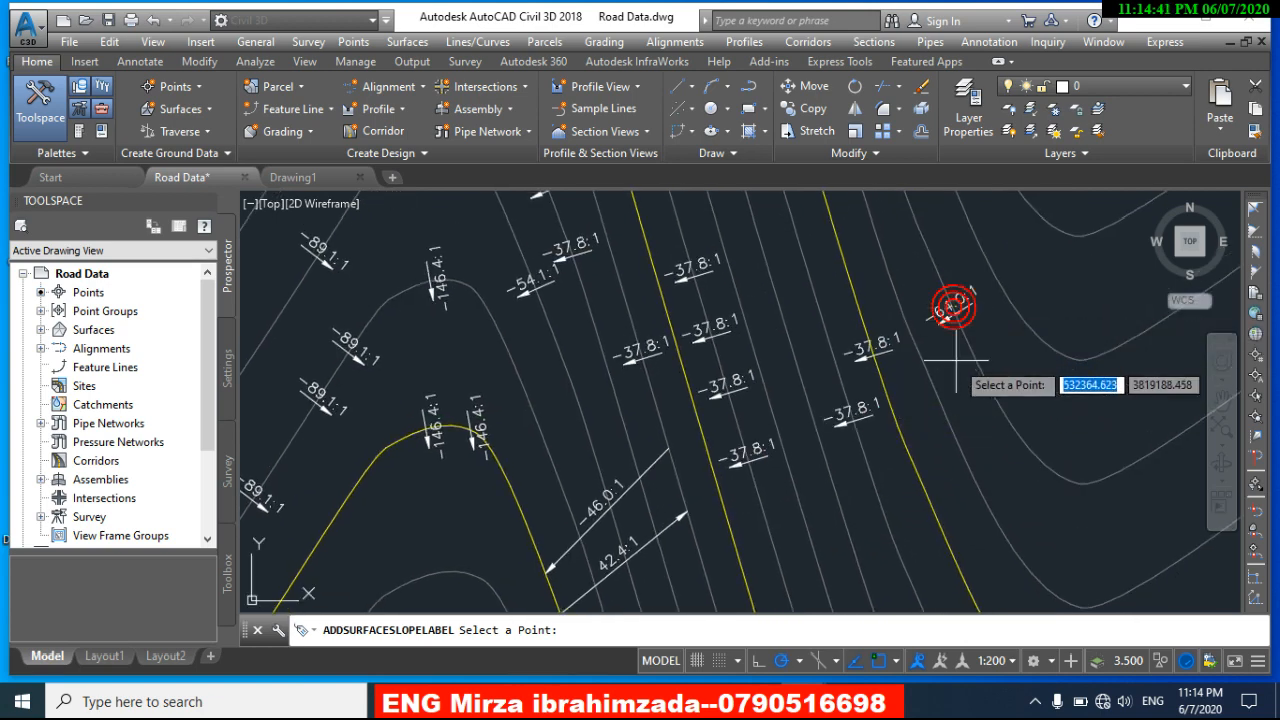
Step: Add a row of one-point slope labels westward from the outer grey contour across the eastern yellow contour and neighbouring grey contours
{"action": "middle_click_drag", "start_coordinate": [925, 285], "coordinate": [893, 322]}
{"action": "left_click", "coordinate": [878, 266]}
{"action": "left_click", "coordinate": [830, 254]}
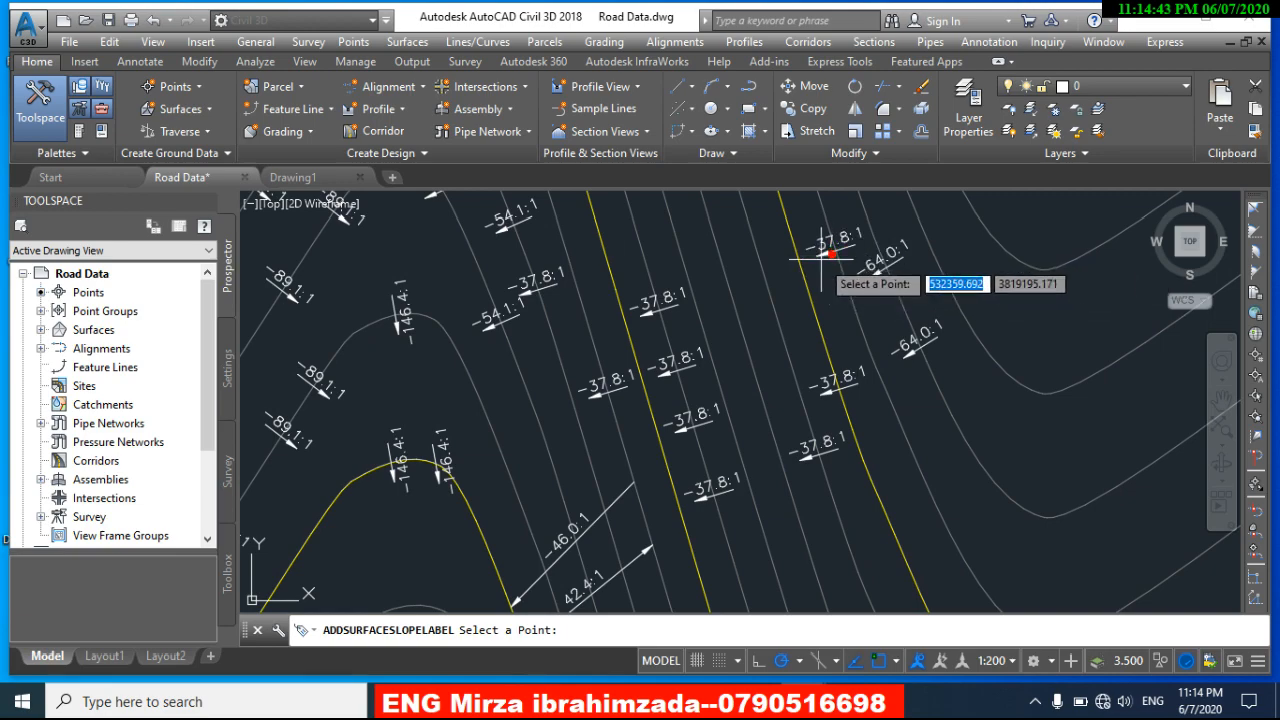
{"action": "left_click", "coordinate": [787, 252]}
{"action": "left_click", "coordinate": [753, 256]}
{"action": "left_click", "coordinate": [719, 254]}
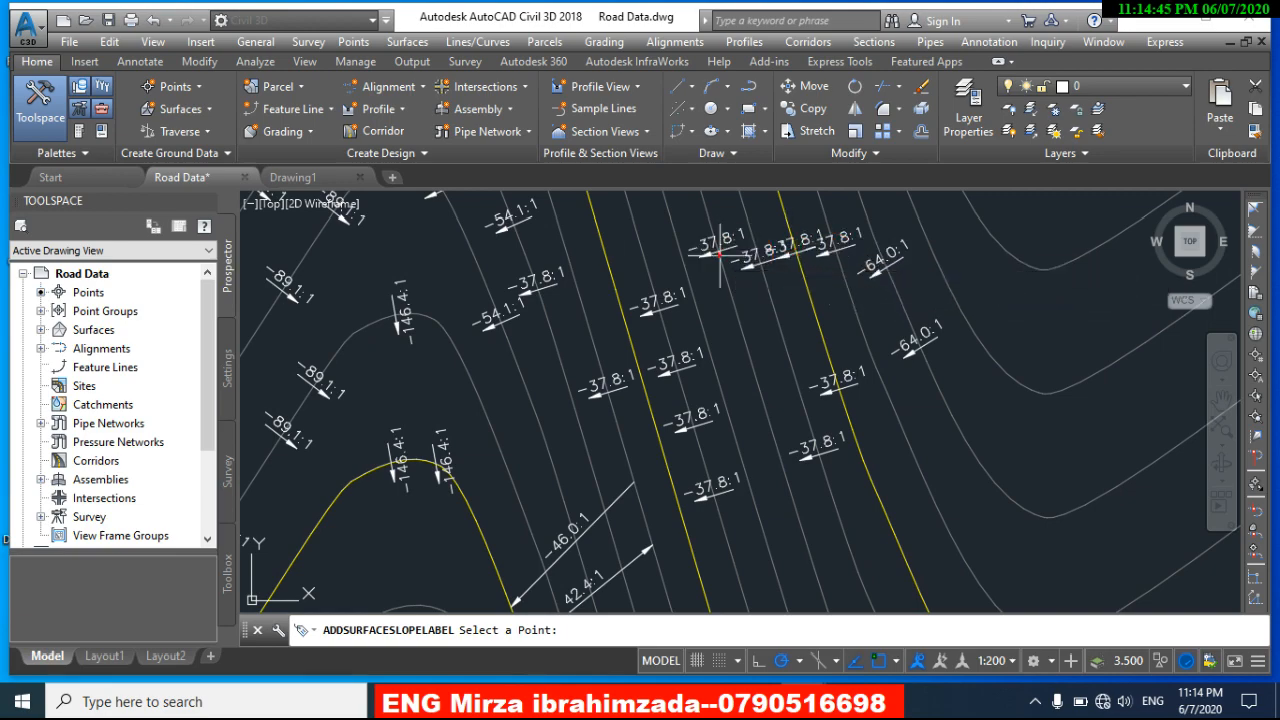
{"action": "scroll", "coordinate": [719, 254], "scroll_direction": "down", "scroll_amount": 6}
{"action": "key", "text": "Escape"}
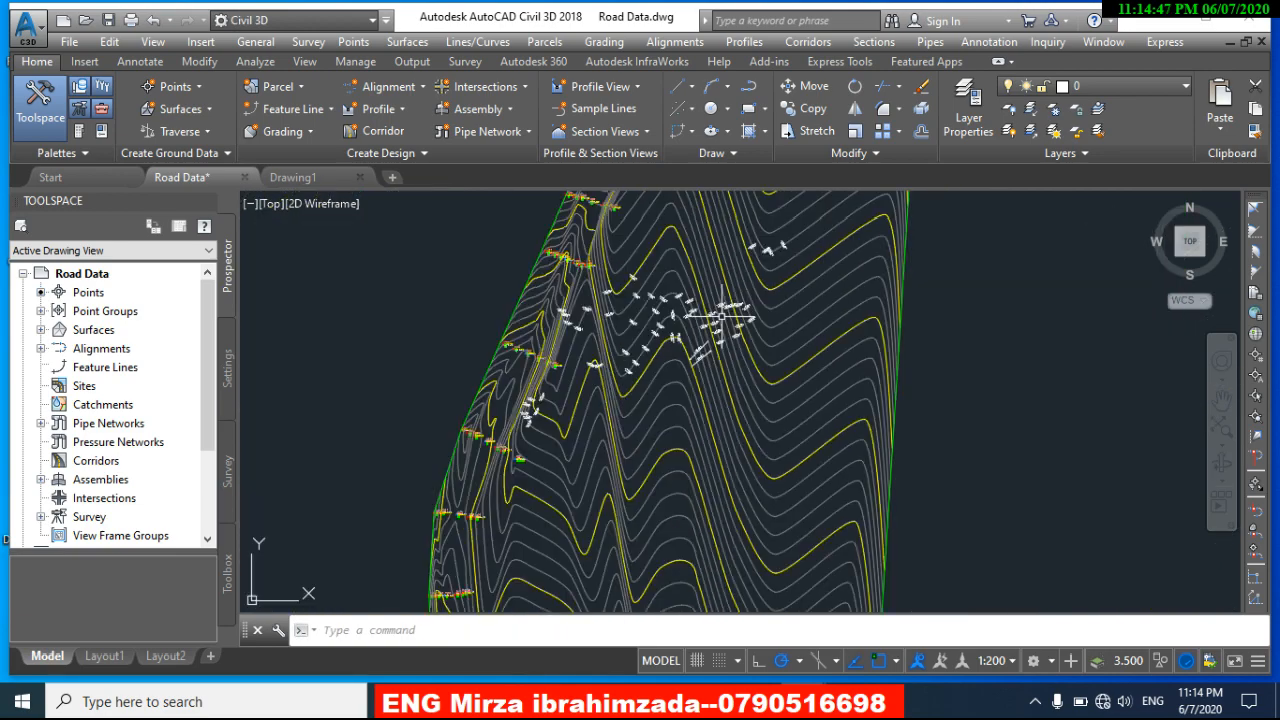
Step: Add a Two-point surface slope label running northeast across the steep yellow contour, north of the existing one-point labels
{"action": "scroll", "coordinate": [737, 355], "scroll_direction": "up", "scroll_amount": 7}
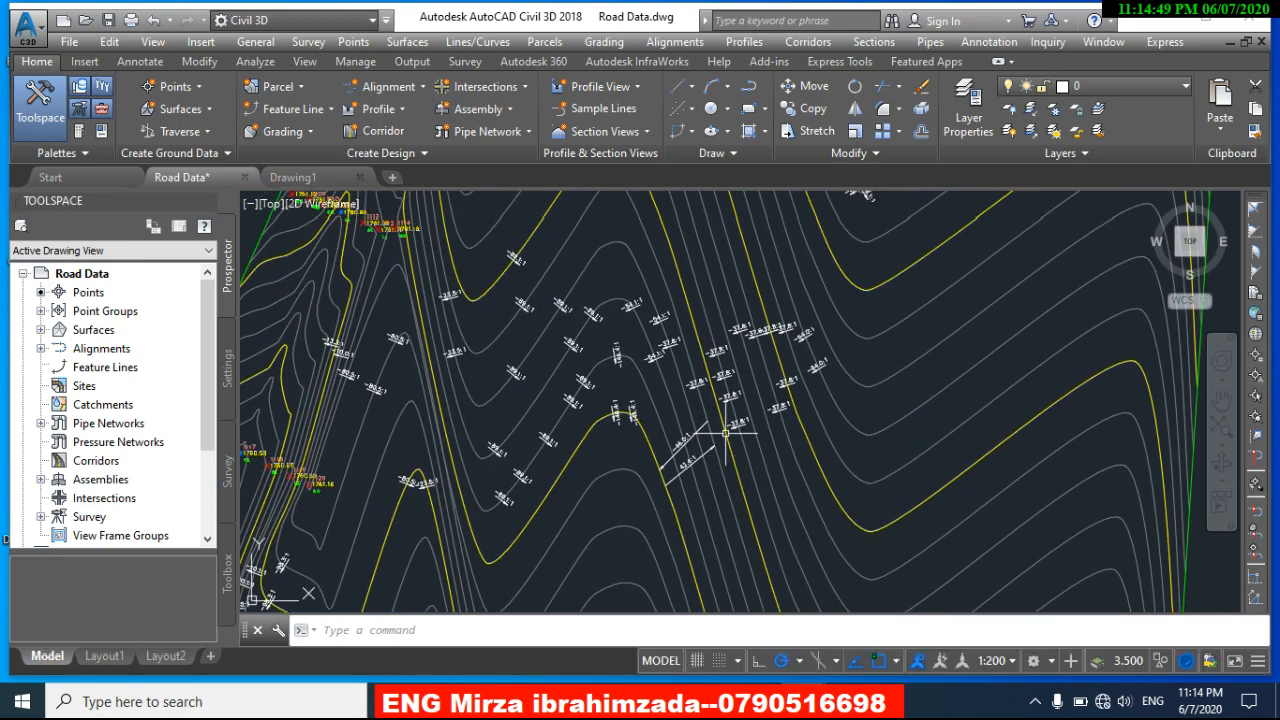
{"action": "middle_click_drag", "start_coordinate": [536, 383], "coordinate": [625, 399]}
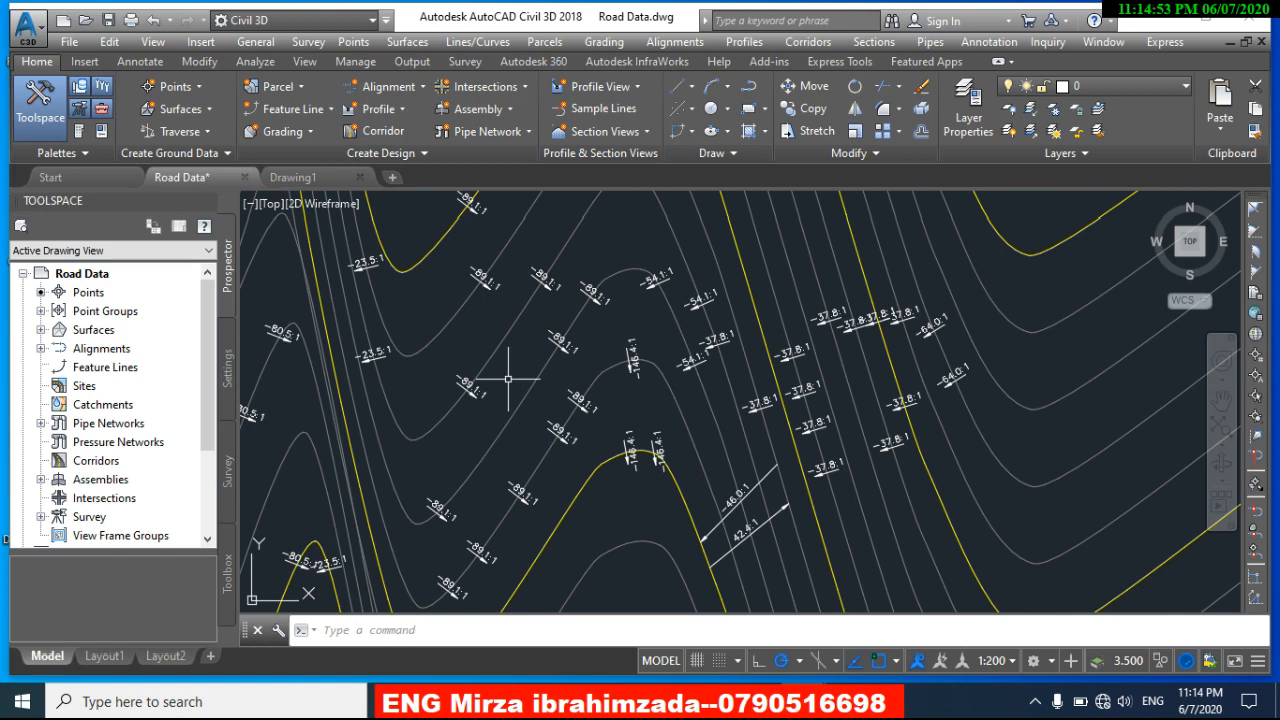
{"action": "left_click", "coordinate": [408, 44]}
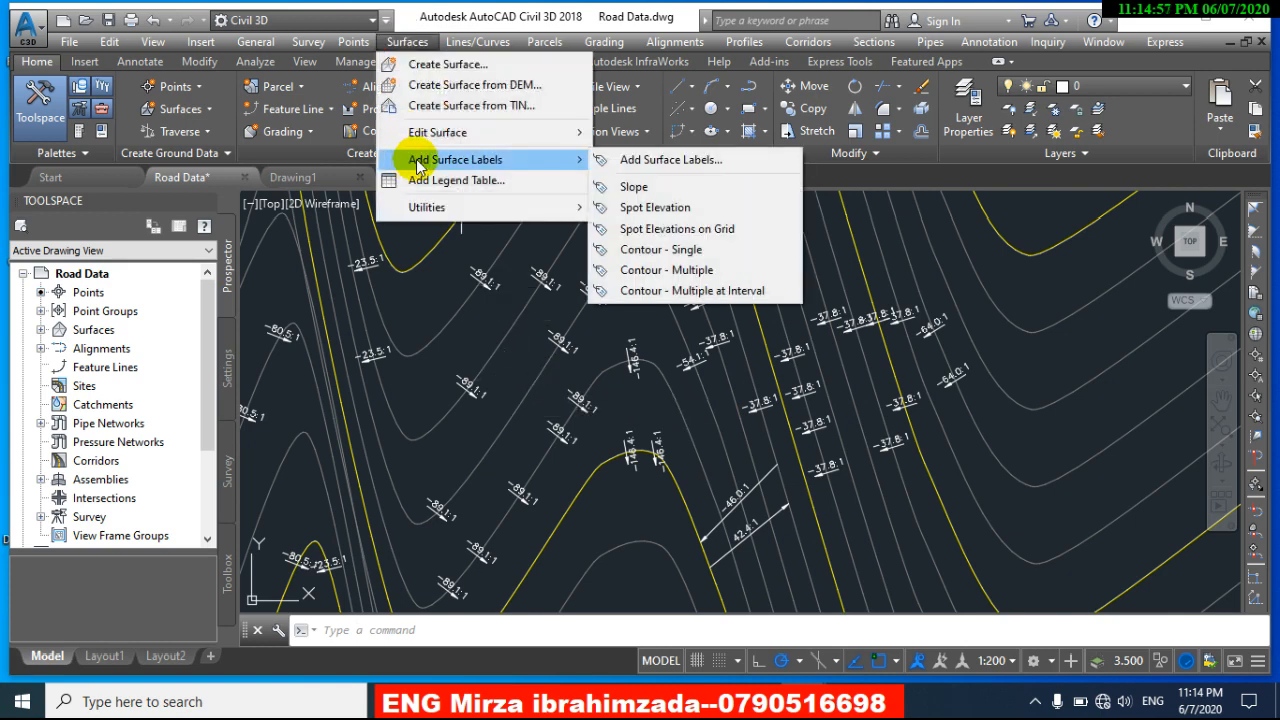
{"action": "left_click", "coordinate": [653, 186]}
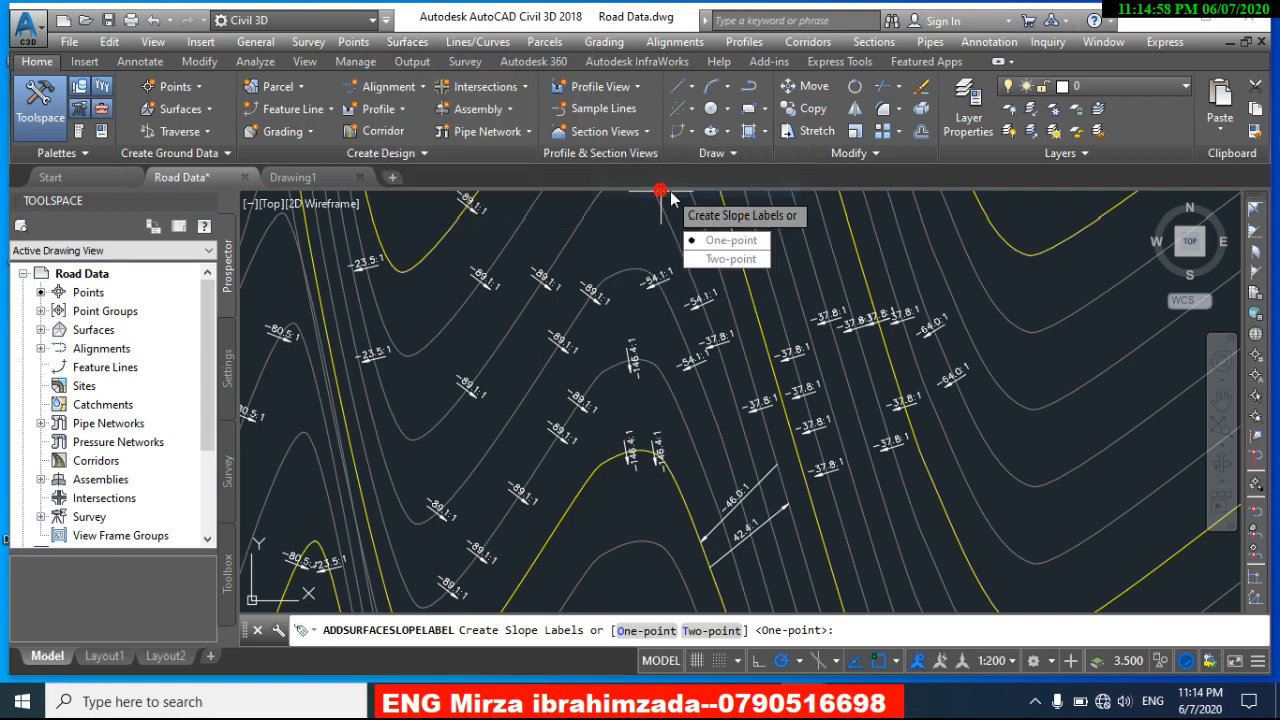
{"action": "left_click", "coordinate": [716, 258]}
{"action": "scroll", "coordinate": [700, 290], "scroll_direction": "down", "scroll_amount": 4}
{"action": "left_click", "coordinate": [709, 322]}
{"action": "scroll", "coordinate": [750, 300], "scroll_direction": "up", "scroll_amount": 4}
{"action": "left_click", "coordinate": [779, 255]}
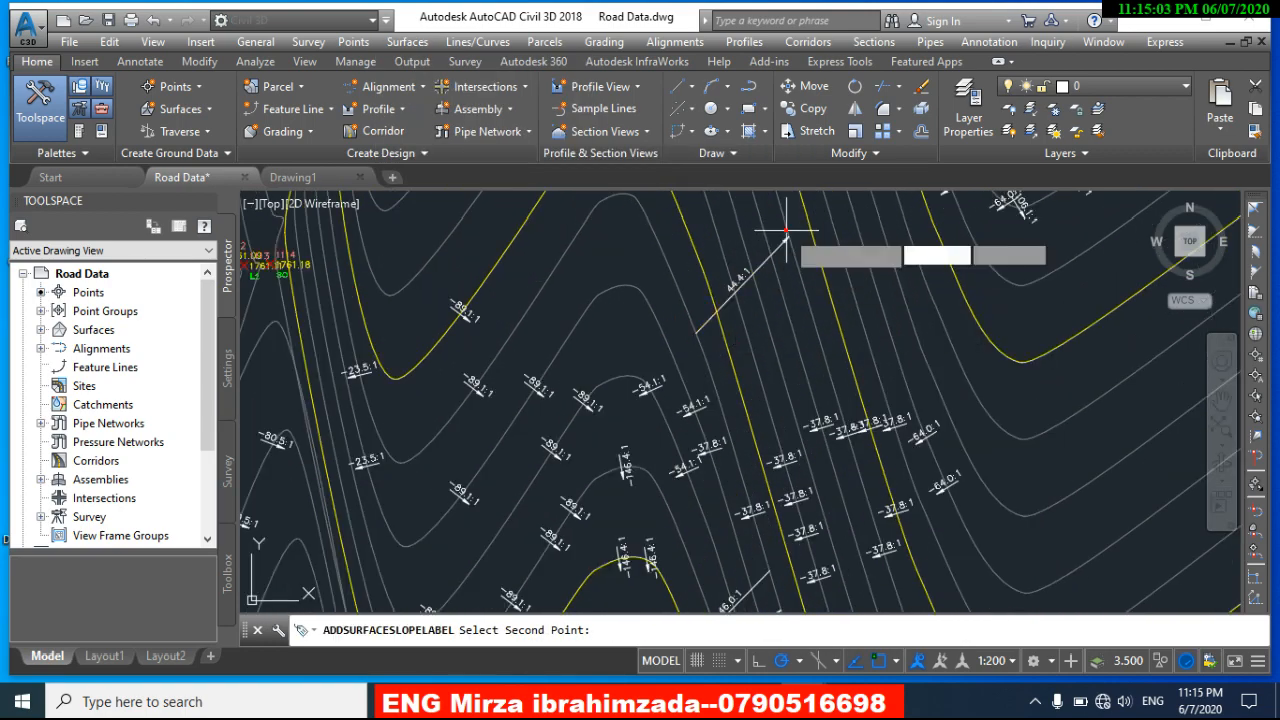
{"action": "key", "text": "Escape"}
Step: Examine the ratio, sign and arrow direction of the new two-point slope label crossing the yellow contour
{"action": "scroll", "coordinate": [770, 250], "scroll_direction": "up", "scroll_amount": 5}
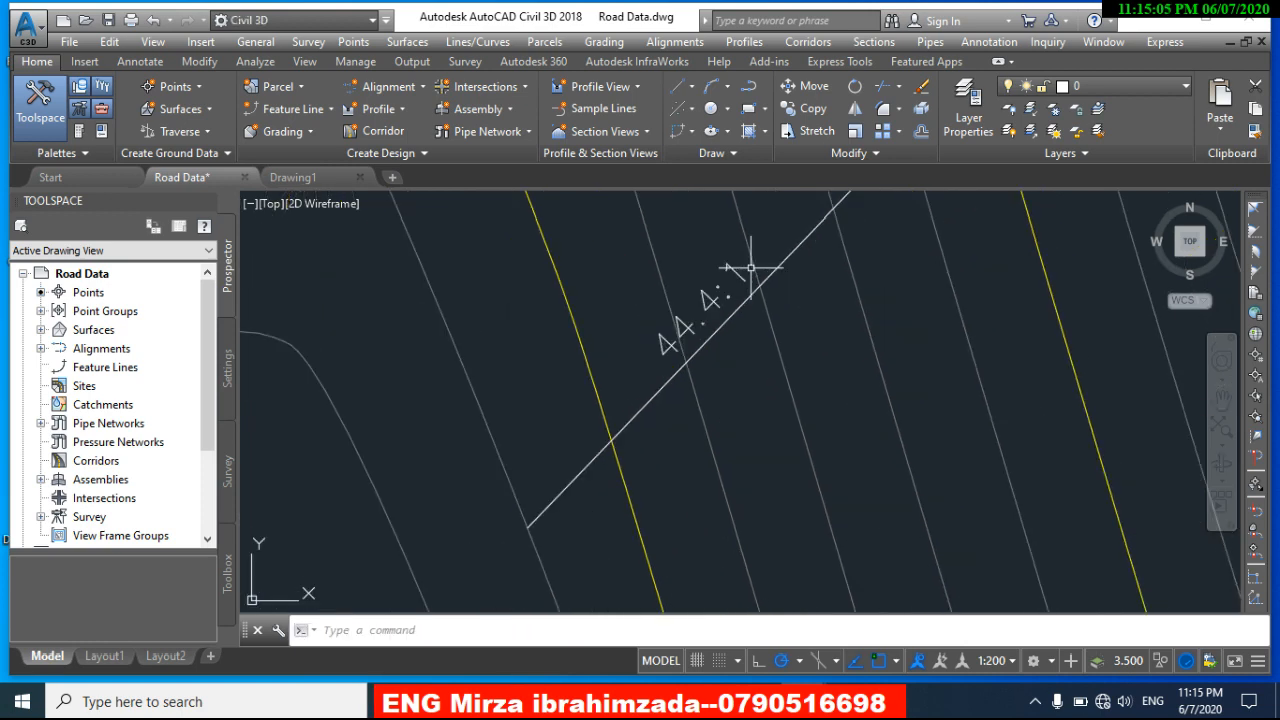
{"action": "scroll", "coordinate": [754, 267], "scroll_direction": "down", "scroll_amount": 2}
{"action": "middle_click_drag", "start_coordinate": [753, 268], "coordinate": [729, 327]}
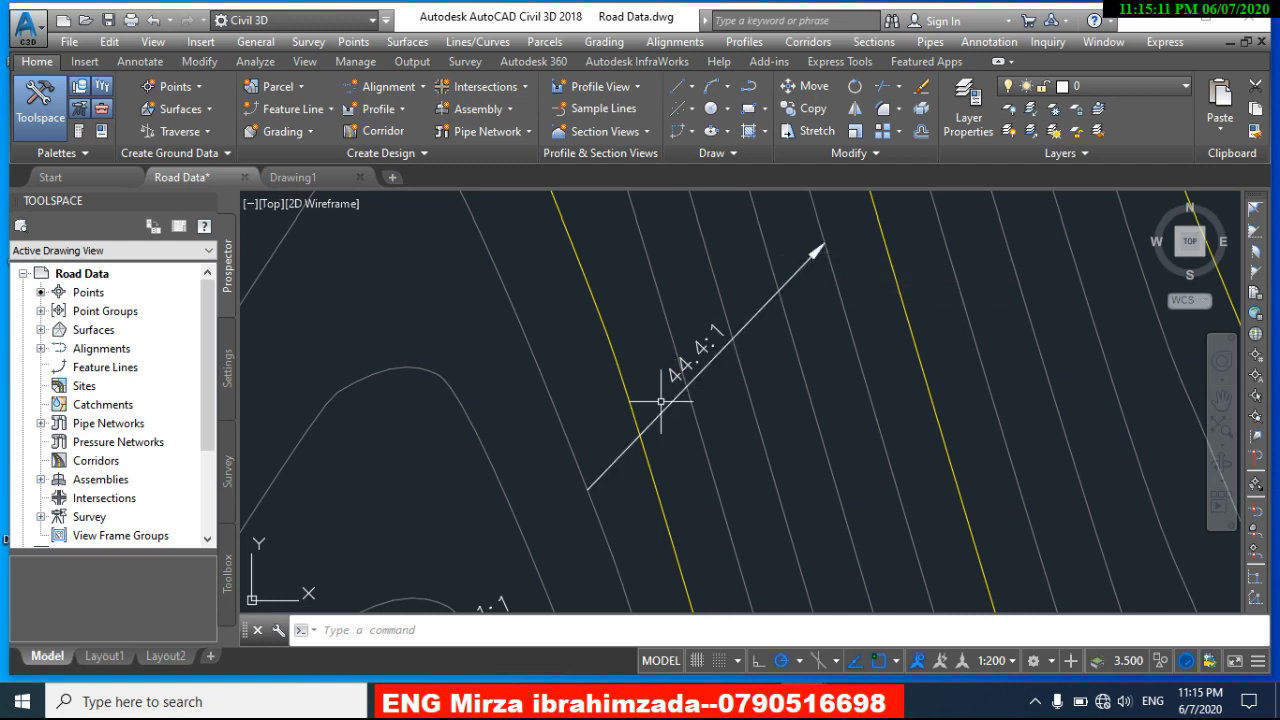
{"action": "scroll", "coordinate": [660, 396], "scroll_direction": "down", "scroll_amount": 4}
{"action": "scroll", "coordinate": [660, 396], "scroll_direction": "up", "scroll_amount": 3}
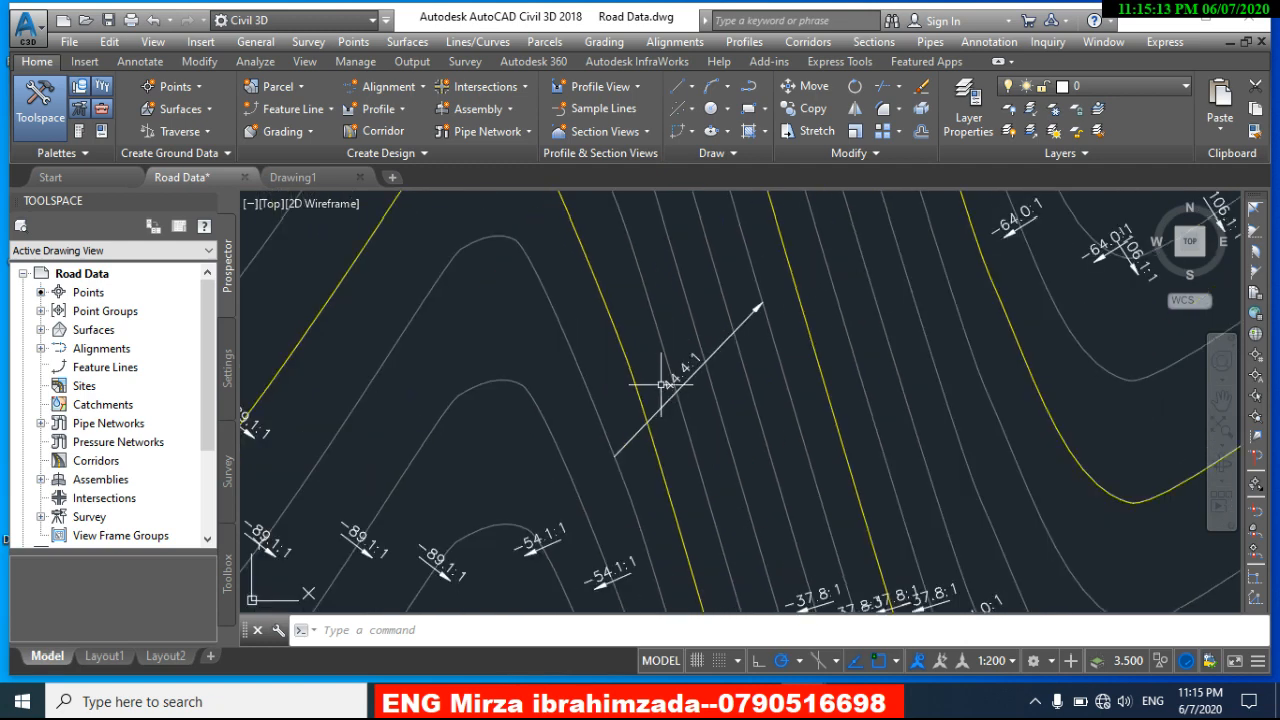
{"action": "scroll", "coordinate": [660, 385], "scroll_direction": "up", "scroll_amount": 4}
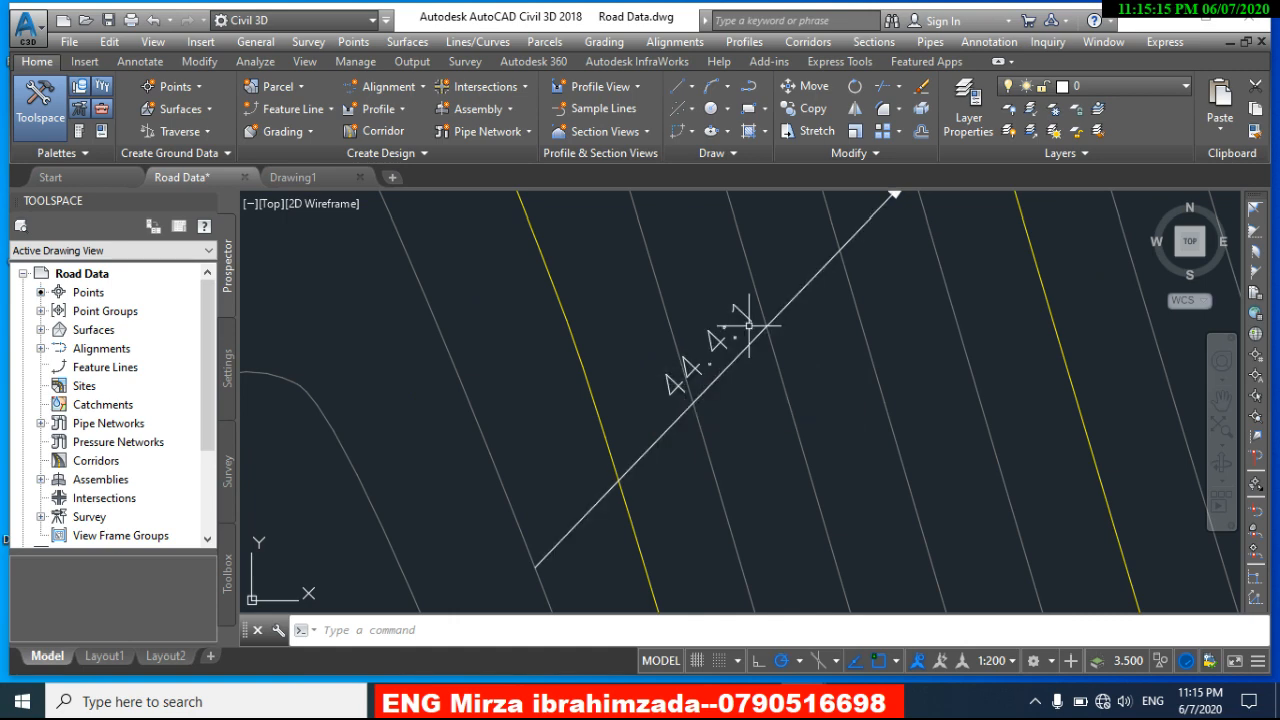
{"action": "scroll", "coordinate": [749, 325], "scroll_direction": "down", "scroll_amount": 2}
{"action": "middle_click_drag", "start_coordinate": [727, 327], "coordinate": [696, 351]}
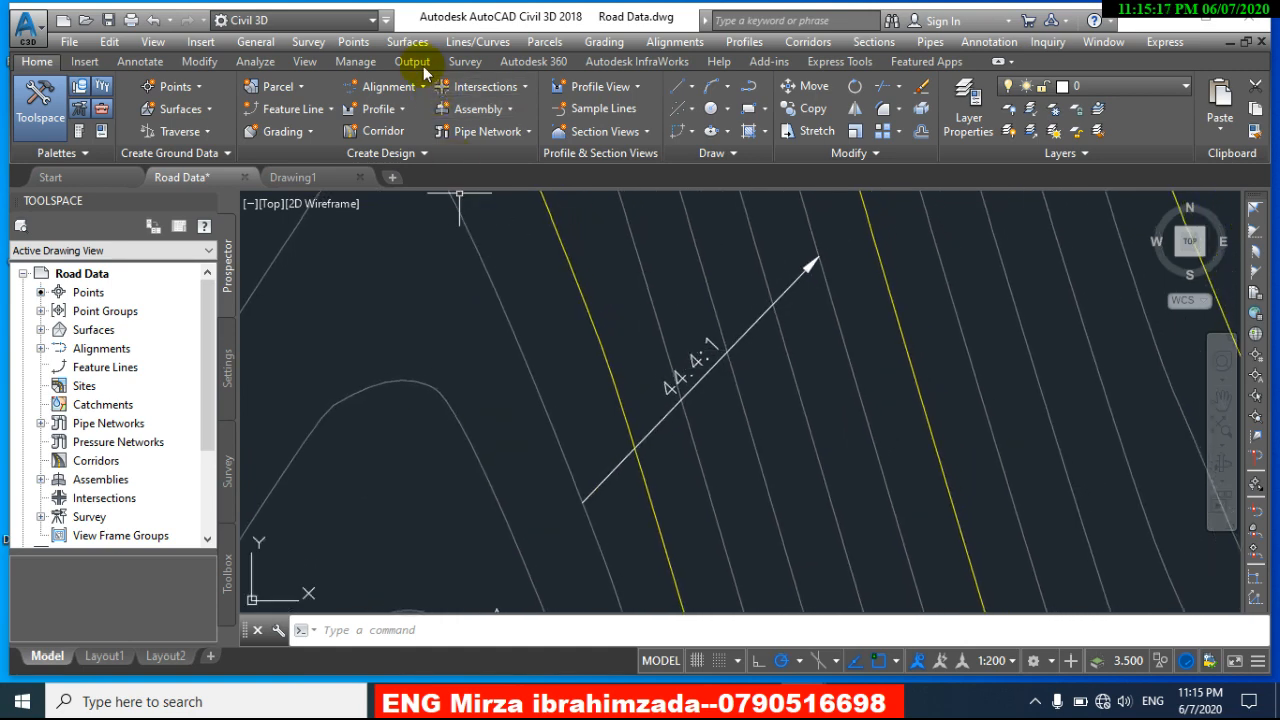
Step: Add Spot Elevation surface labels at successive points on the steep contours southeast of the new two-point slope label
{"action": "left_click", "coordinate": [392, 43]}
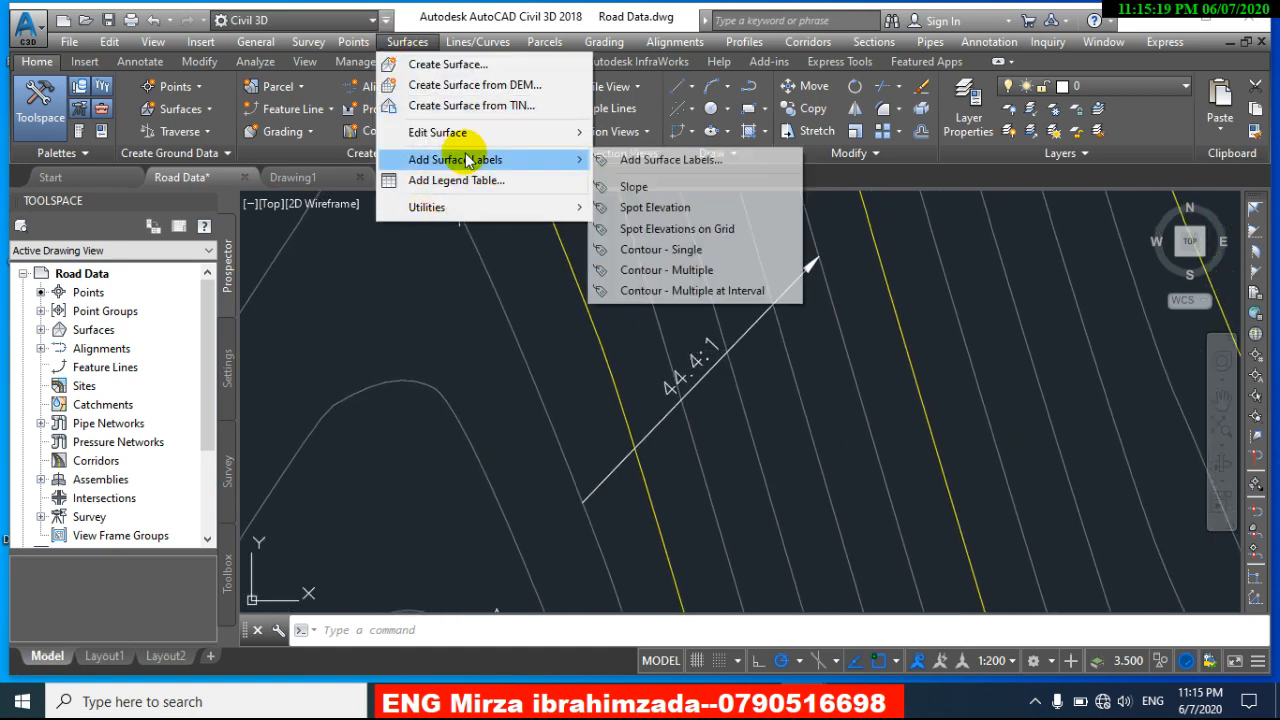
{"action": "left_click", "coordinate": [665, 210]}
{"action": "scroll", "coordinate": [663, 210], "scroll_direction": "down", "scroll_amount": 3}
{"action": "scroll", "coordinate": [685, 327], "scroll_direction": "up", "scroll_amount": 5}
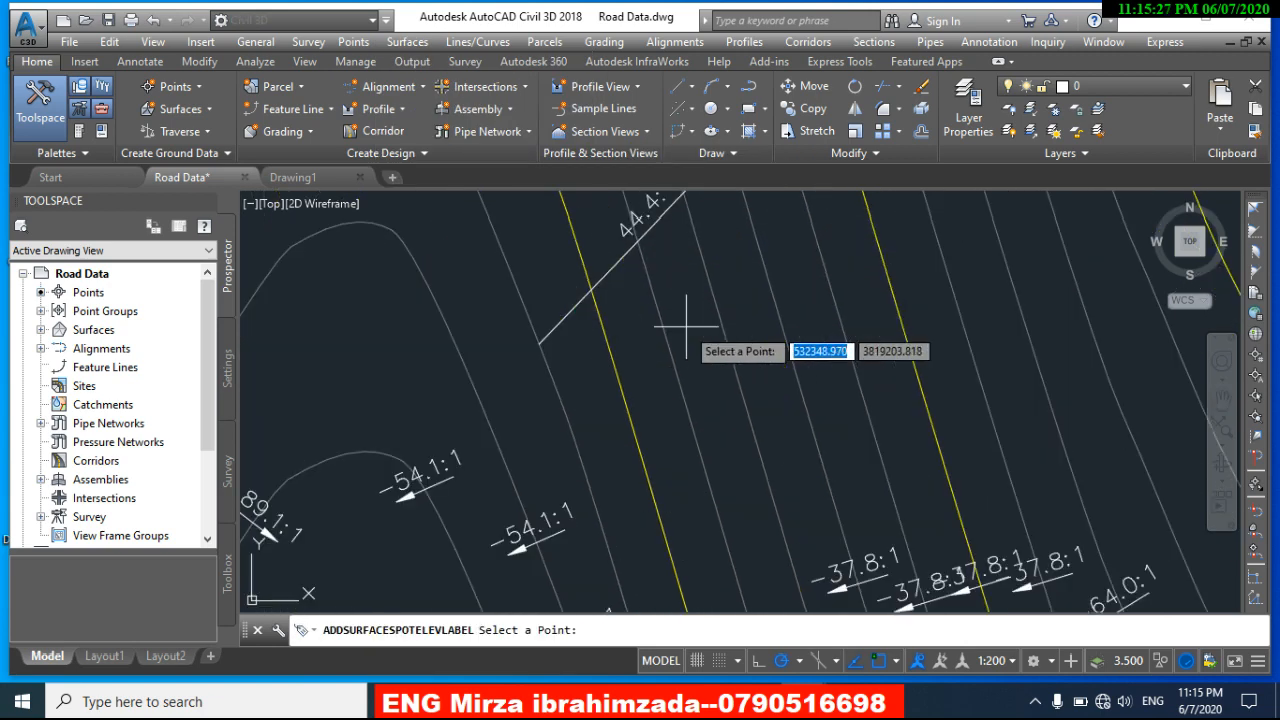
{"action": "left_click", "coordinate": [639, 336]}
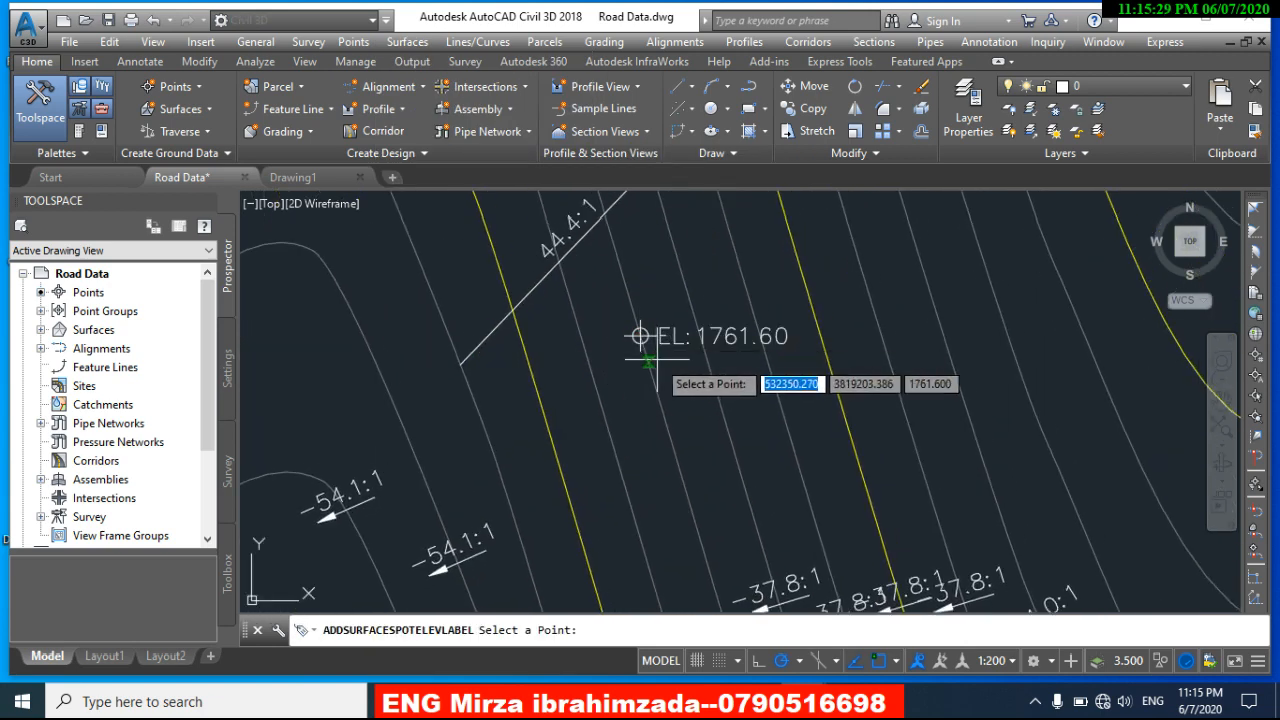
{"action": "left_click", "coordinate": [720, 396]}
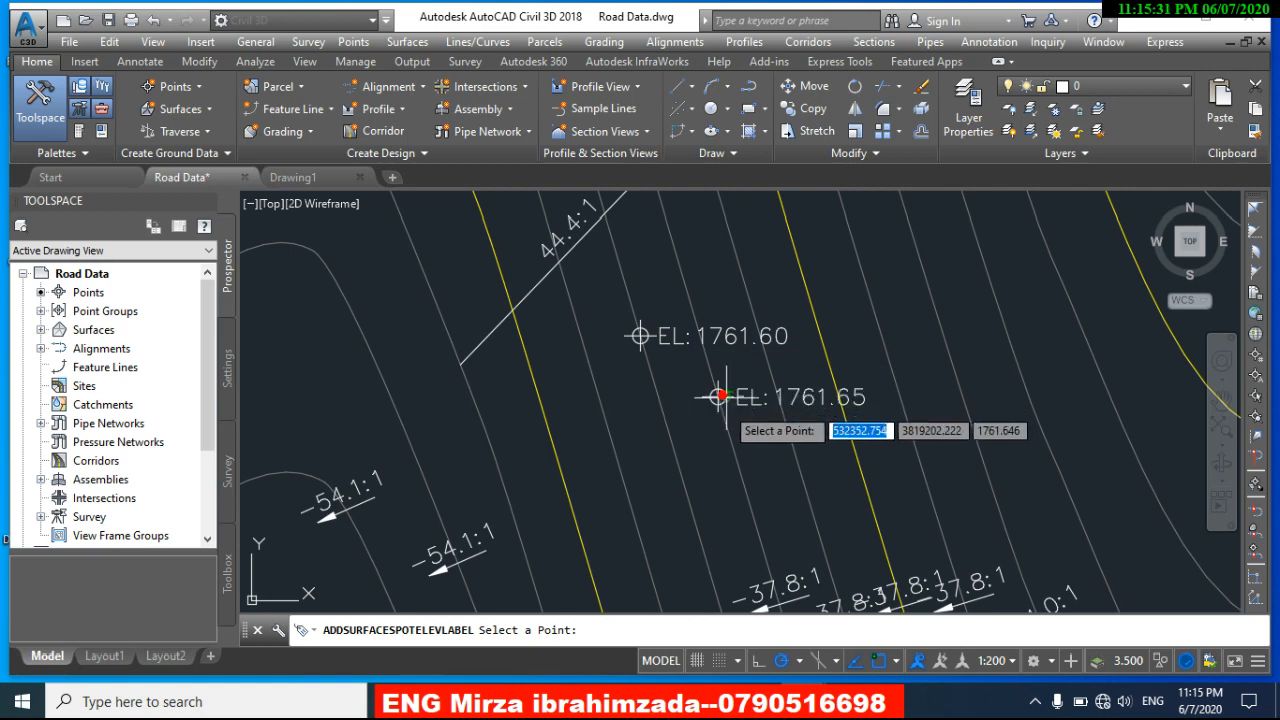
{"action": "scroll", "coordinate": [804, 460], "scroll_direction": "down", "scroll_amount": 2}
{"action": "left_click", "coordinate": [804, 460]}
{"action": "middle_click_drag", "start_coordinate": [804, 460], "coordinate": [694, 511]}
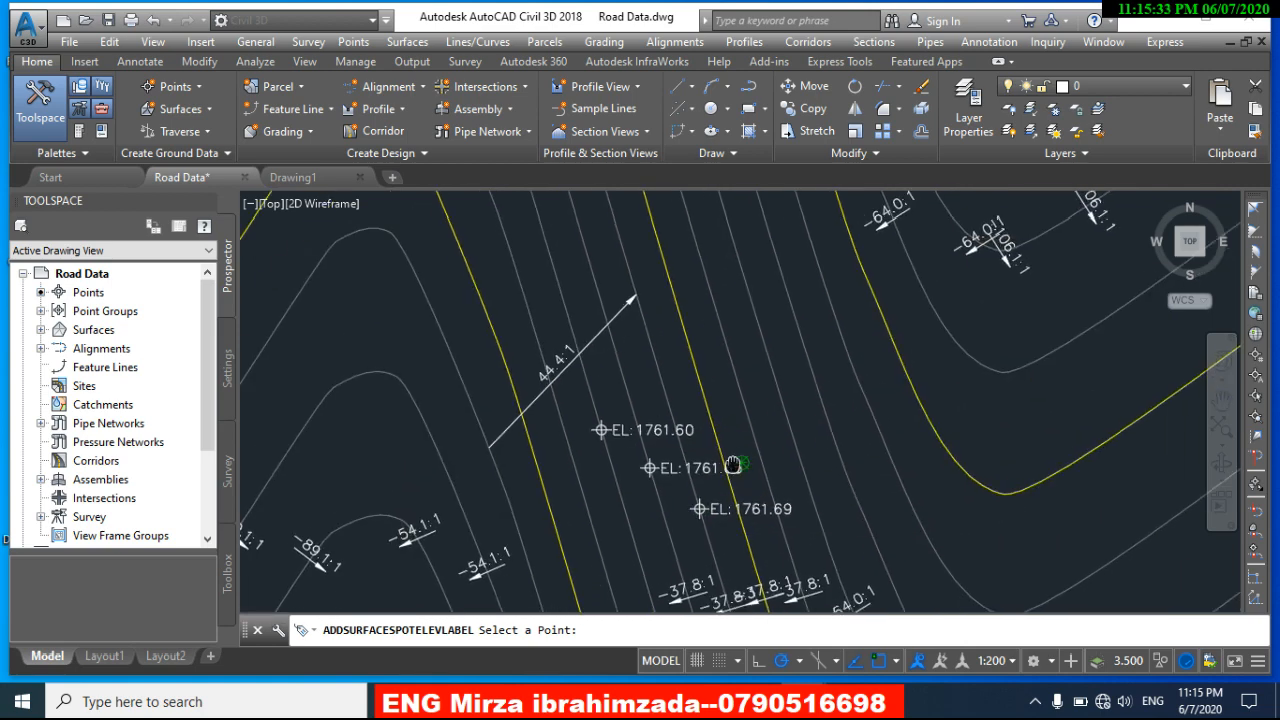
{"action": "left_click", "coordinate": [743, 303]}
{"action": "left_click", "coordinate": [812, 400]}
{"action": "left_click", "coordinate": [884, 462]}
Step: Add spot elevation labels down the eastern valley-shaped contours, on three successive grey contours and the yellow contour below them
{"action": "scroll", "coordinate": [808, 380], "scroll_direction": "down", "scroll_amount": 4}
{"action": "middle_click_drag", "start_coordinate": [884, 462], "coordinate": [734, 325]}
{"action": "scroll", "coordinate": [766, 354], "scroll_direction": "up", "scroll_amount": 4}
{"action": "left_click", "coordinate": [766, 354]}
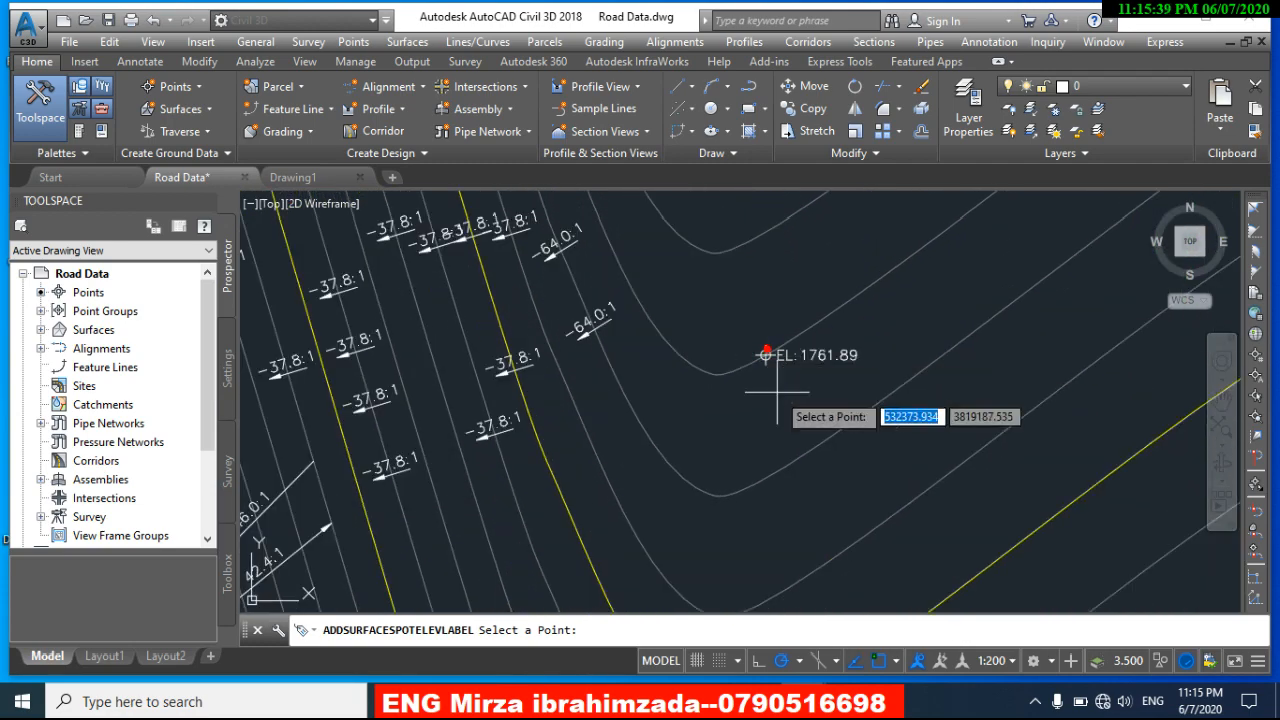
{"action": "left_click", "coordinate": [804, 454]}
{"action": "left_click", "coordinate": [851, 535]}
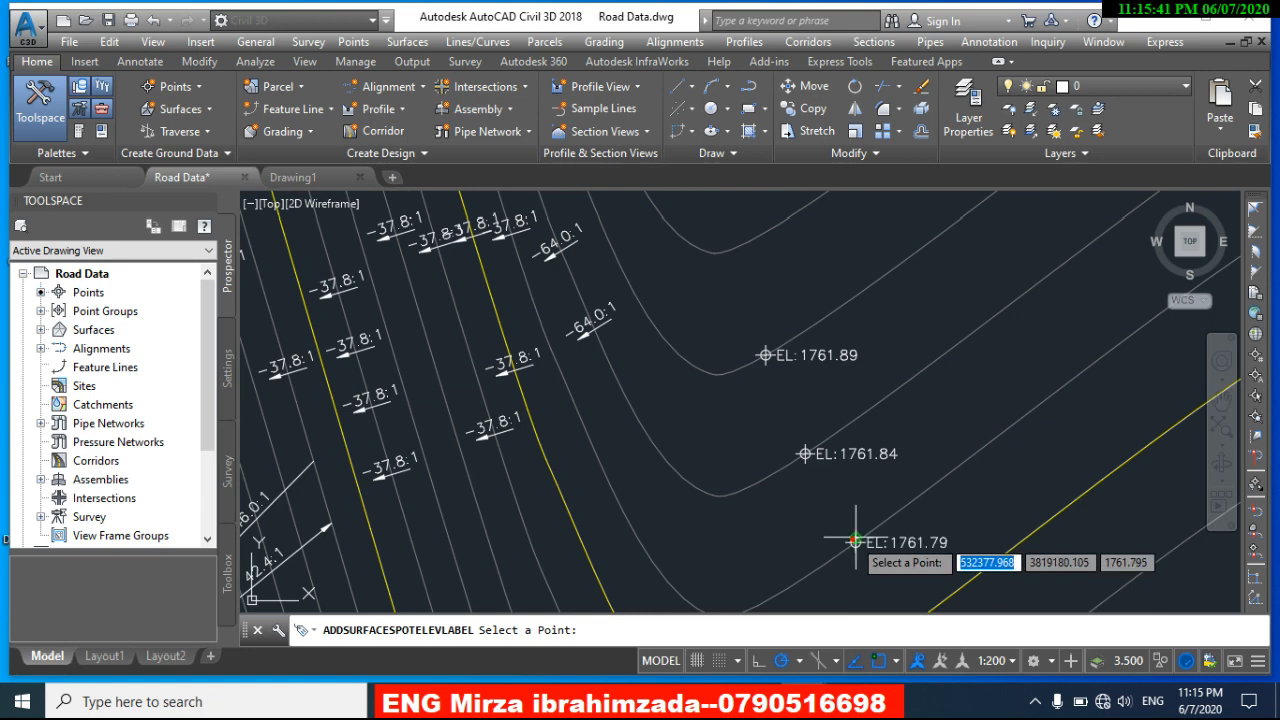
{"action": "middle_click_drag", "start_coordinate": [851, 535], "coordinate": [829, 443]}
{"action": "scroll", "coordinate": [826, 506], "scroll_direction": "up", "scroll_amount": 3}
{"action": "left_click", "coordinate": [857, 512]}
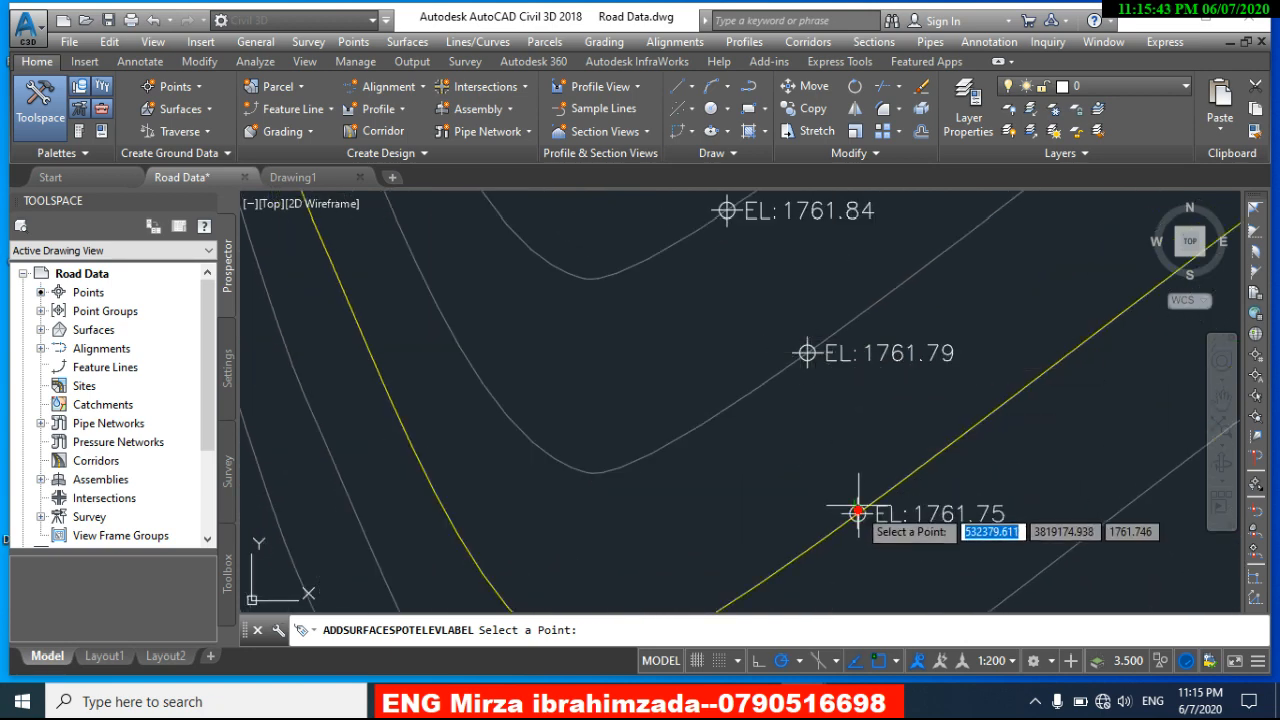
Step: Add spot elevation labels on the three grey contours south of the labelled yellow contour, and finish the labelling
{"action": "scroll", "coordinate": [851, 517], "scroll_direction": "down", "scroll_amount": 3}
{"action": "middle_click_drag", "start_coordinate": [851, 517], "coordinate": [789, 371]}
{"action": "left_click", "coordinate": [801, 355]}
{"action": "left_click", "coordinate": [818, 418]}
{"action": "left_click", "coordinate": [837, 477]}
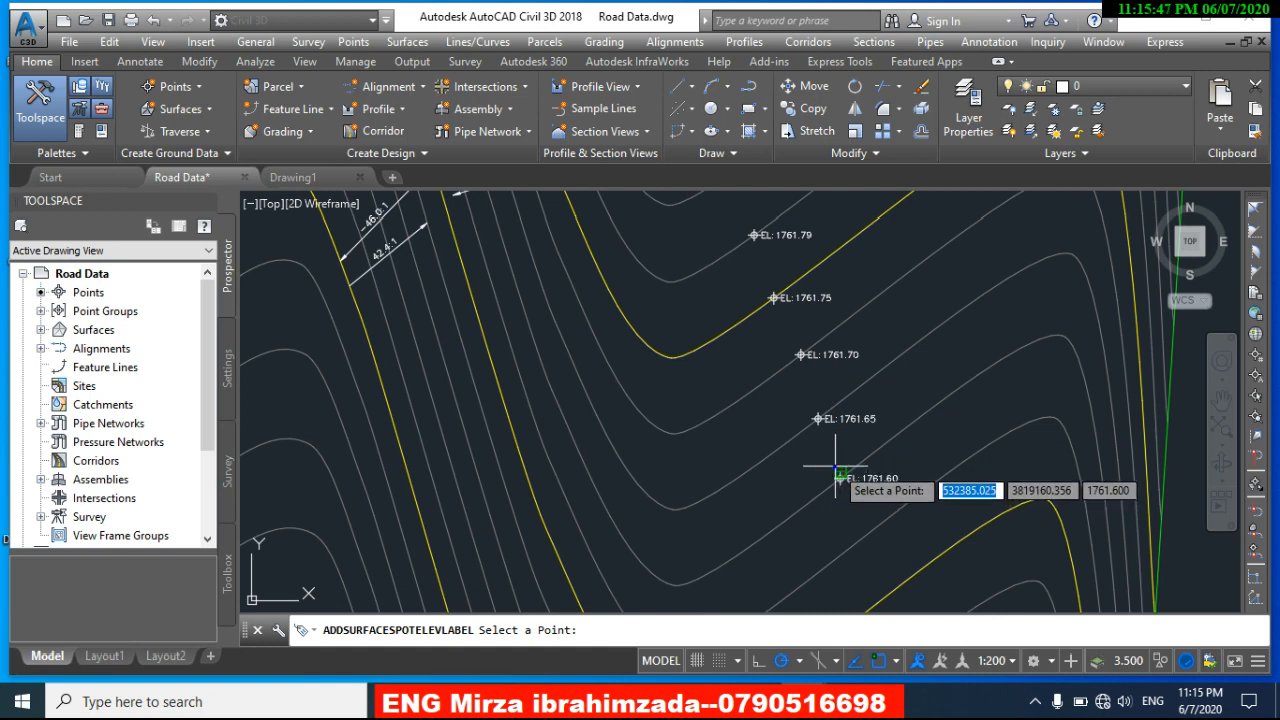
{"action": "key", "text": "Return"}
Step: Compare the spot elevations on the eastern contours from the northernmost labelled grey contour down to the yellow contour
{"action": "scroll", "coordinate": [829, 434], "scroll_direction": "up", "scroll_amount": 2}
{"action": "mouse_move", "coordinate": [820, 409]}
{"action": "middle_mouse_down"}
{"action": "mouse_move", "coordinate": [768, 489]}
{"action": "mouse_move", "coordinate": [723, 363]}
{"action": "mouse_move", "coordinate": [686, 323]}
{"action": "mouse_move", "coordinate": [677, 369]}
{"action": "middle_mouse_up"}
{"action": "scroll", "coordinate": [675, 342], "scroll_direction": "up", "scroll_amount": 3}
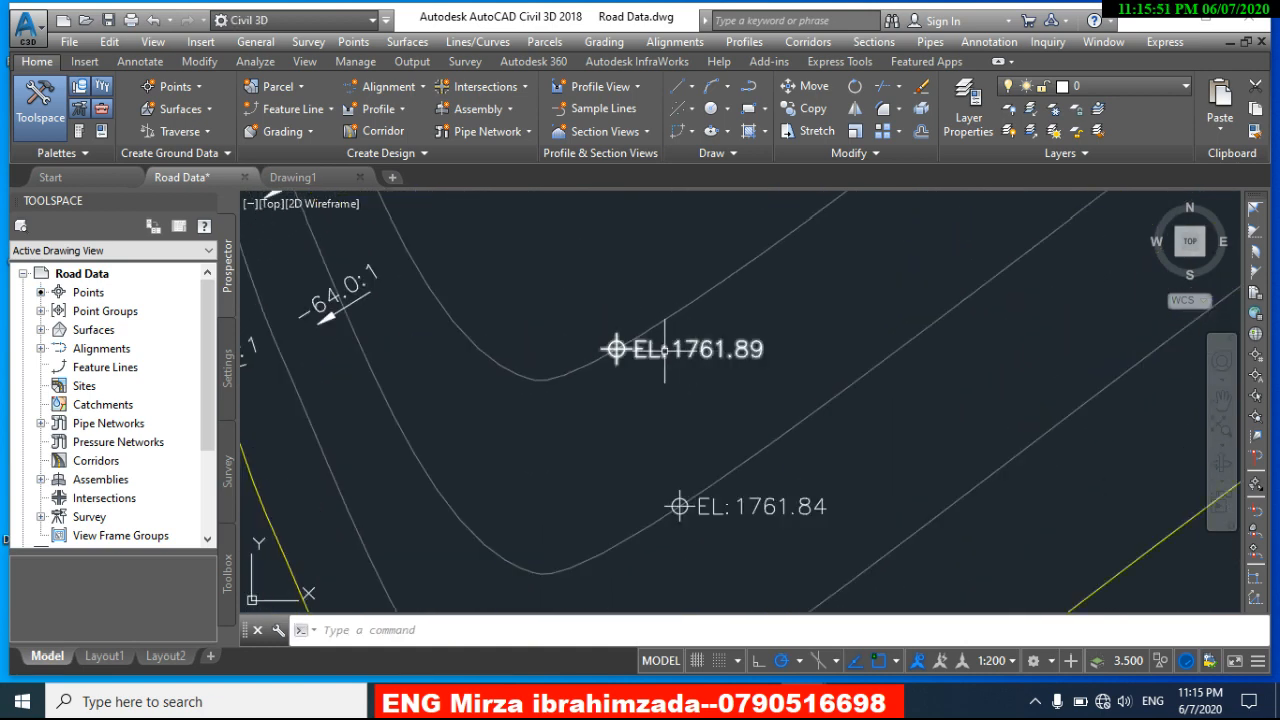
{"action": "scroll", "coordinate": [664, 350], "scroll_direction": "up", "scroll_amount": 3}
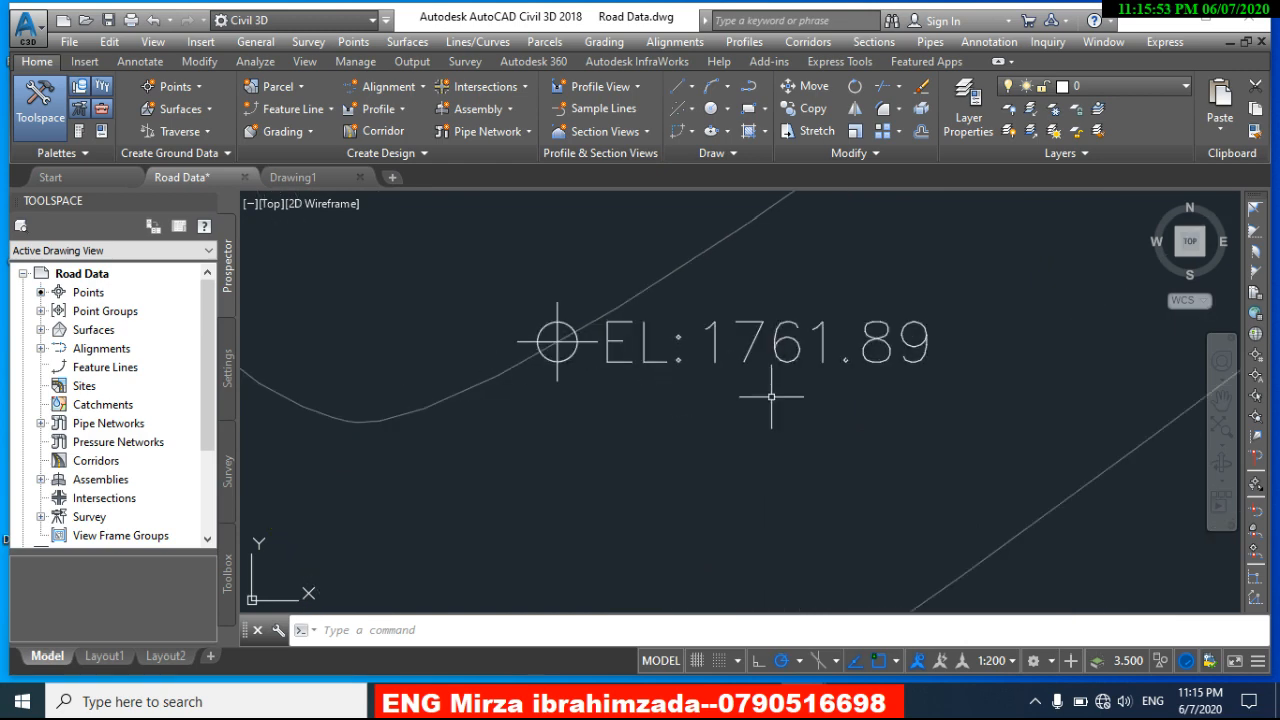
{"action": "mouse_move", "coordinate": [774, 398]}
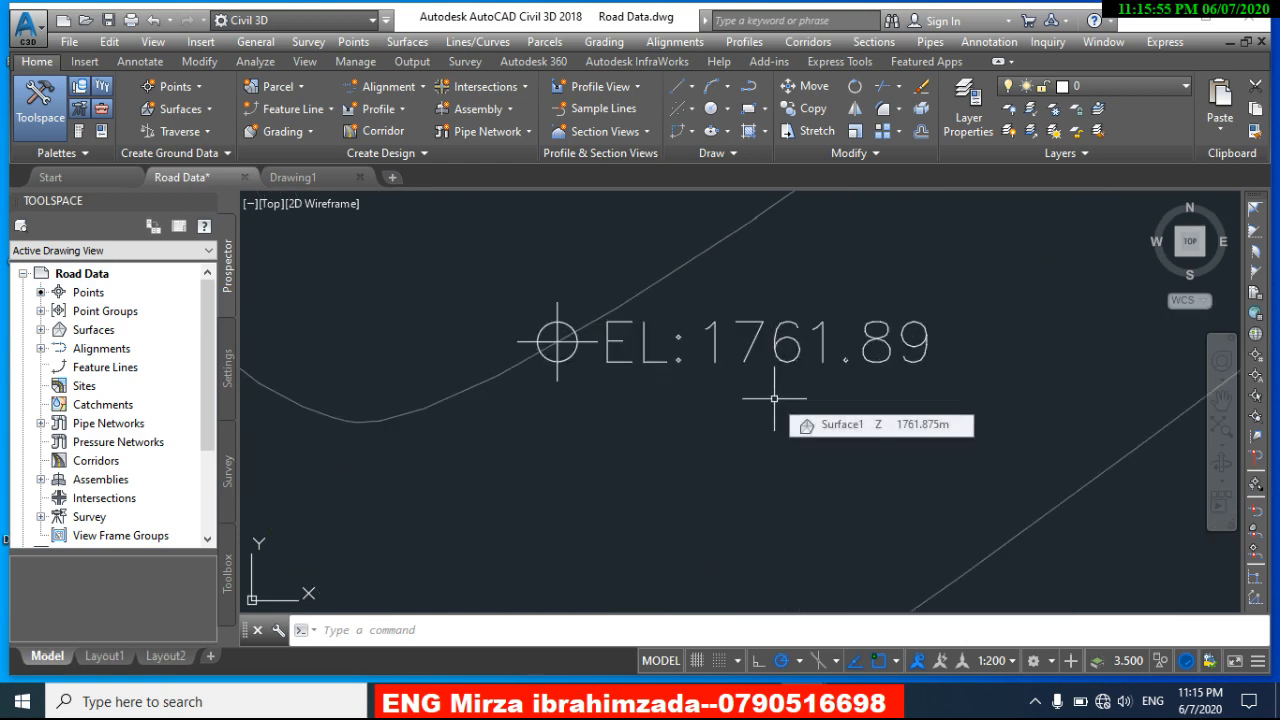
{"action": "scroll", "coordinate": [786, 404], "scroll_direction": "down", "scroll_amount": 2}
{"action": "middle_click_drag", "start_coordinate": [786, 414], "coordinate": [714, 229]}
{"action": "scroll", "coordinate": [723, 328], "scroll_direction": "up", "scroll_amount": 2}
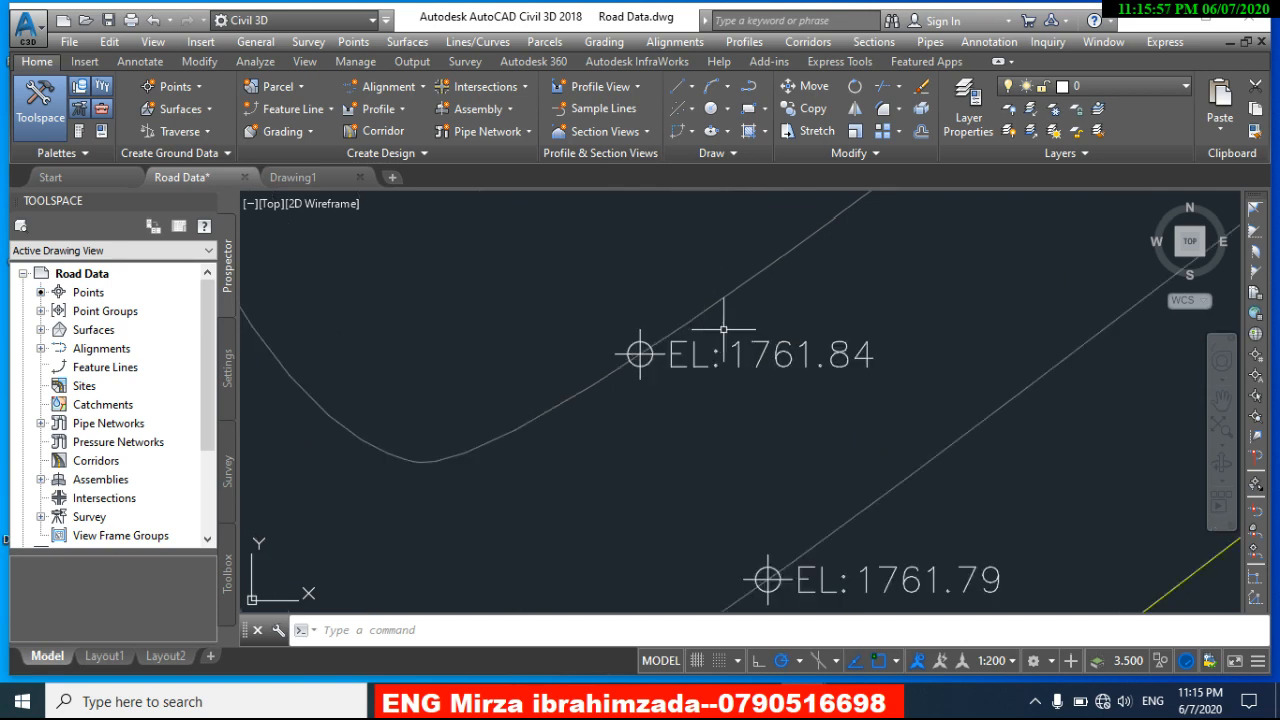
{"action": "scroll", "coordinate": [723, 328], "scroll_direction": "up", "scroll_amount": 2}
{"action": "scroll", "coordinate": [869, 392], "scroll_direction": "down", "scroll_amount": 3}
{"action": "scroll", "coordinate": [880, 410], "scroll_direction": "down", "scroll_amount": 1}
{"action": "scroll", "coordinate": [849, 338], "scroll_direction": "up", "scroll_amount": 1}
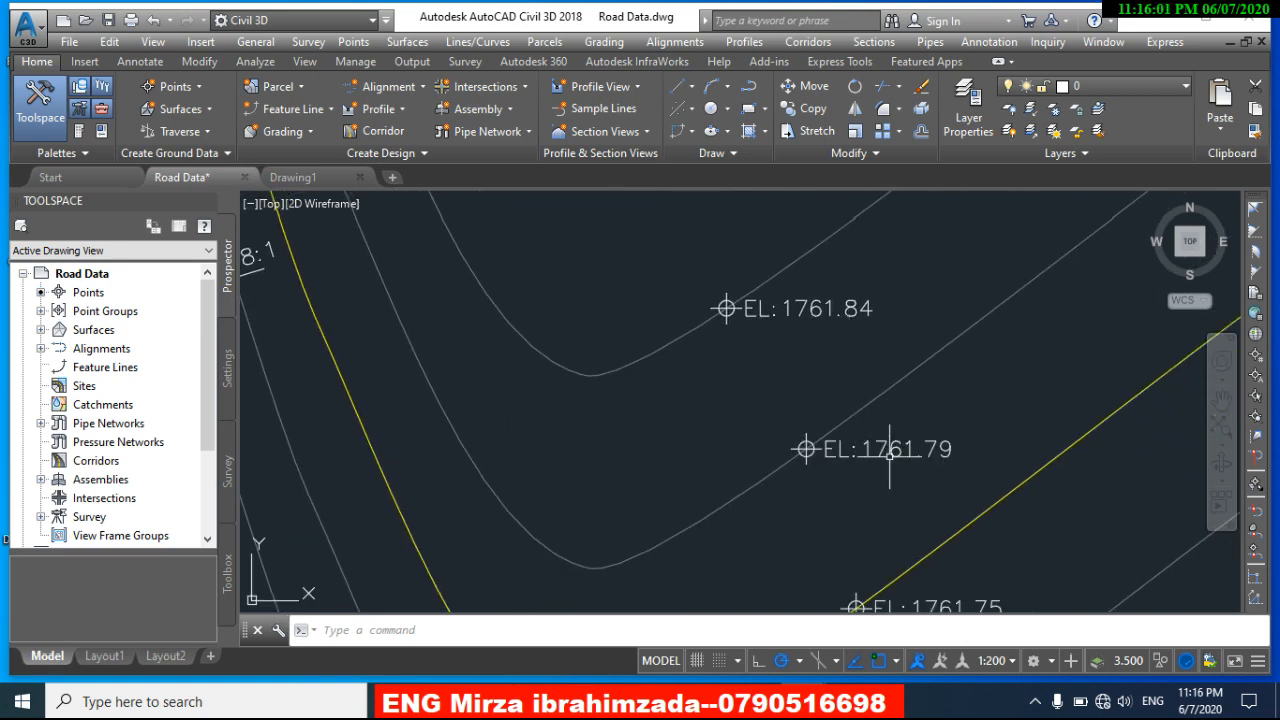
{"action": "middle_click_drag", "start_coordinate": [889, 452], "coordinate": [845, 328]}
{"action": "scroll", "coordinate": [889, 475], "scroll_direction": "down", "scroll_amount": 2}
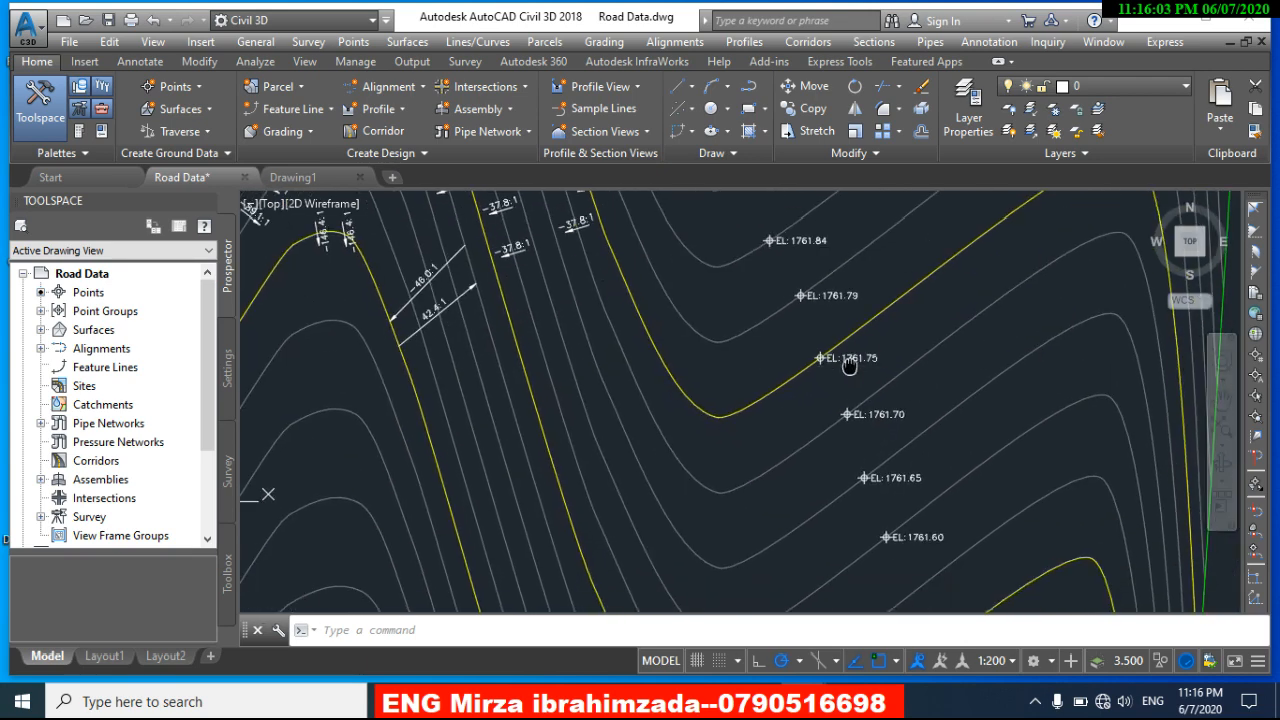
Step: Compare the spot elevations on the three grey contours south of the yellow one, and review them back up to it
{"action": "scroll", "coordinate": [858, 410], "scroll_direction": "up", "scroll_amount": 2}
{"action": "scroll", "coordinate": [889, 420], "scroll_direction": "up", "scroll_amount": 2}
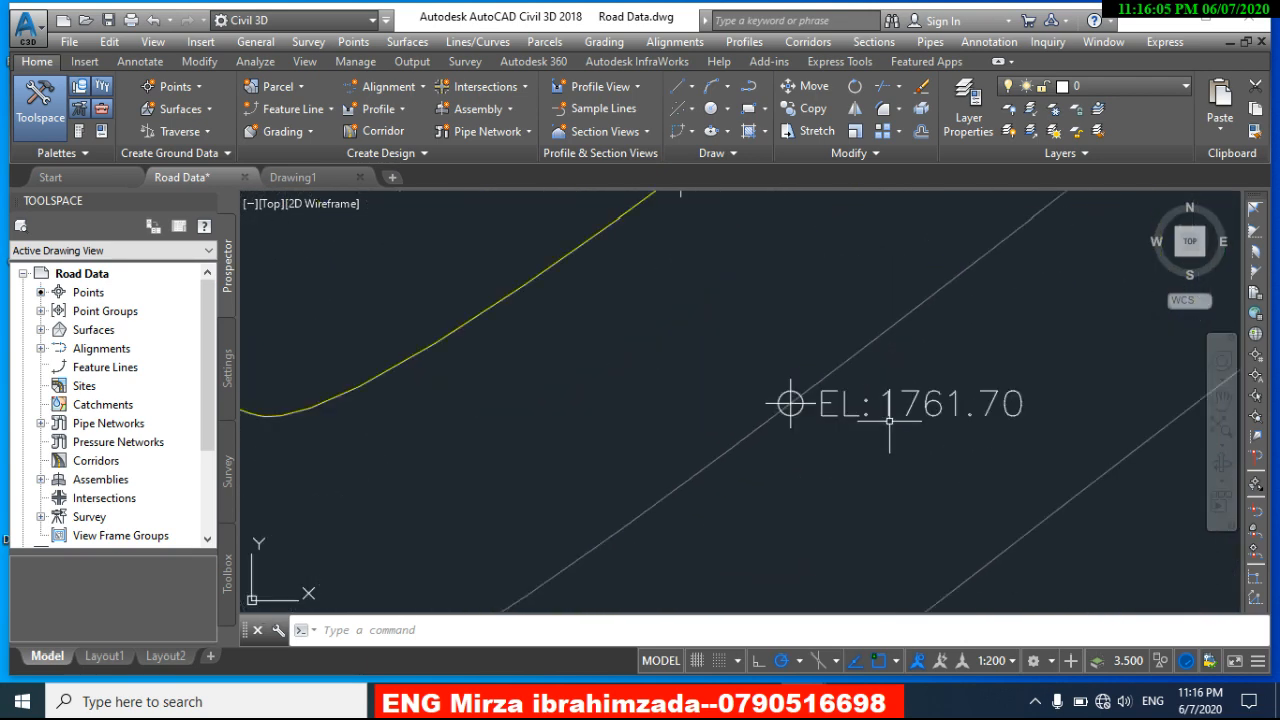
{"action": "scroll", "coordinate": [975, 463], "scroll_direction": "down", "scroll_amount": 2}
{"action": "middle_click_drag", "start_coordinate": [975, 463], "coordinate": [913, 347]}
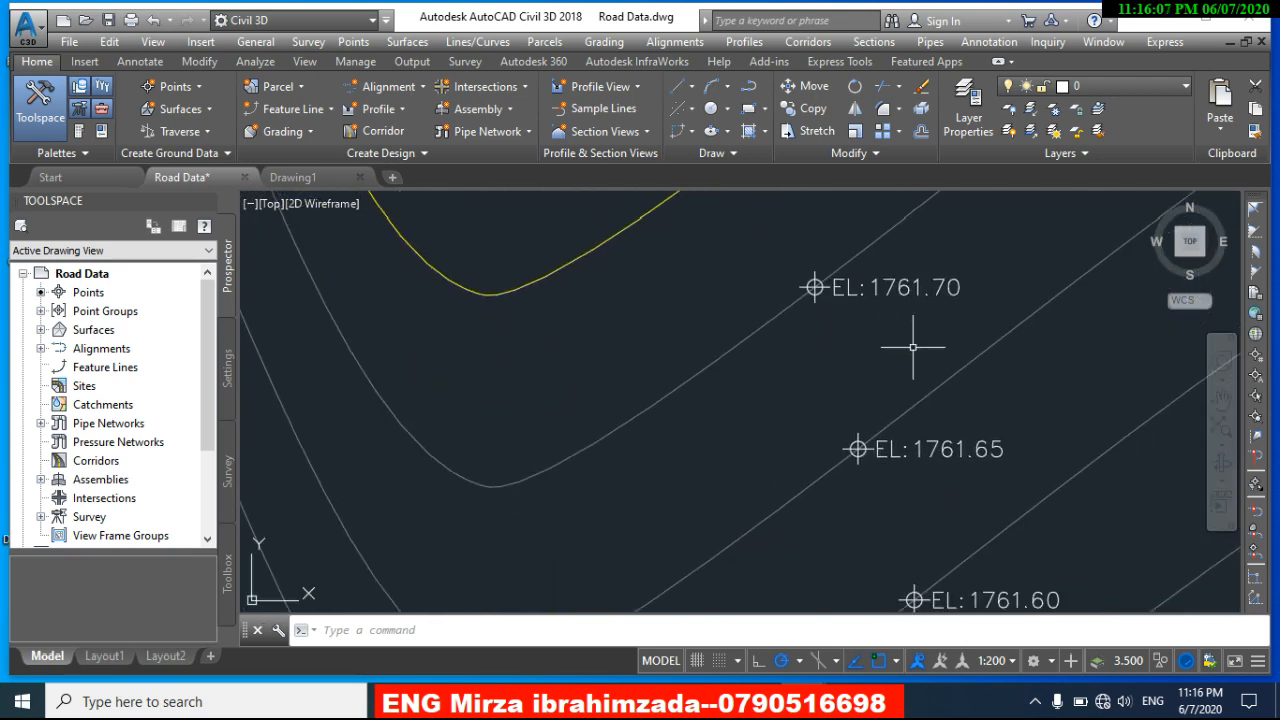
{"action": "middle_click_drag", "start_coordinate": [999, 469], "coordinate": [901, 336]}
{"action": "scroll", "coordinate": [997, 471], "scroll_direction": "up", "scroll_amount": 2}
{"action": "scroll", "coordinate": [986, 466], "scroll_direction": "down", "scroll_amount": 2}
{"action": "scroll", "coordinate": [905, 461], "scroll_direction": "up", "scroll_amount": 3}
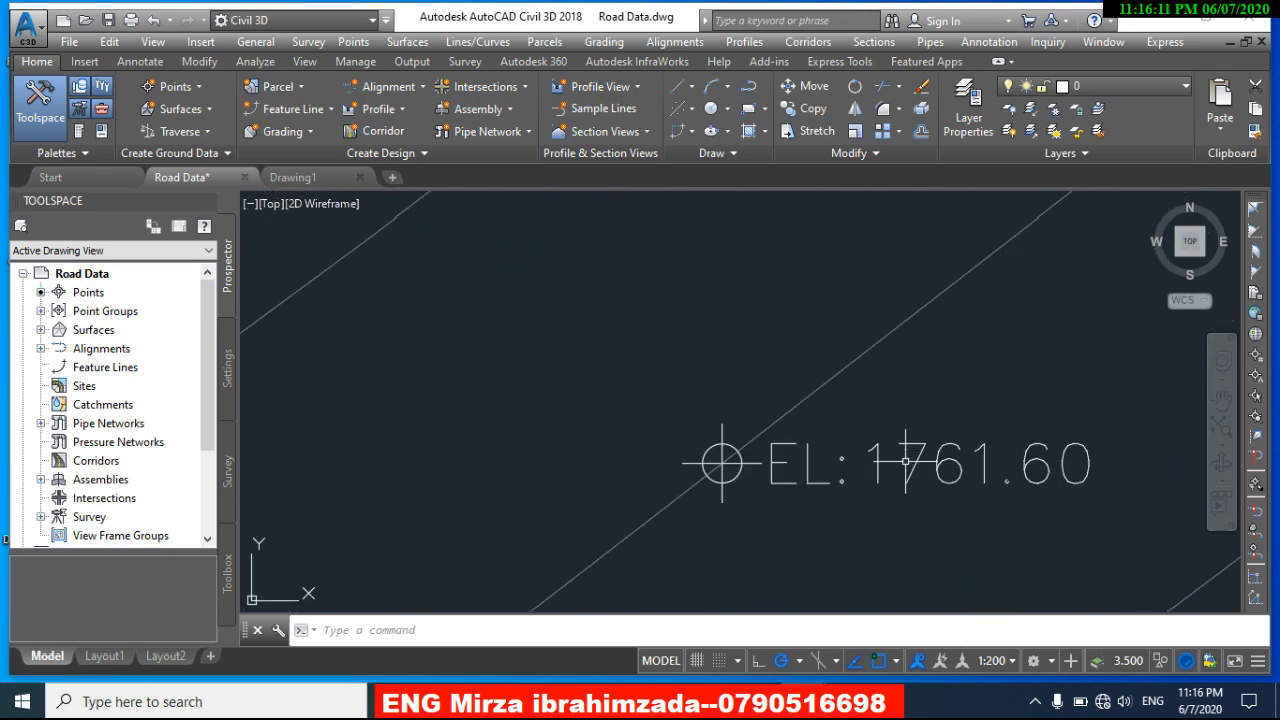
{"action": "scroll", "coordinate": [999, 480], "scroll_direction": "down", "scroll_amount": 7}
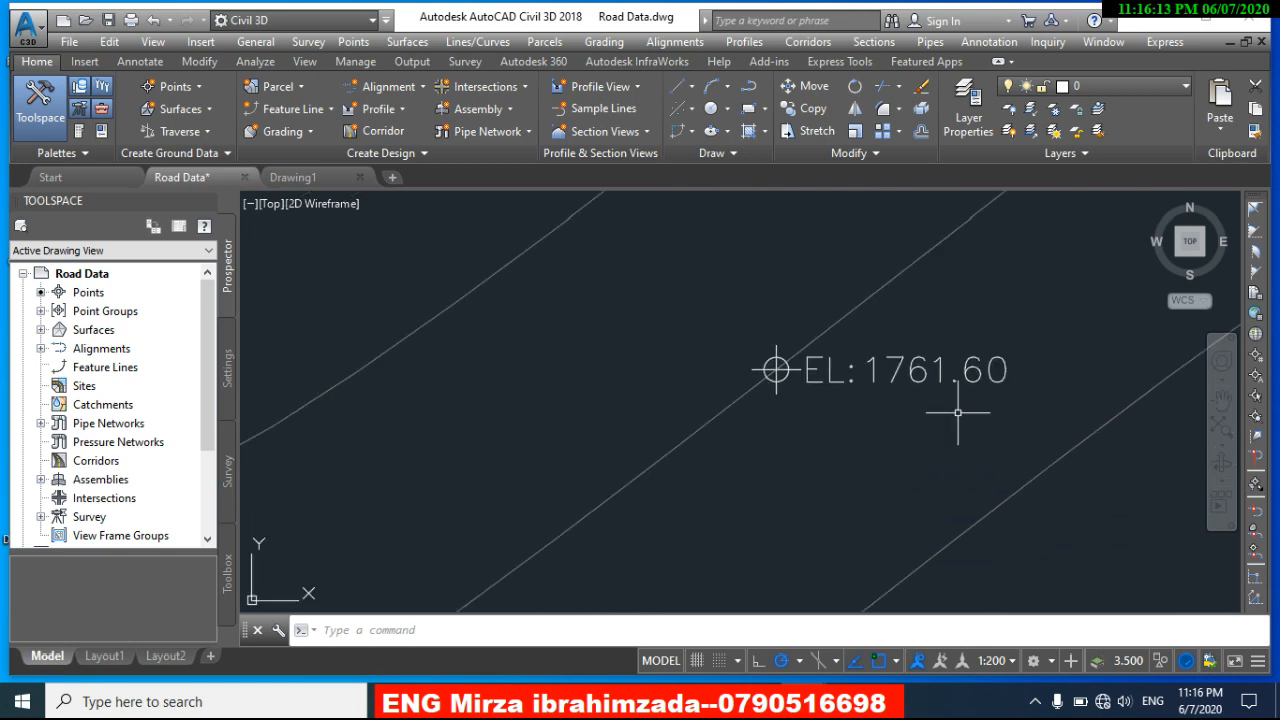
{"action": "scroll", "coordinate": [908, 455], "scroll_direction": "up", "scroll_amount": 4}
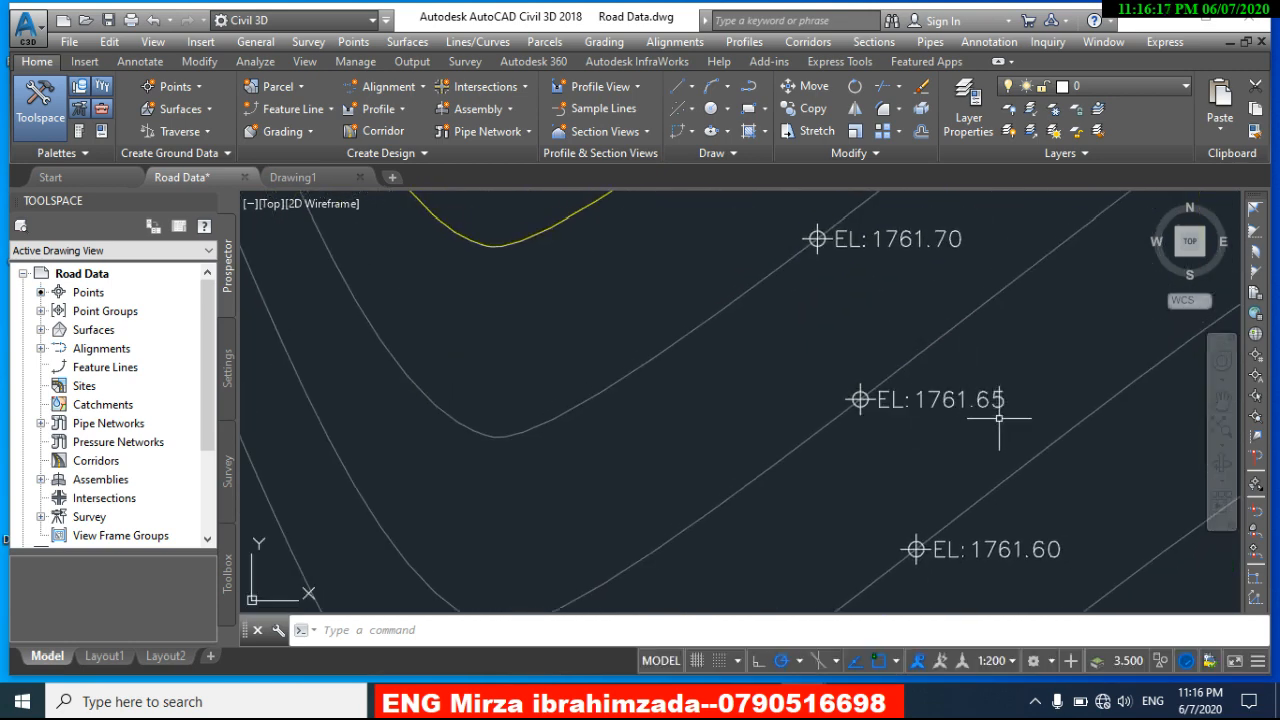
{"action": "scroll", "coordinate": [1001, 358], "scroll_direction": "down", "scroll_amount": 2}
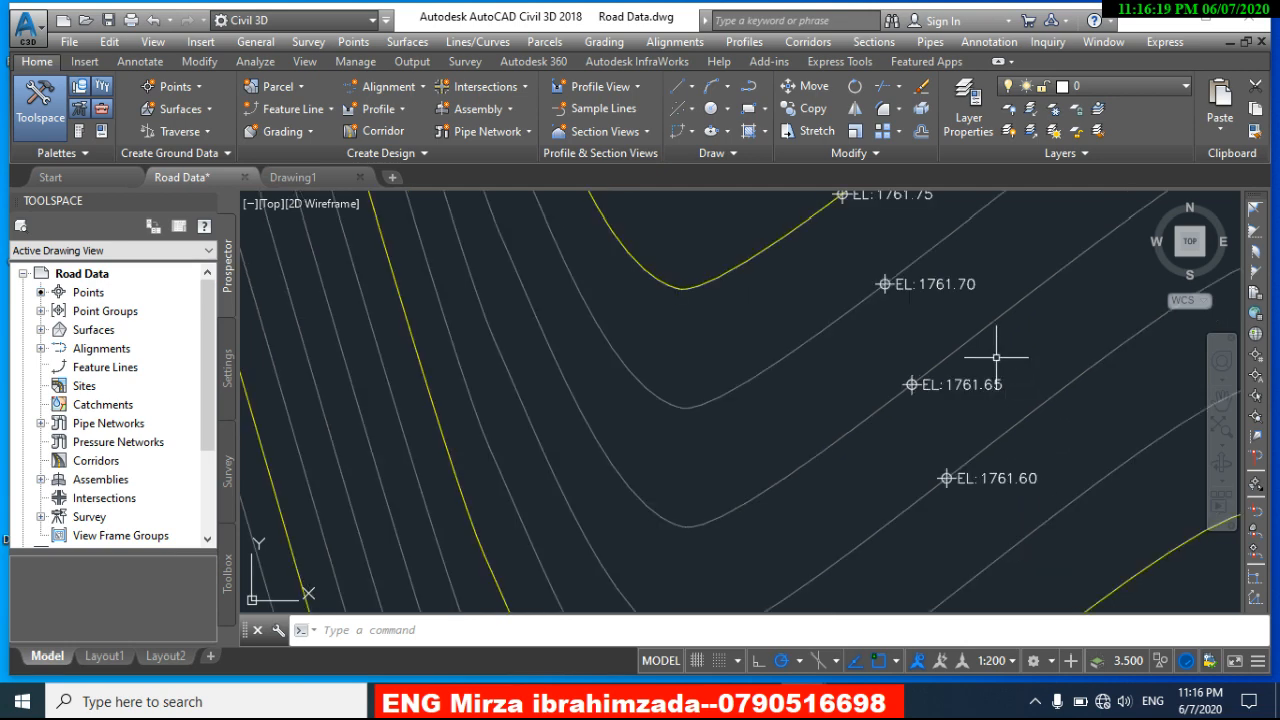
{"action": "scroll", "coordinate": [870, 346], "scroll_direction": "up", "scroll_amount": 2}
{"action": "middle_click_drag", "start_coordinate": [870, 346], "coordinate": [862, 439]}
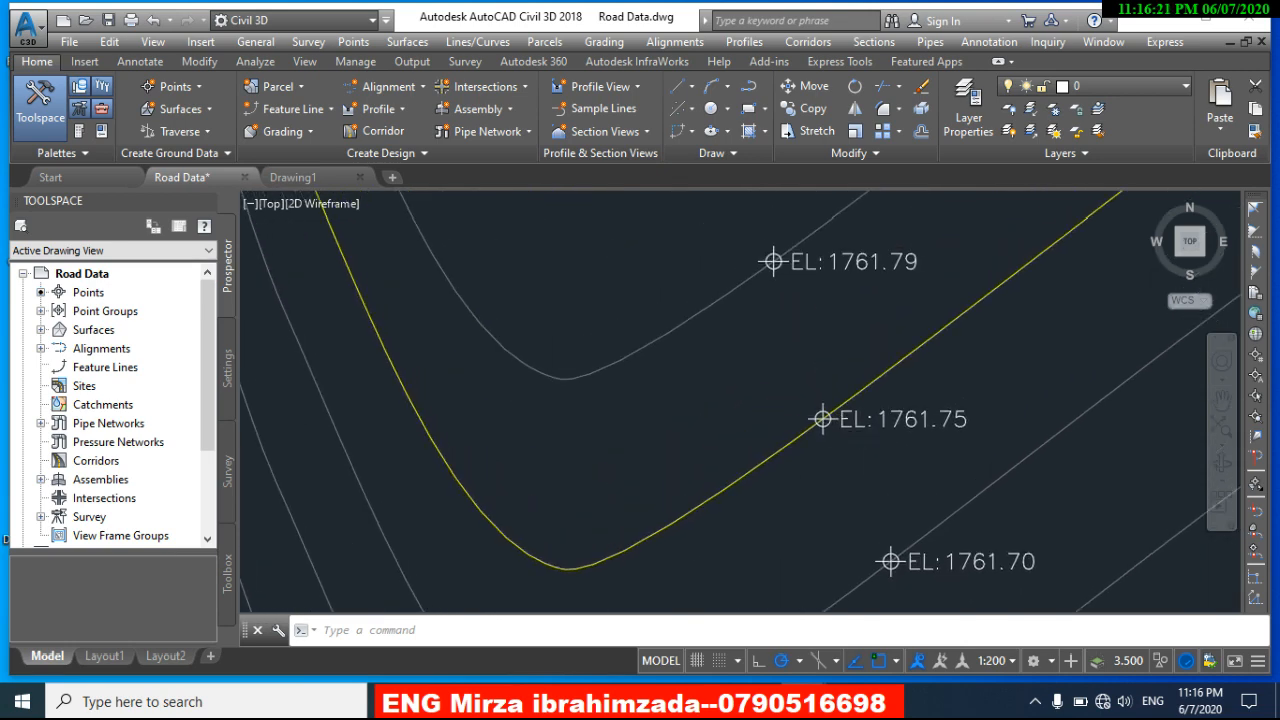
Step: Examine the spot elevations on the eastern yellow contour and the grey contour just north of it, in context with the surrounding labels
{"action": "scroll", "coordinate": [858, 443], "scroll_direction": "down", "scroll_amount": 3}
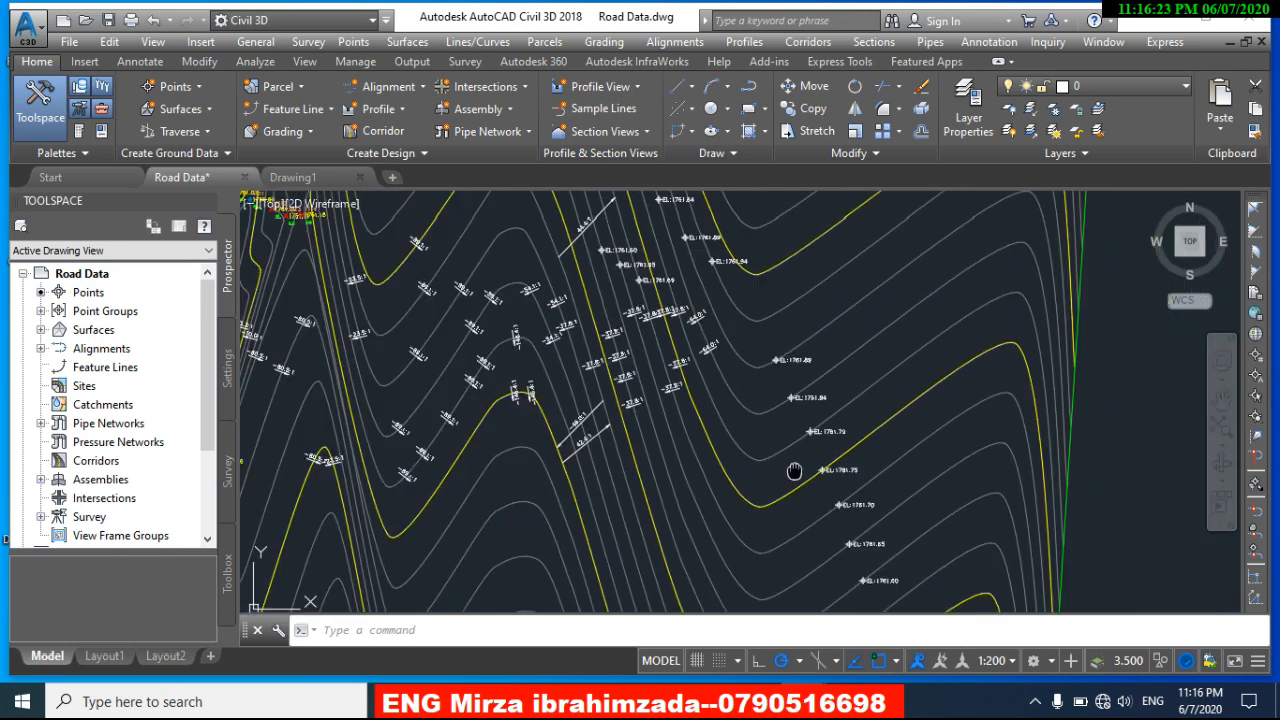
{"action": "scroll", "coordinate": [783, 445], "scroll_direction": "up", "scroll_amount": 2}
{"action": "middle_click_drag", "start_coordinate": [779, 445], "coordinate": [757, 394]}
{"action": "scroll", "coordinate": [749, 397], "scroll_direction": "down", "scroll_amount": 3}
{"action": "scroll", "coordinate": [814, 371], "scroll_direction": "up", "scroll_amount": 5}
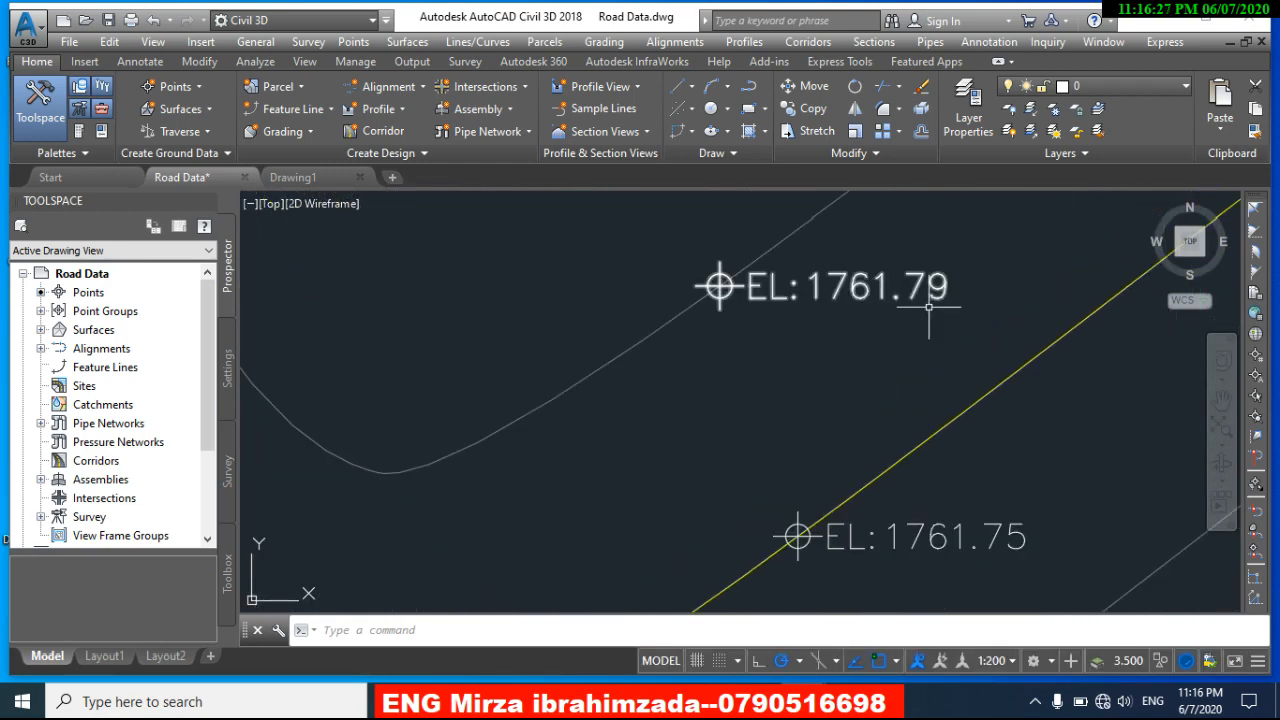
{"action": "scroll", "coordinate": [1002, 544], "scroll_direction": "down", "scroll_amount": 2}
{"action": "scroll", "coordinate": [914, 403], "scroll_direction": "down", "scroll_amount": 4}
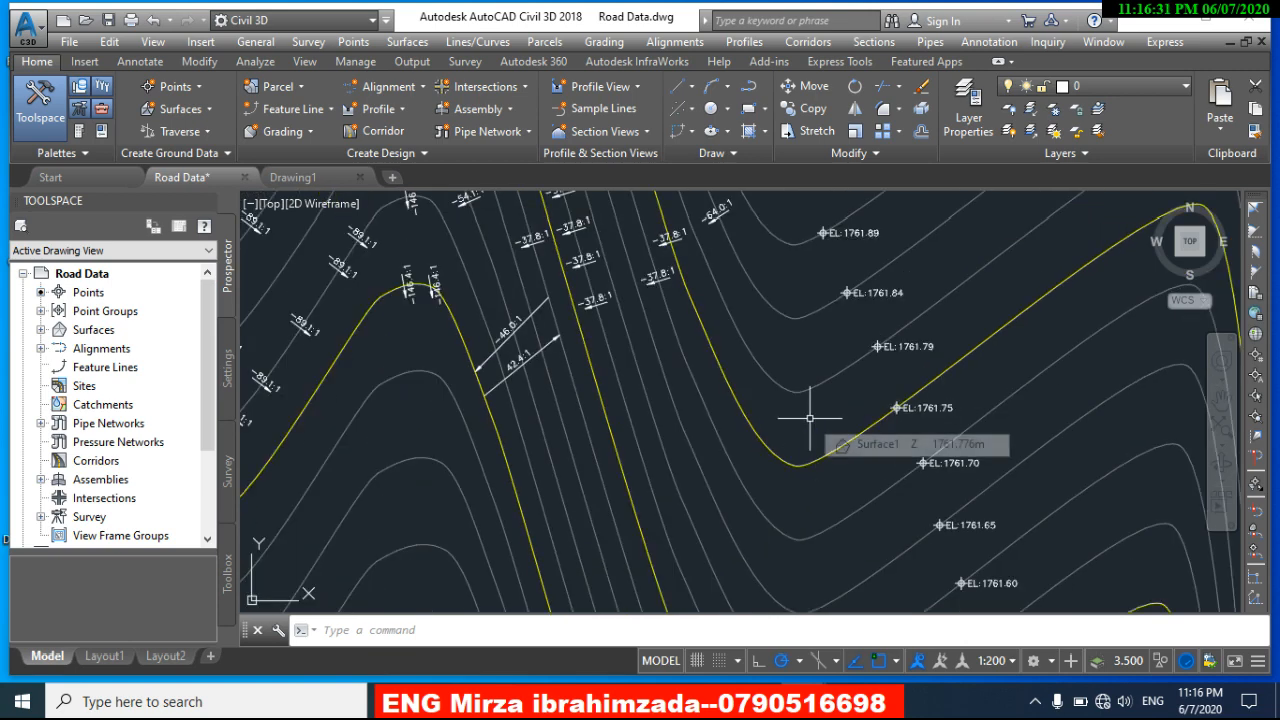
Step: Start spot elevations on grid and define a small rotated grid just southwest of the eastern yellow contour's bend
{"action": "left_click", "coordinate": [408, 44]}
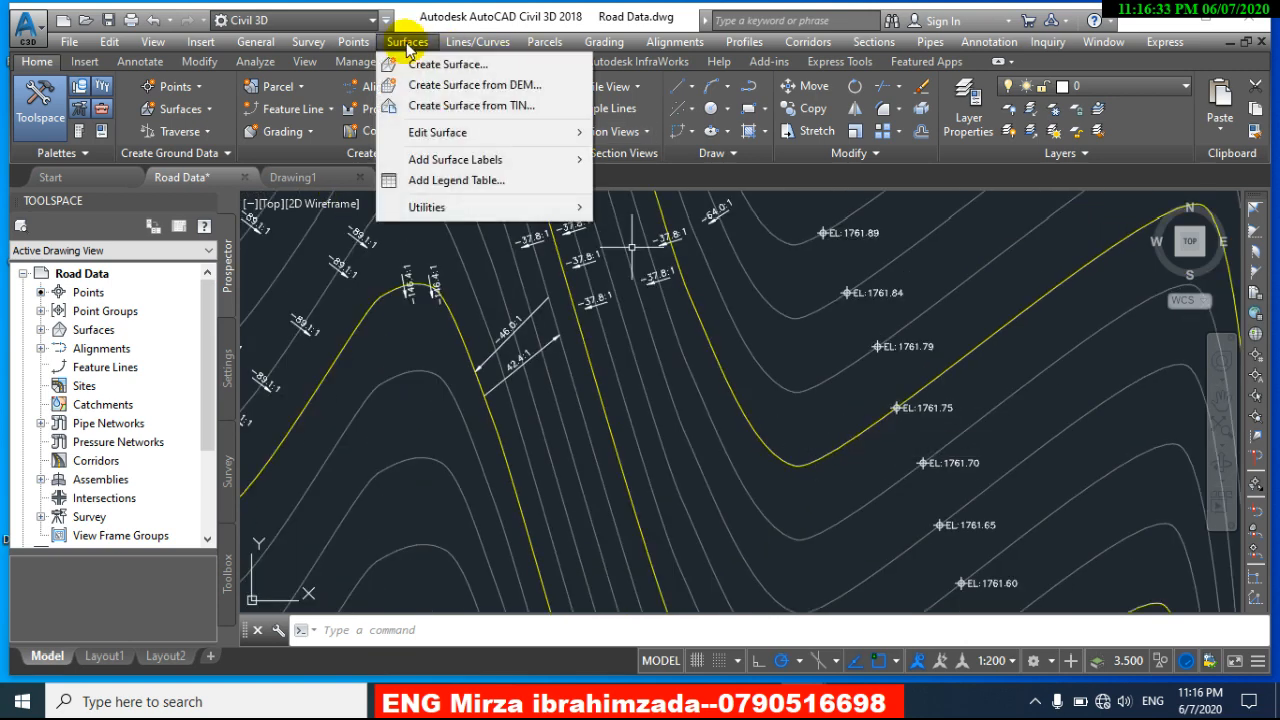
{"action": "mouse_move", "coordinate": [438, 163]}
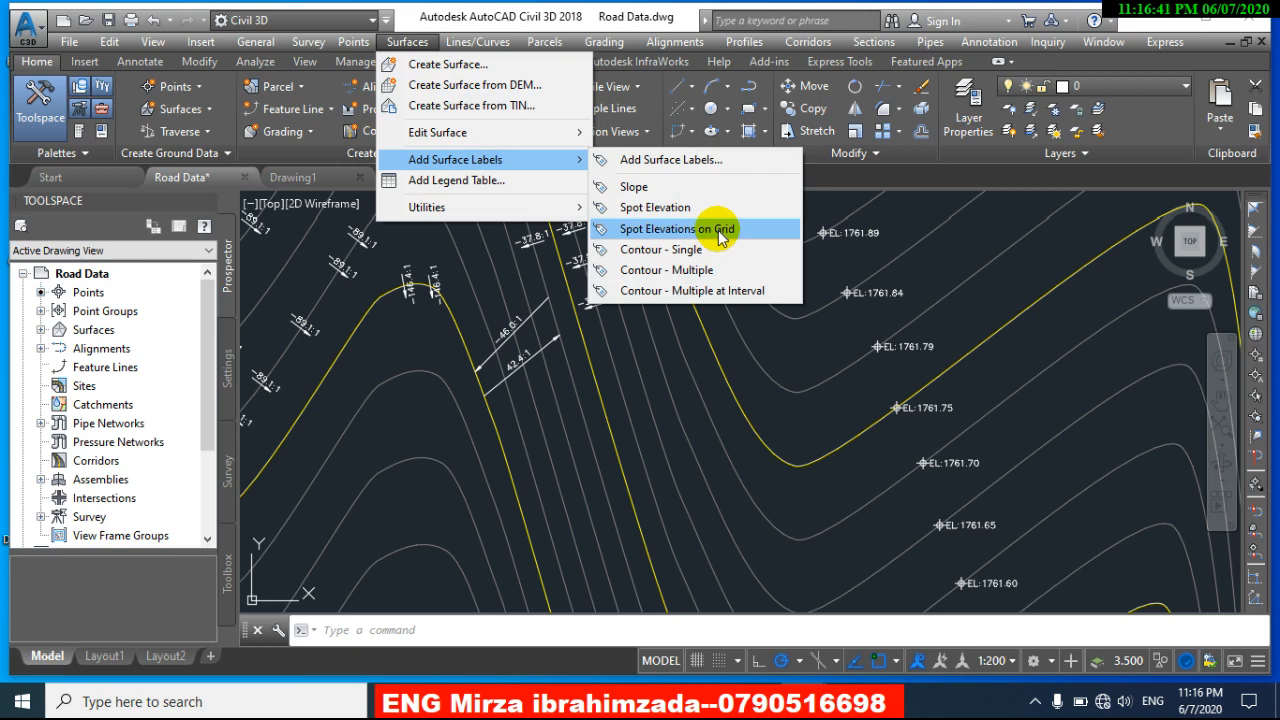
{"action": "left_click", "coordinate": [720, 230]}
{"action": "left_click", "coordinate": [712, 437]}
{"action": "left_click", "coordinate": [696, 495]}
{"action": "left_click", "coordinate": [668, 454]}
{"action": "left_click", "coordinate": [674, 385]}
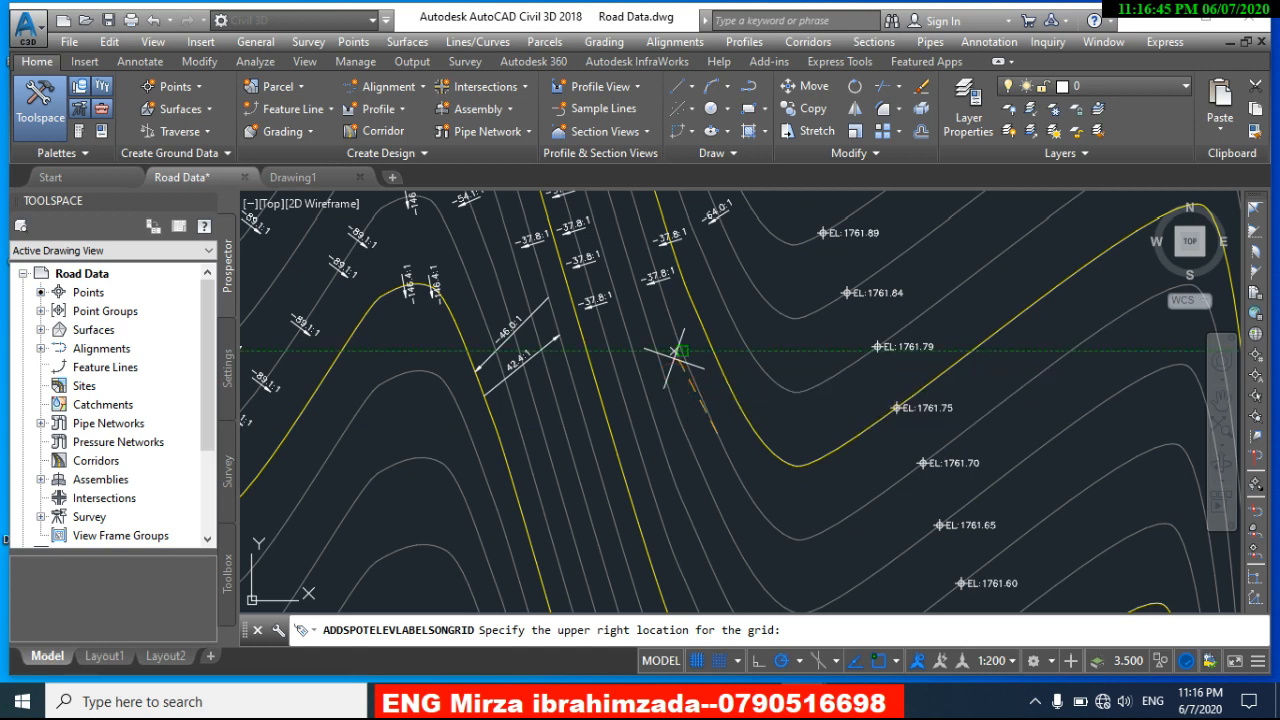
{"action": "left_click", "coordinate": [742, 467]}
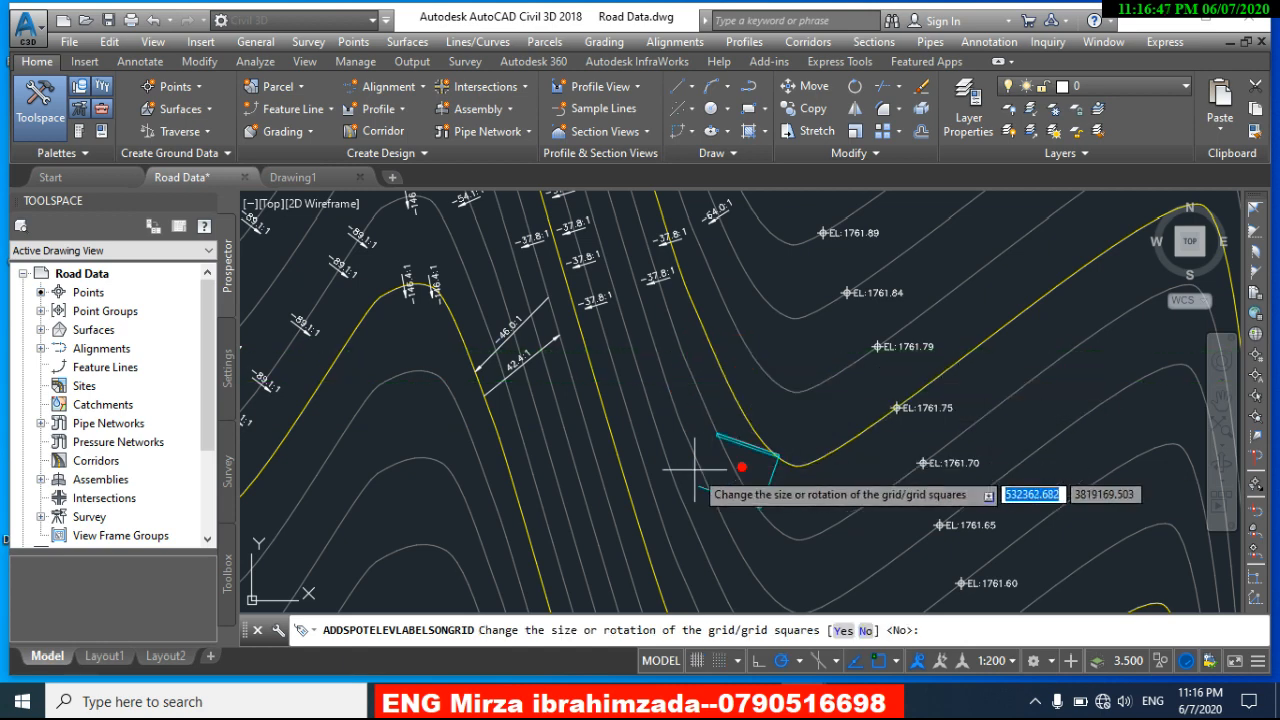
Step: Keep the grid's size and rotation unchanged to place its spot elevation label, and inspect the label beside the yellow contour
{"action": "left_click", "coordinate": [714, 472]}
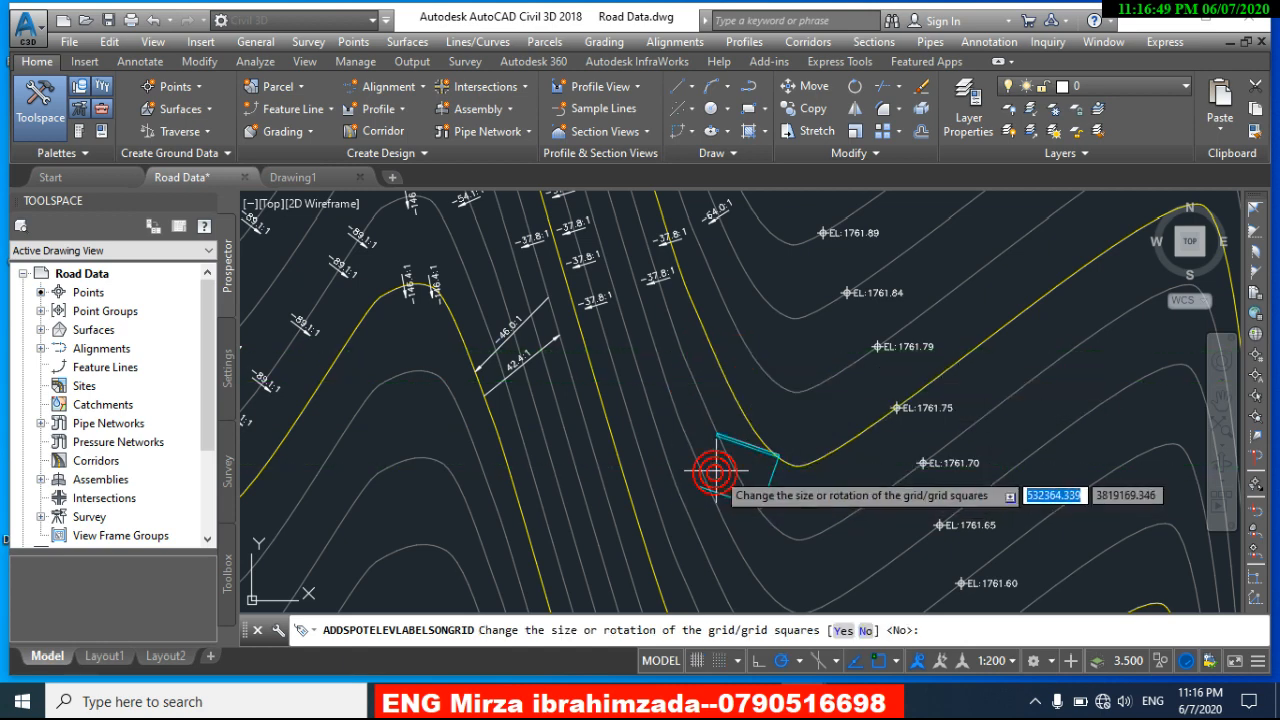
{"action": "right_click", "coordinate": [714, 472]}
{"action": "left_click", "coordinate": [758, 484]}
{"action": "scroll", "coordinate": [743, 462], "scroll_direction": "up", "scroll_amount": 5}
{"action": "middle_click_drag", "start_coordinate": [737, 449], "coordinate": [726, 481]}
{"action": "scroll", "coordinate": [661, 342], "scroll_direction": "up", "scroll_amount": 2}
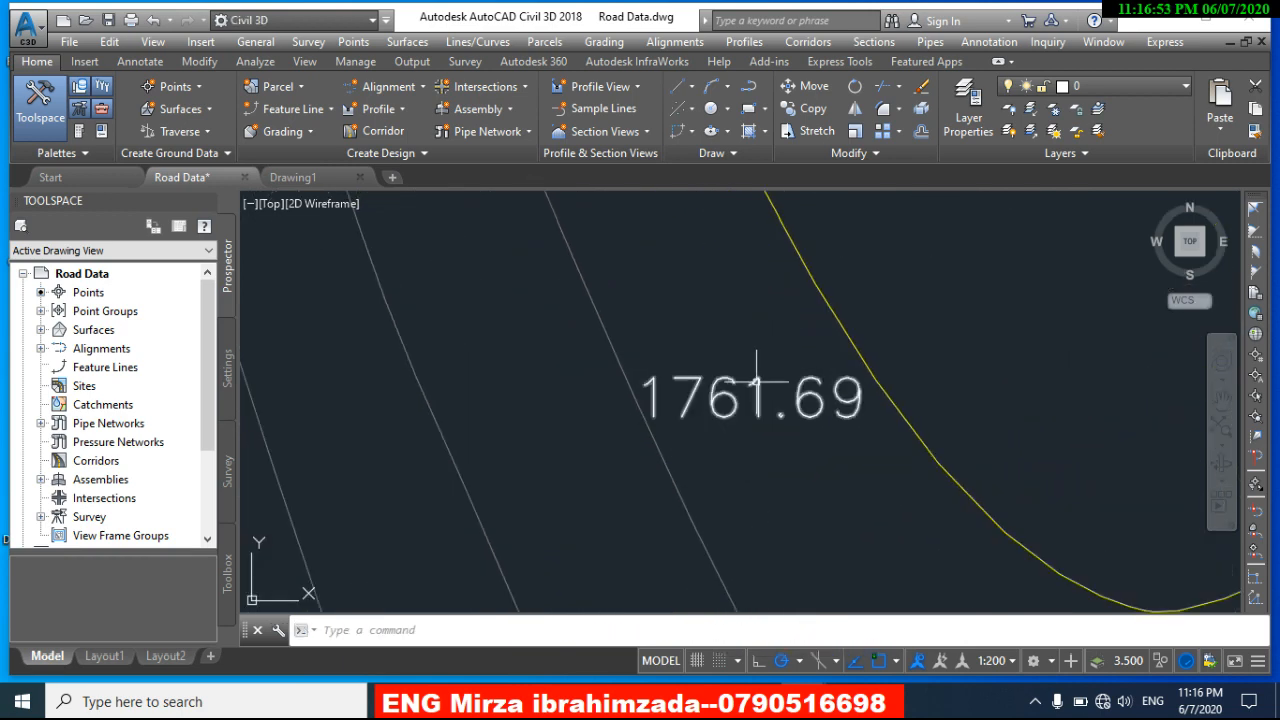
{"action": "scroll", "coordinate": [640, 398], "scroll_direction": "down", "scroll_amount": 6}
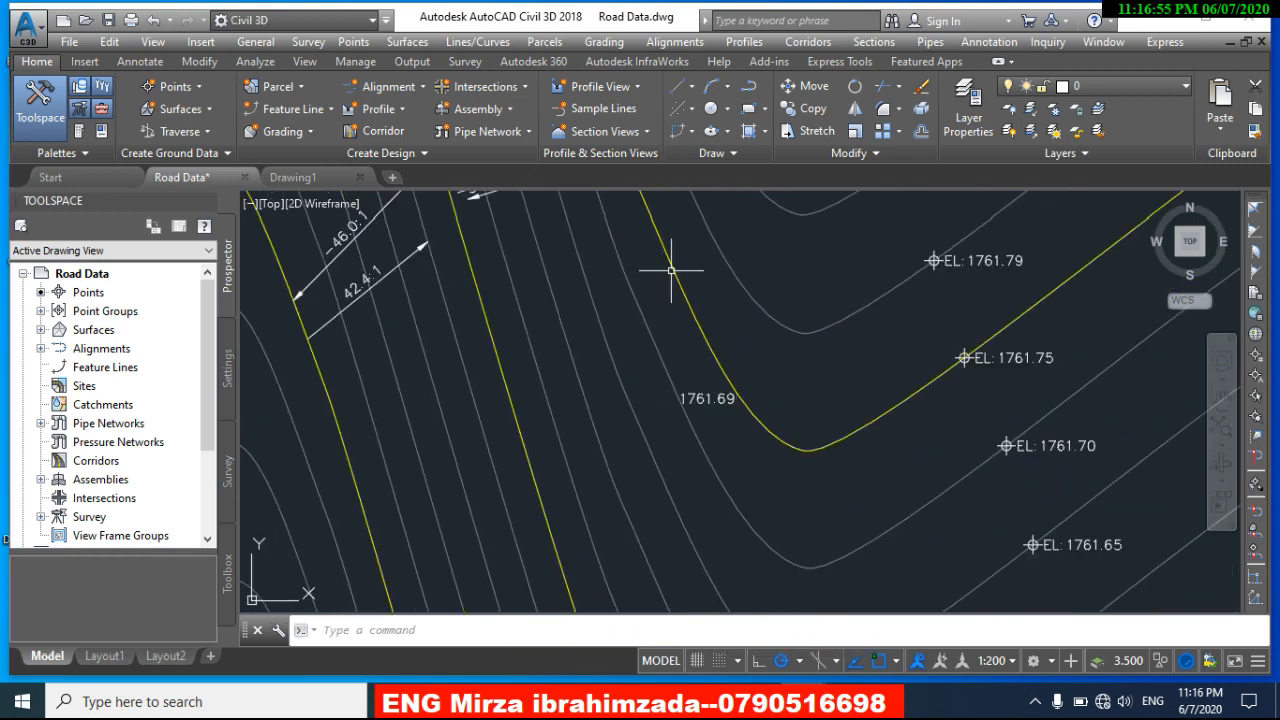
Step: Add single contour labels to the four grey contours between the eastern yellow contour and the next yellow contour west
{"action": "left_click", "coordinate": [408, 42]}
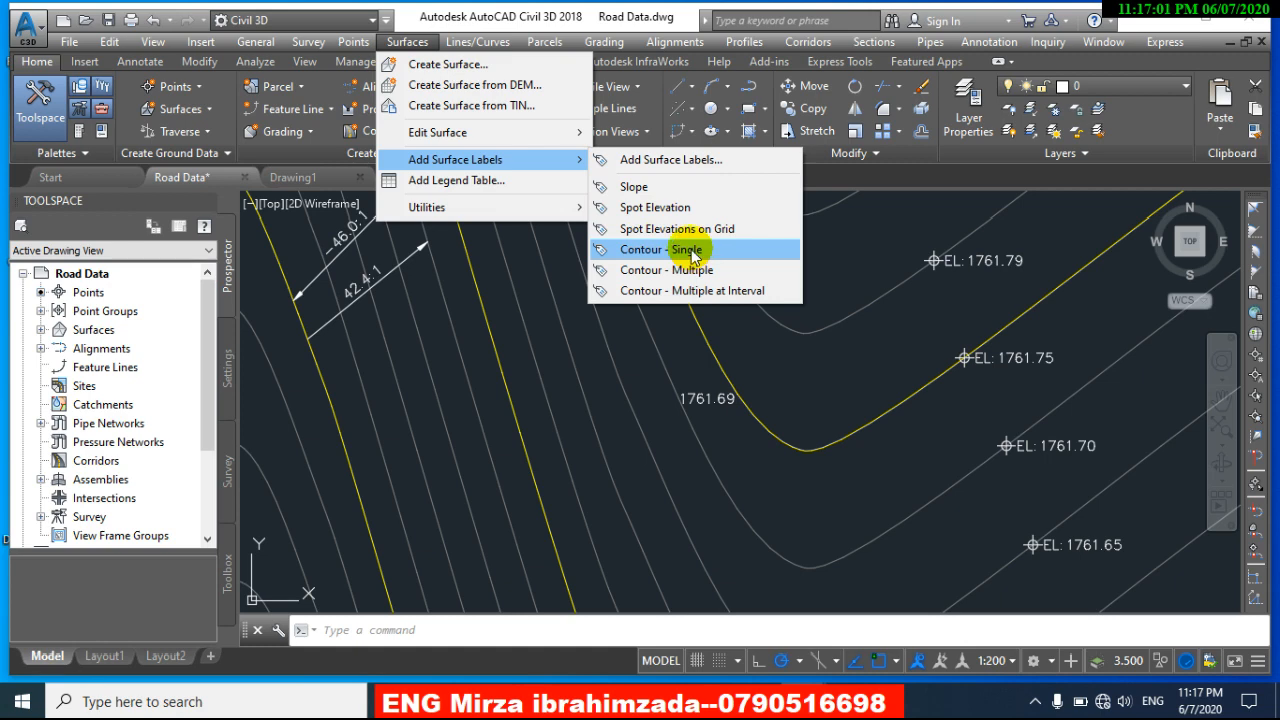
{"action": "left_click", "coordinate": [688, 250]}
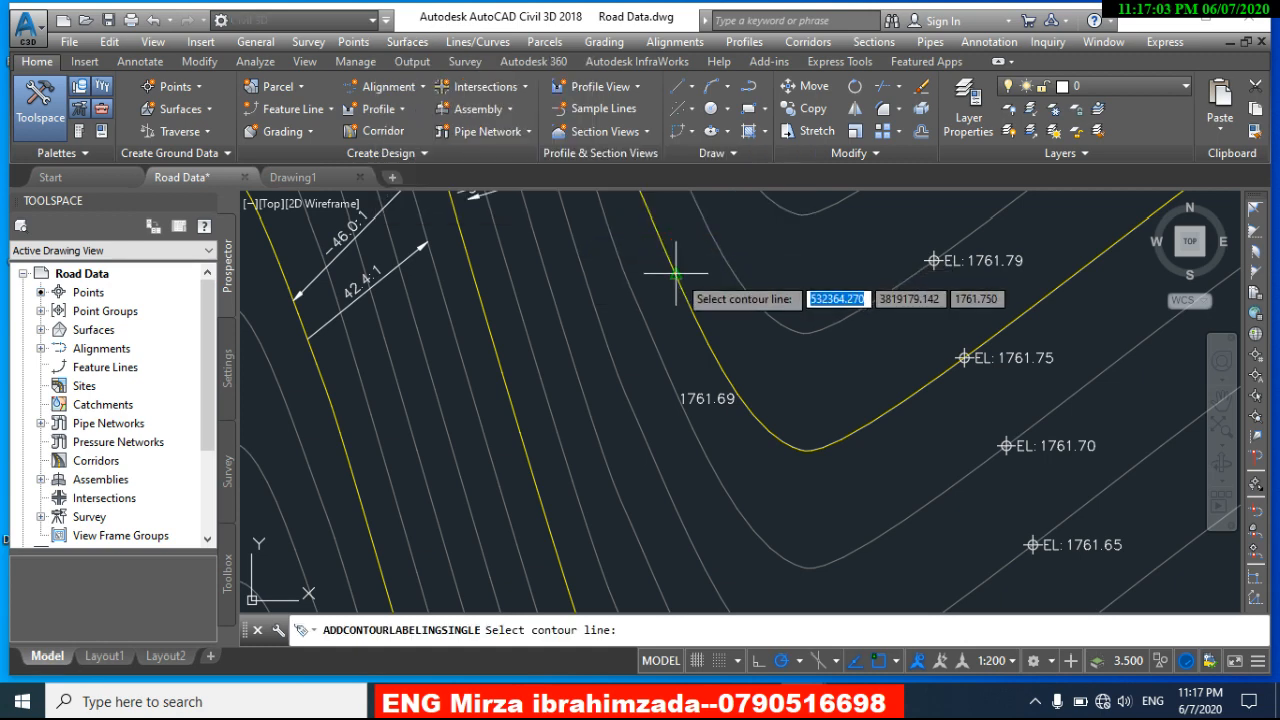
{"action": "left_click", "coordinate": [611, 352]}
{"action": "left_click", "coordinate": [608, 356]}
{"action": "left_click", "coordinate": [583, 391]}
{"action": "left_click", "coordinate": [551, 432]}
Step: Add single contour labels to the next yellow contour and the four grey contours west of it, and finish labelling
{"action": "left_click", "coordinate": [524, 462]}
{"action": "left_click", "coordinate": [497, 485]}
{"action": "left_click", "coordinate": [468, 500]}
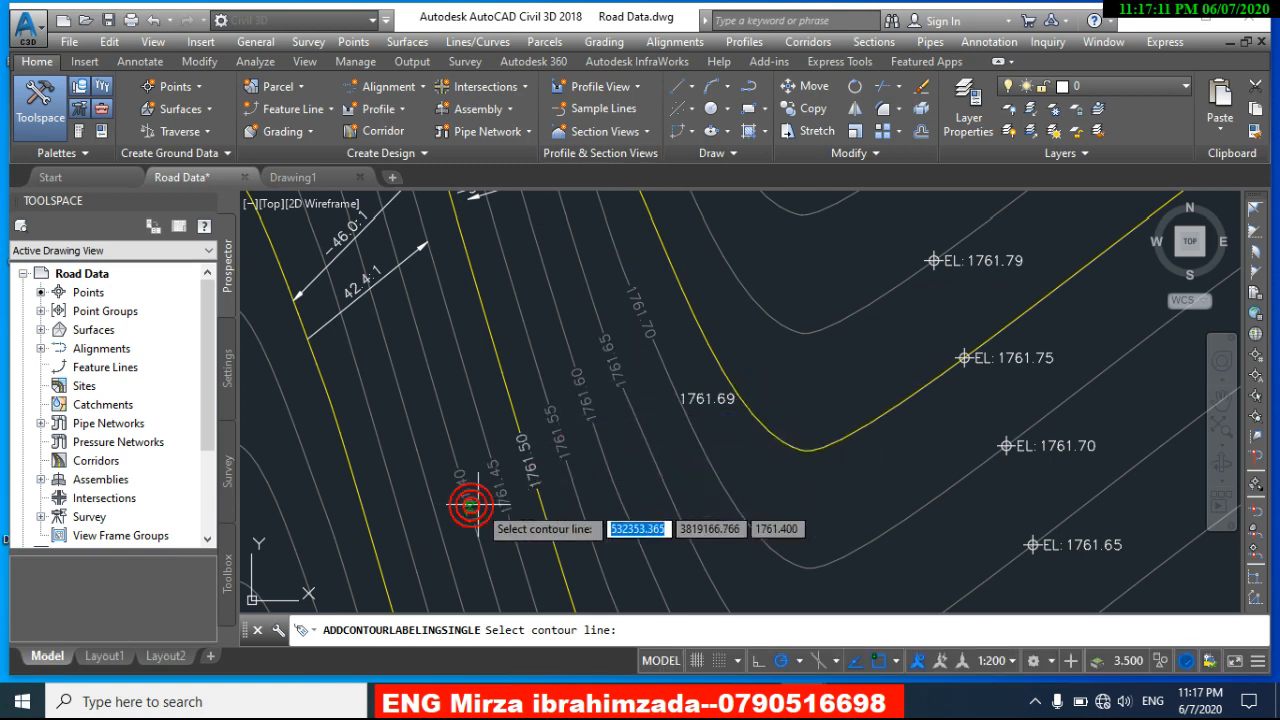
{"action": "middle_click_drag", "start_coordinate": [471, 506], "coordinate": [543, 420]}
{"action": "left_click", "coordinate": [508, 450]}
{"action": "left_click", "coordinate": [478, 462]}
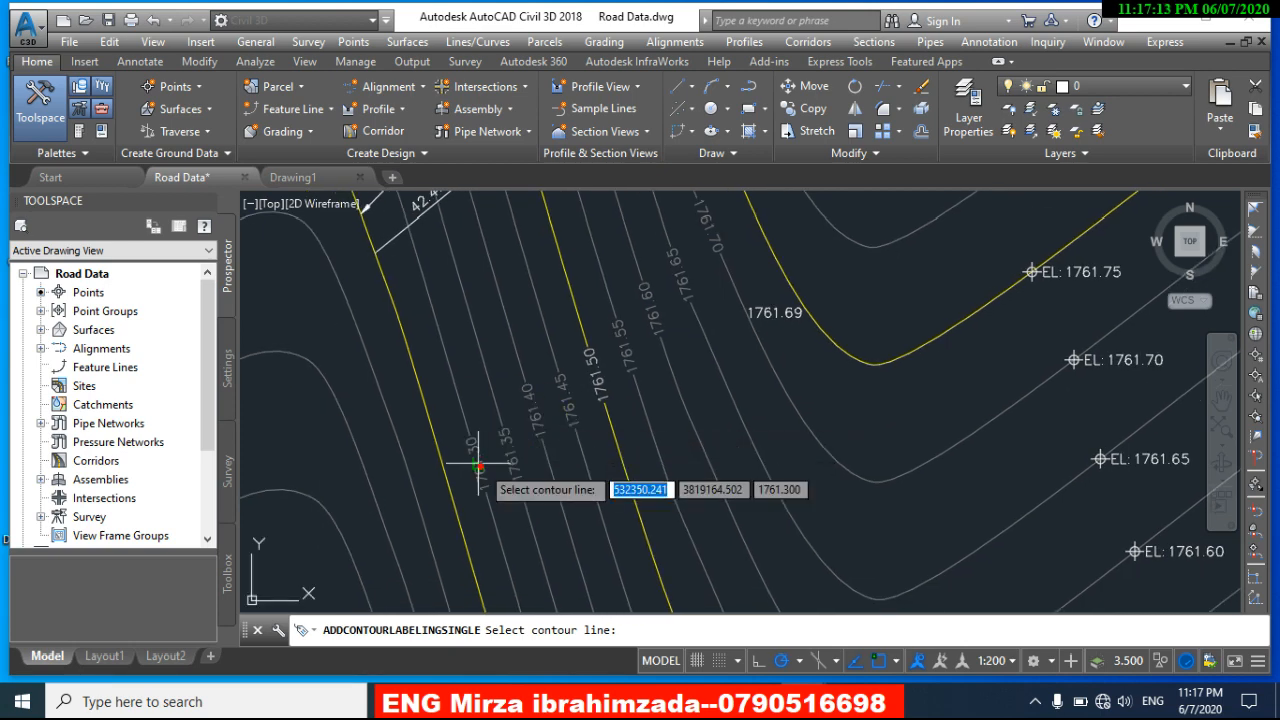
Step: Examine the new single contour labels across the steep run of contours and compare them with the nearby spot elevations
{"action": "middle_click_drag", "start_coordinate": [634, 341], "coordinate": [608, 384]}
{"action": "scroll", "coordinate": [672, 259], "scroll_direction": "up", "scroll_amount": 2}
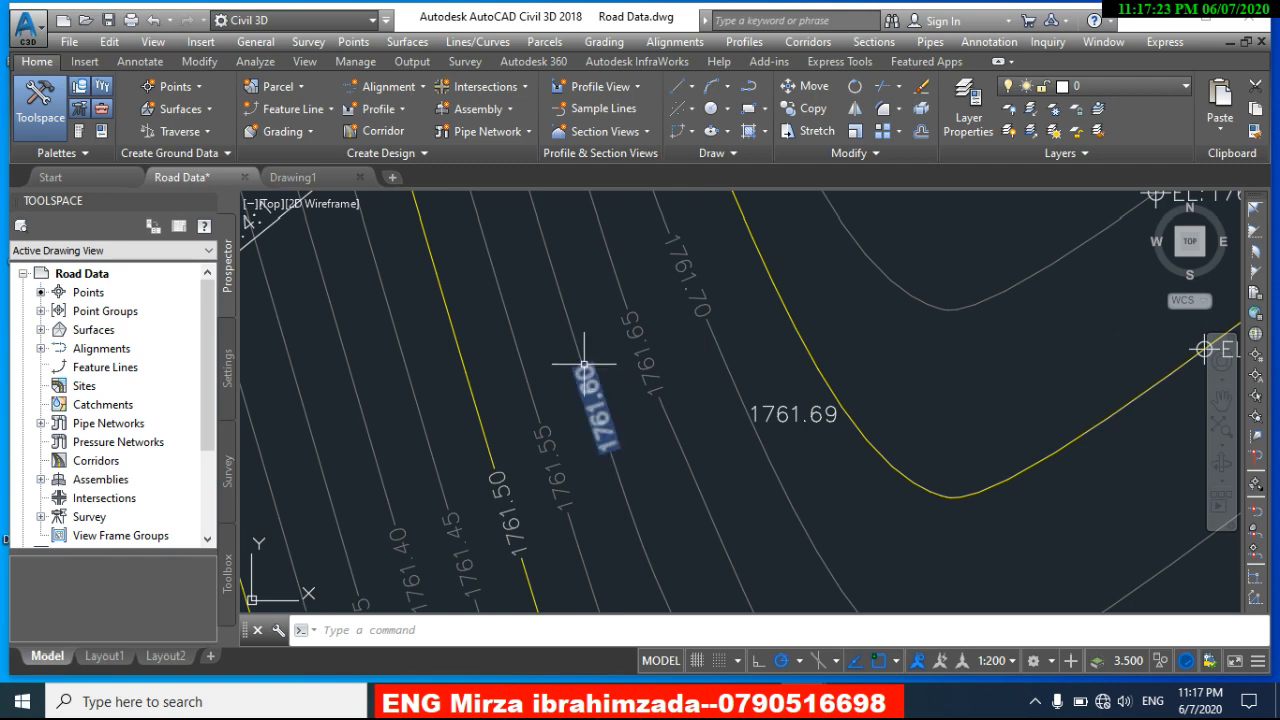
{"action": "scroll", "coordinate": [584, 362], "scroll_direction": "down", "scroll_amount": 2}
{"action": "scroll", "coordinate": [471, 466], "scroll_direction": "down", "scroll_amount": 2}
{"action": "scroll", "coordinate": [545, 330], "scroll_direction": "up", "scroll_amount": 1}
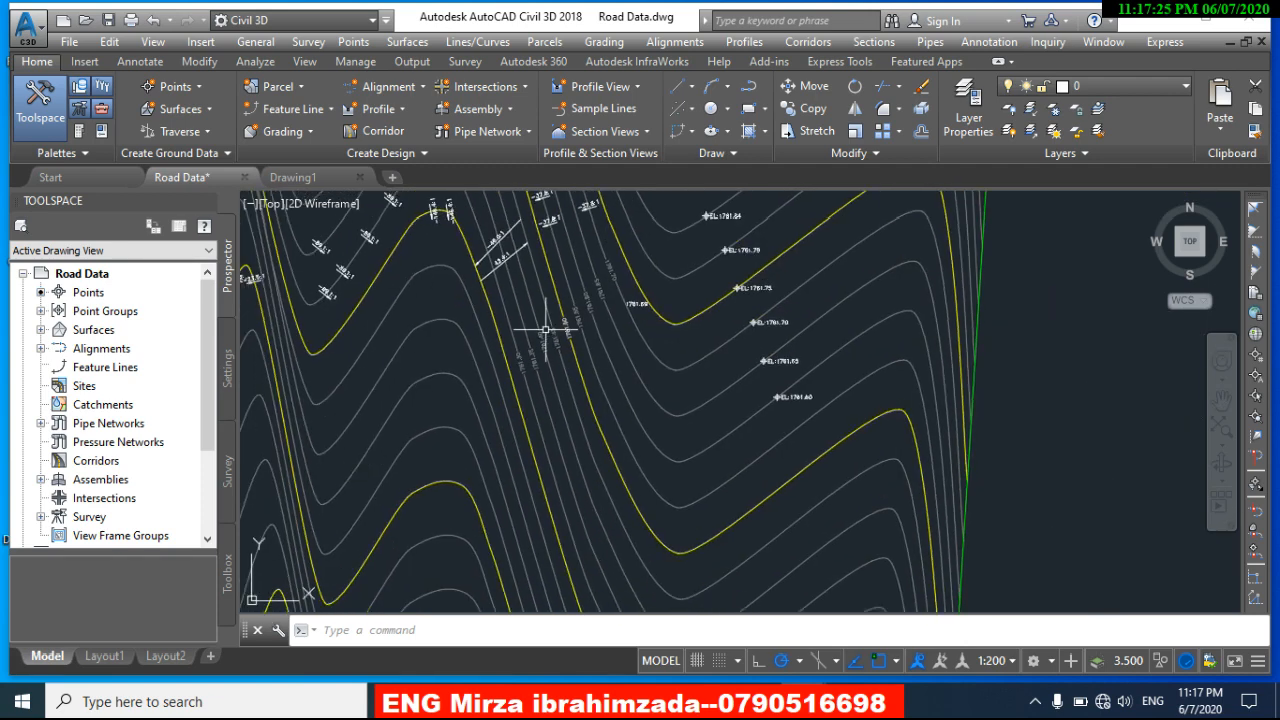
{"action": "scroll", "coordinate": [545, 330], "scroll_direction": "up", "scroll_amount": 4}
{"action": "mouse_move", "coordinate": [543, 334]}
{"action": "middle_mouse_down"}
{"action": "mouse_move", "coordinate": [571, 400]}
{"action": "mouse_move", "coordinate": [492, 497]}
{"action": "middle_mouse_up"}
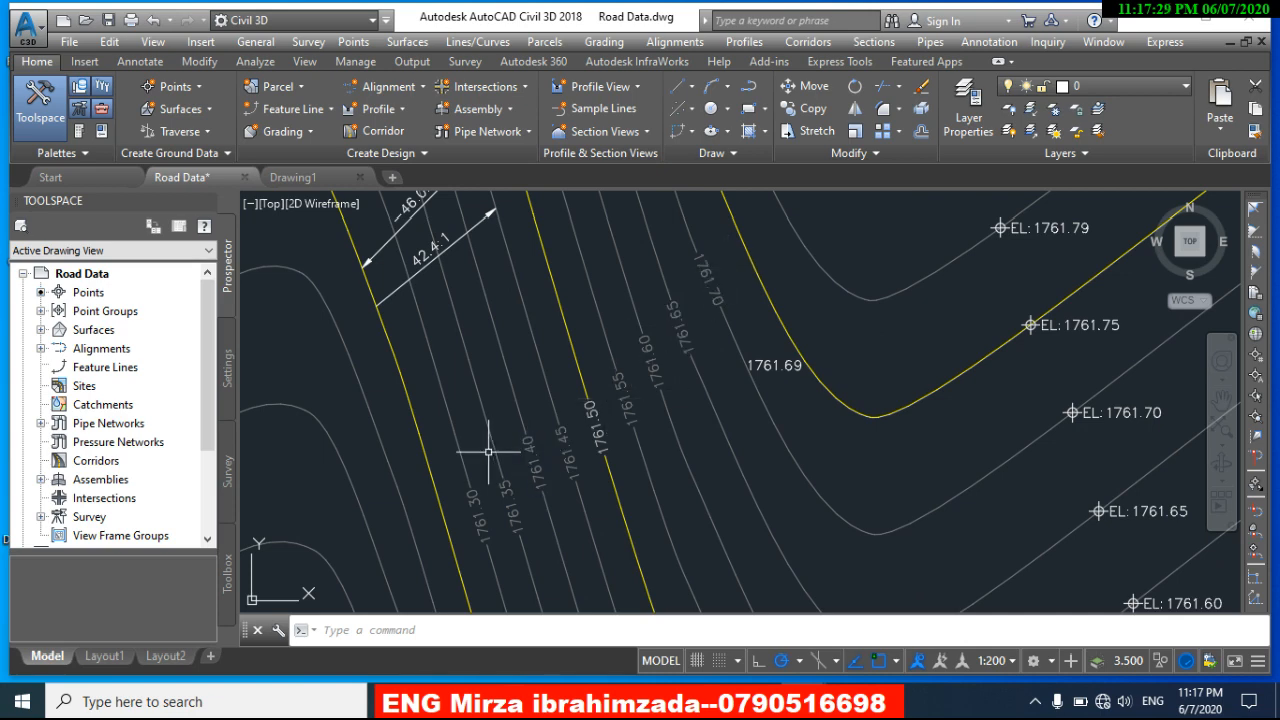
Step: Check the surface elevation between the two westernmost labelled grey contours against their contour labels
{"action": "scroll", "coordinate": [488, 452], "scroll_direction": "up", "scroll_amount": 5}
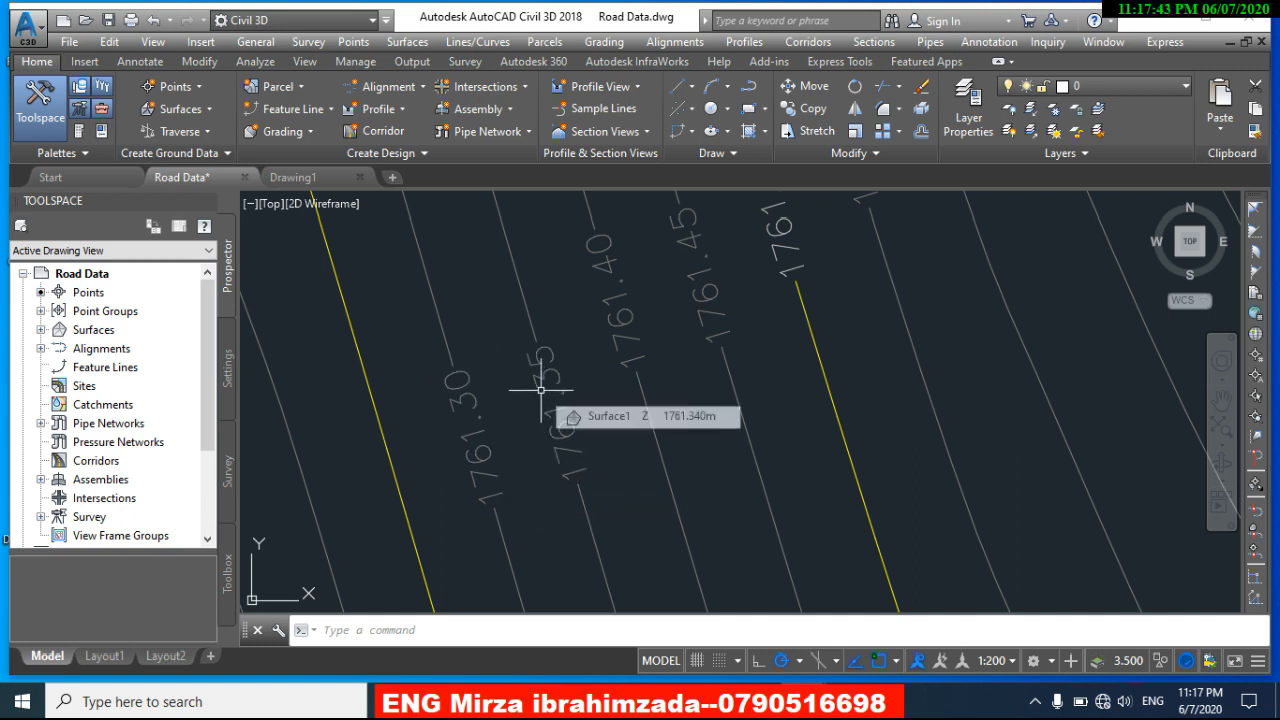
{"action": "scroll", "coordinate": [541, 390], "scroll_direction": "down", "scroll_amount": 2}
{"action": "scroll", "coordinate": [541, 390], "scroll_direction": "down", "scroll_amount": 2}
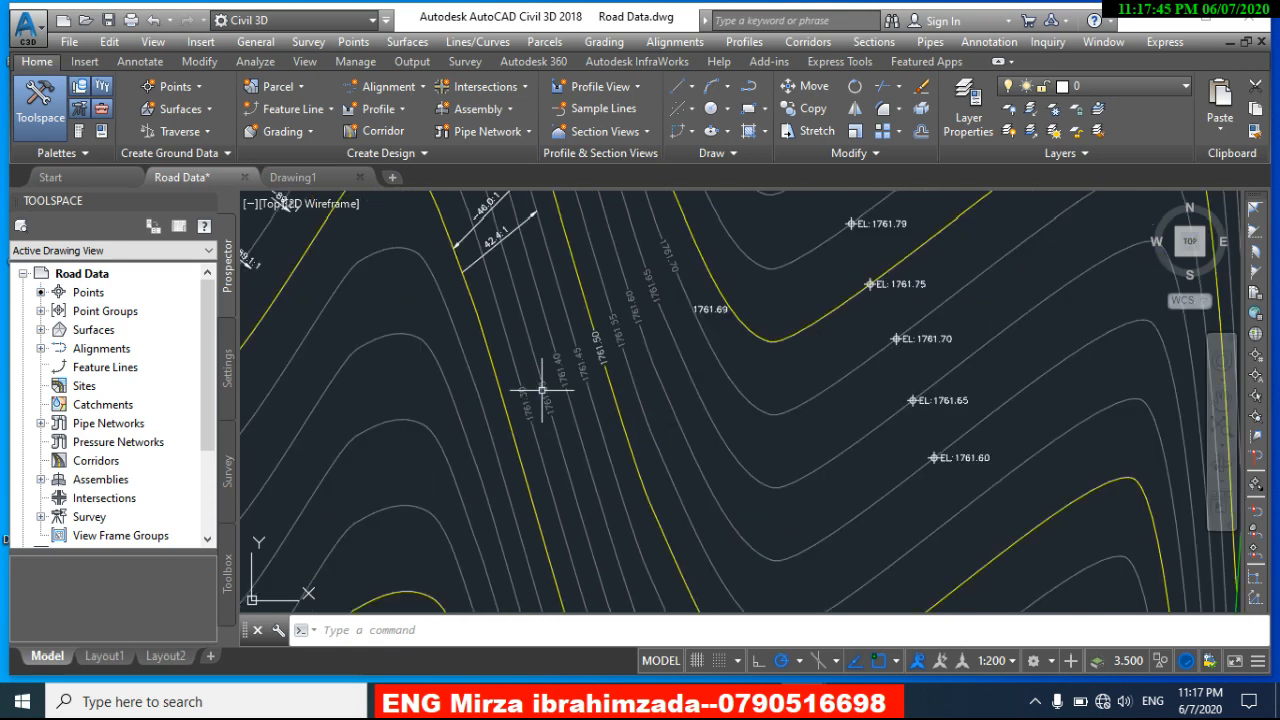
{"action": "scroll", "coordinate": [541, 410], "scroll_direction": "up", "scroll_amount": 4}
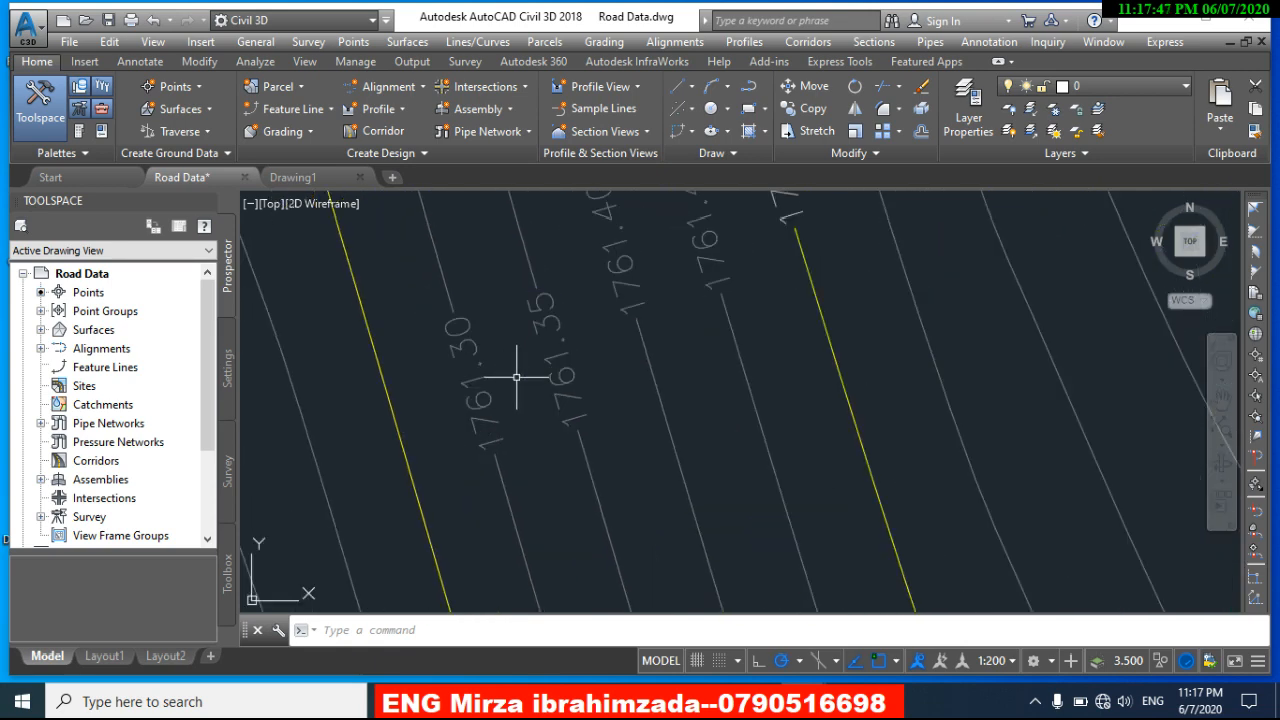
{"action": "scroll", "coordinate": [516, 377], "scroll_direction": "down", "scroll_amount": 1}
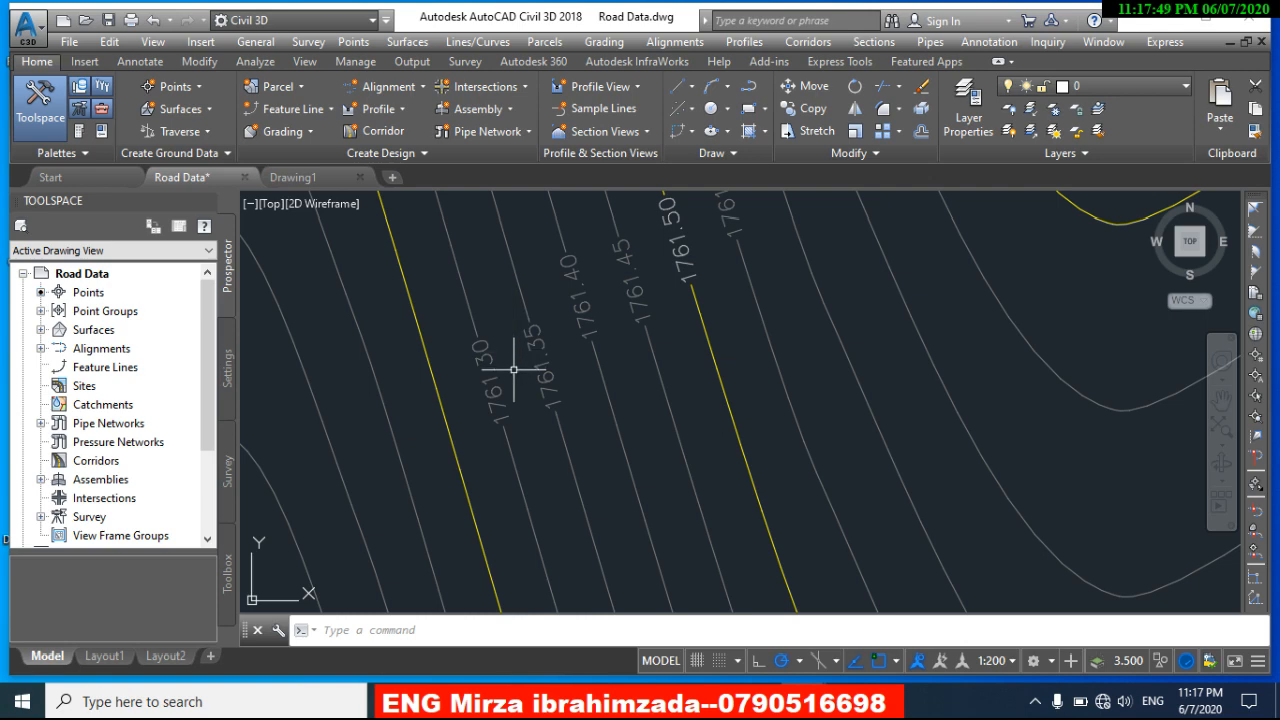
{"action": "mouse_move", "coordinate": [513, 369]}
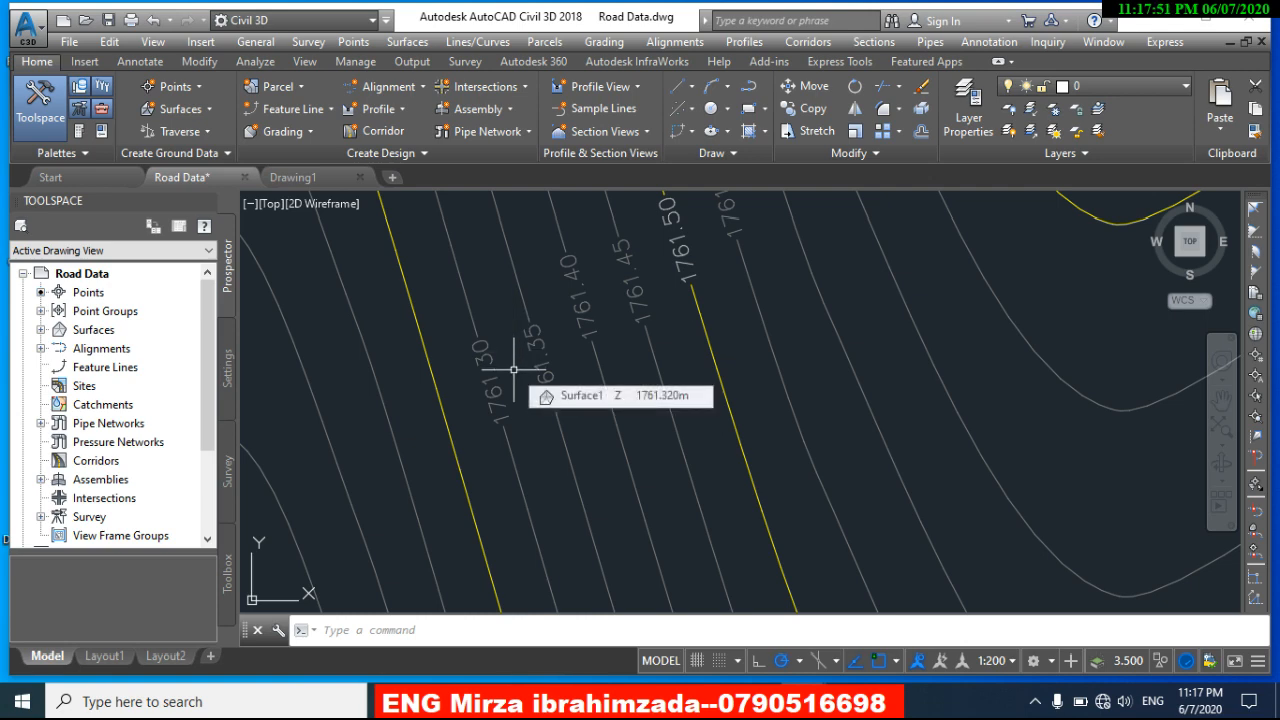
{"action": "left_click", "coordinate": [713, 700]}
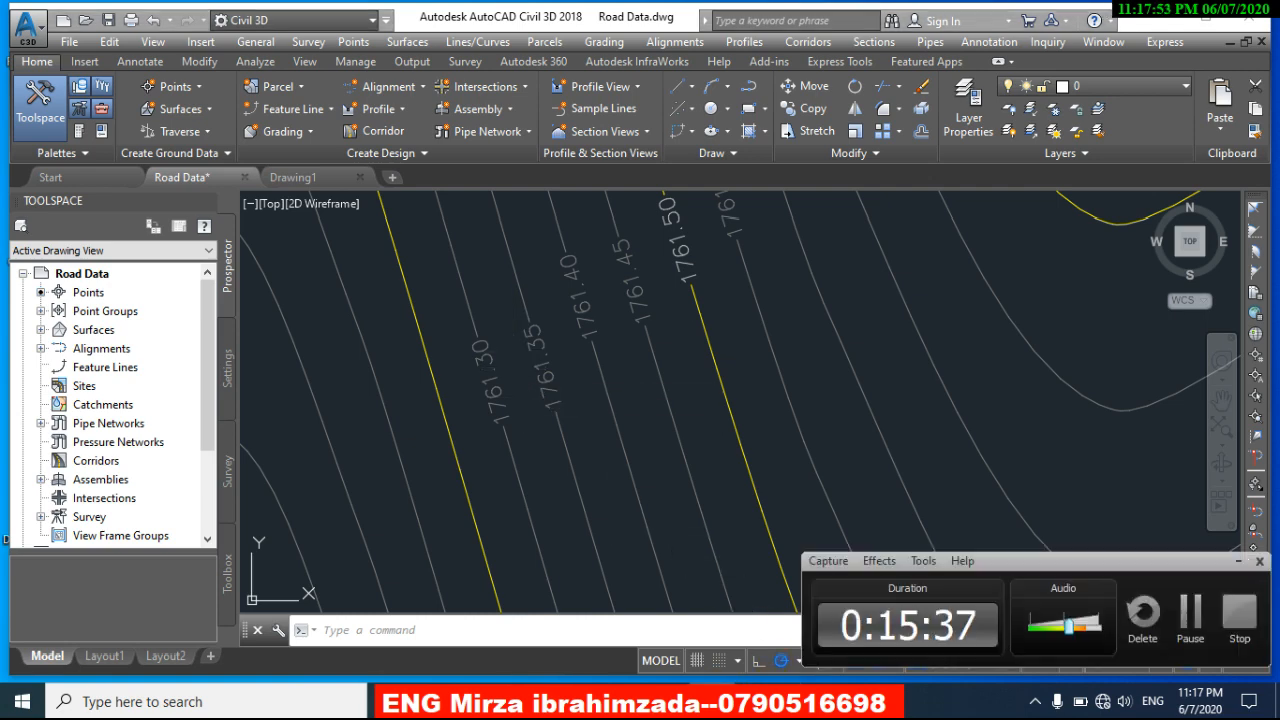
Step: Check the surface elevation between the second and third labelled contours from the west against their labels
{"action": "middle_click_drag", "start_coordinate": [634, 480], "coordinate": [629, 523]}
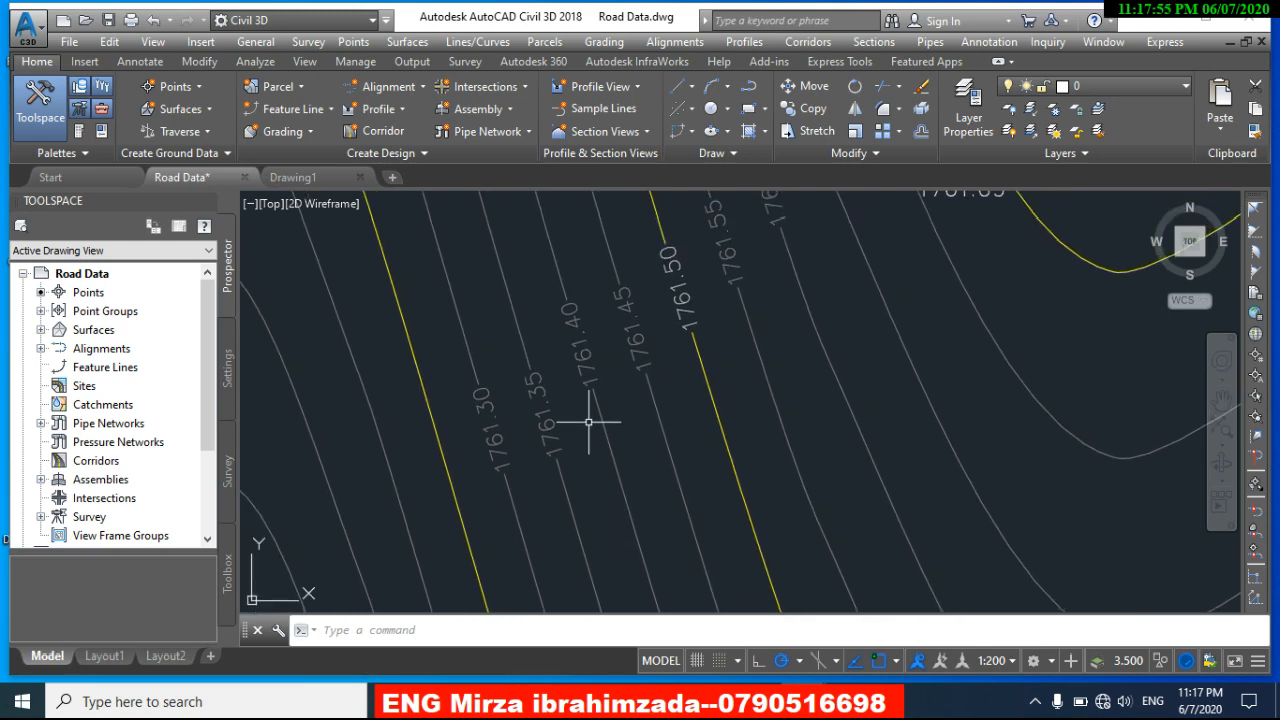
{"action": "scroll", "coordinate": [549, 334], "scroll_direction": "up", "scroll_amount": 3}
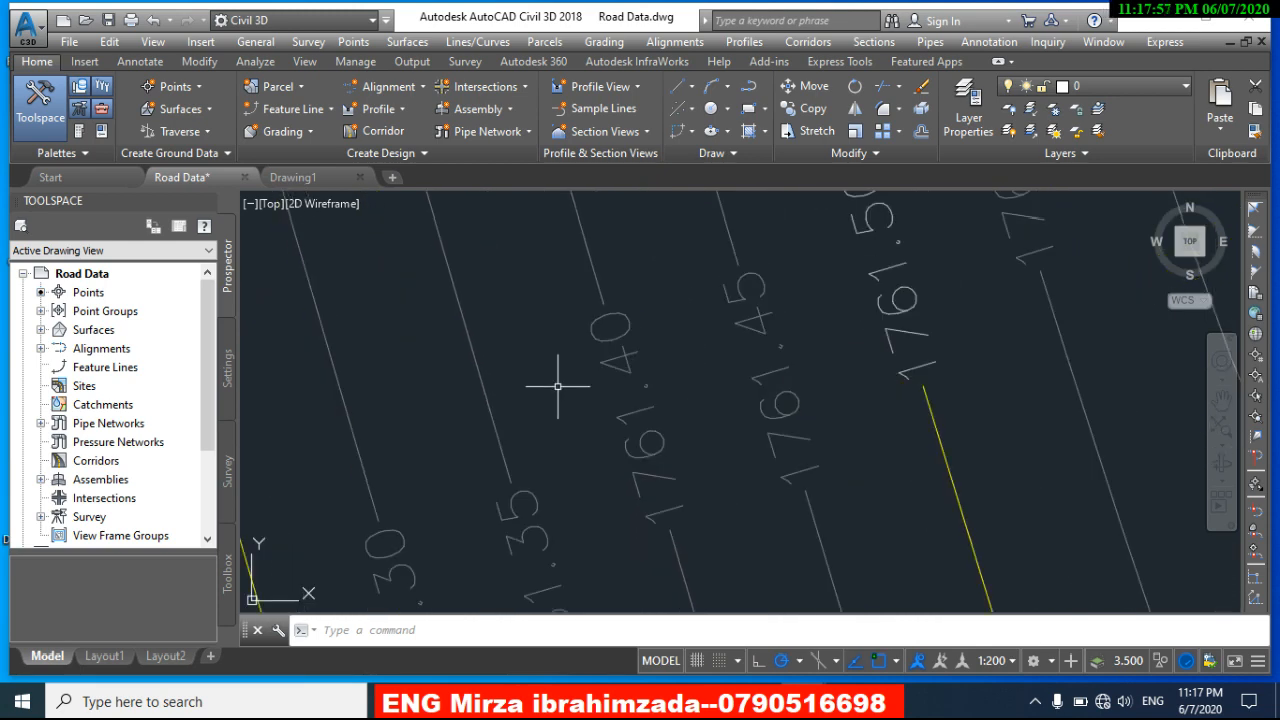
{"action": "scroll", "coordinate": [554, 380], "scroll_direction": "down", "scroll_amount": 3}
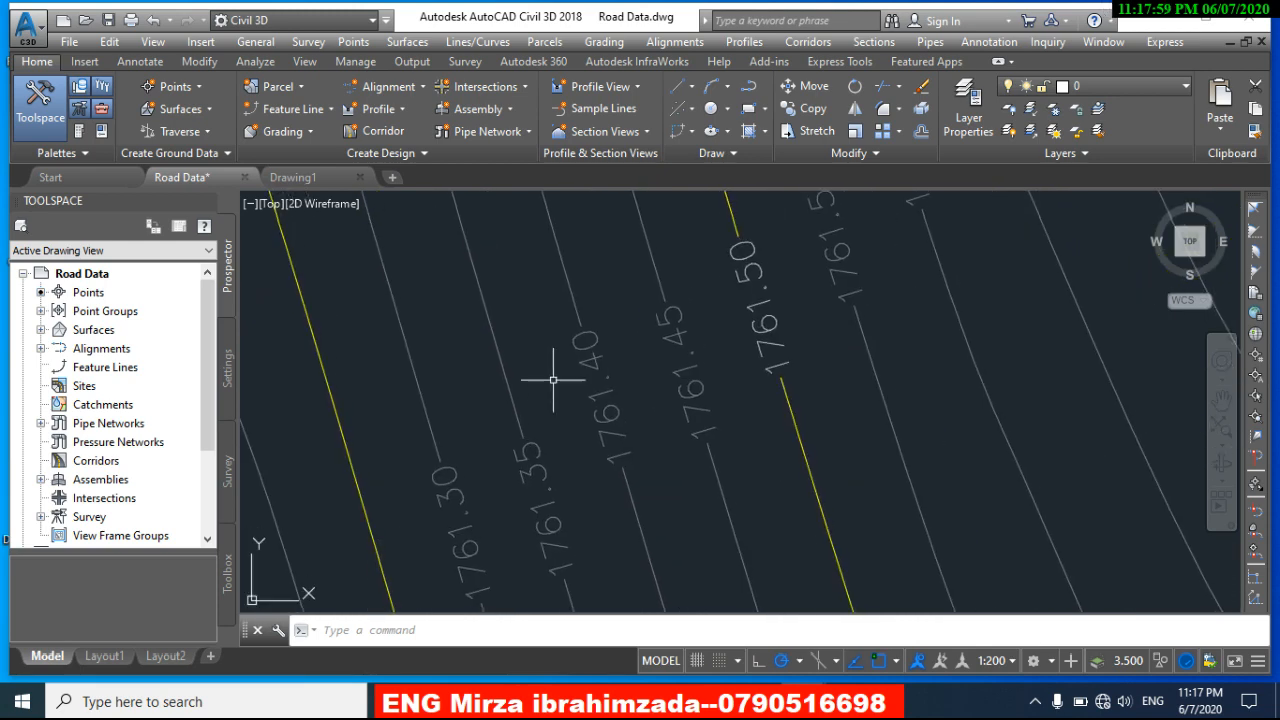
{"action": "mouse_move", "coordinate": [553, 380]}
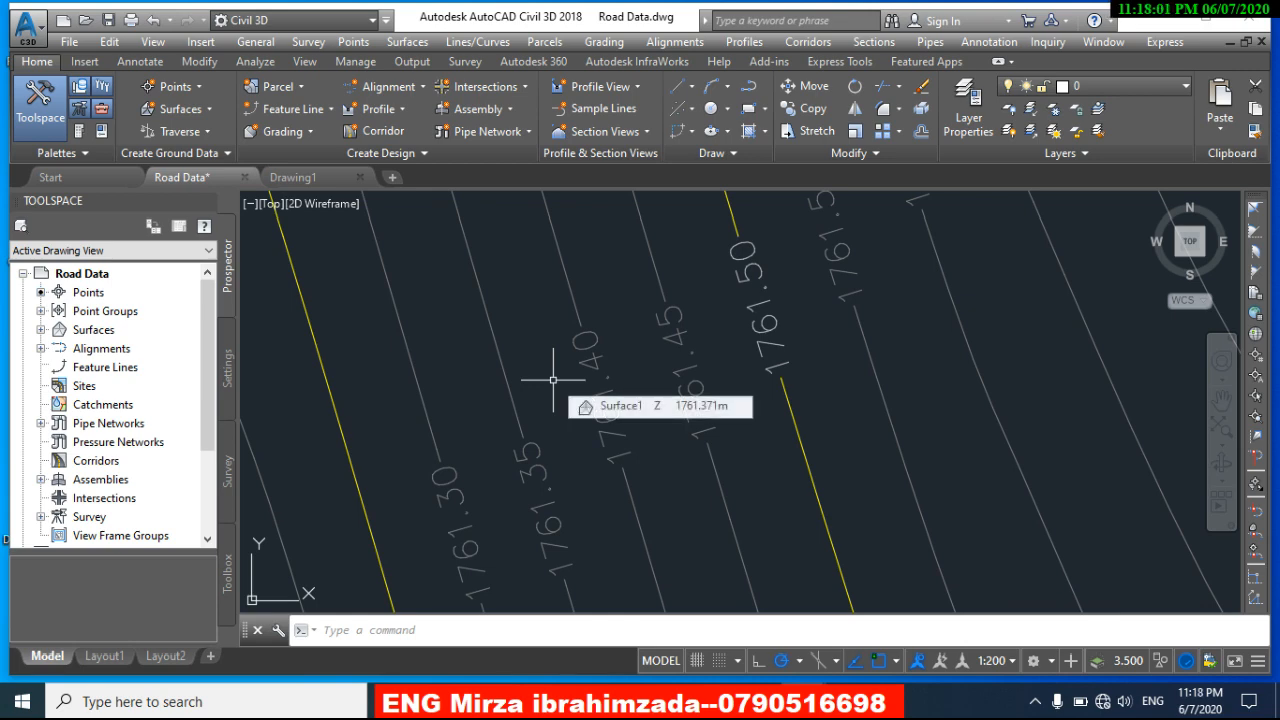